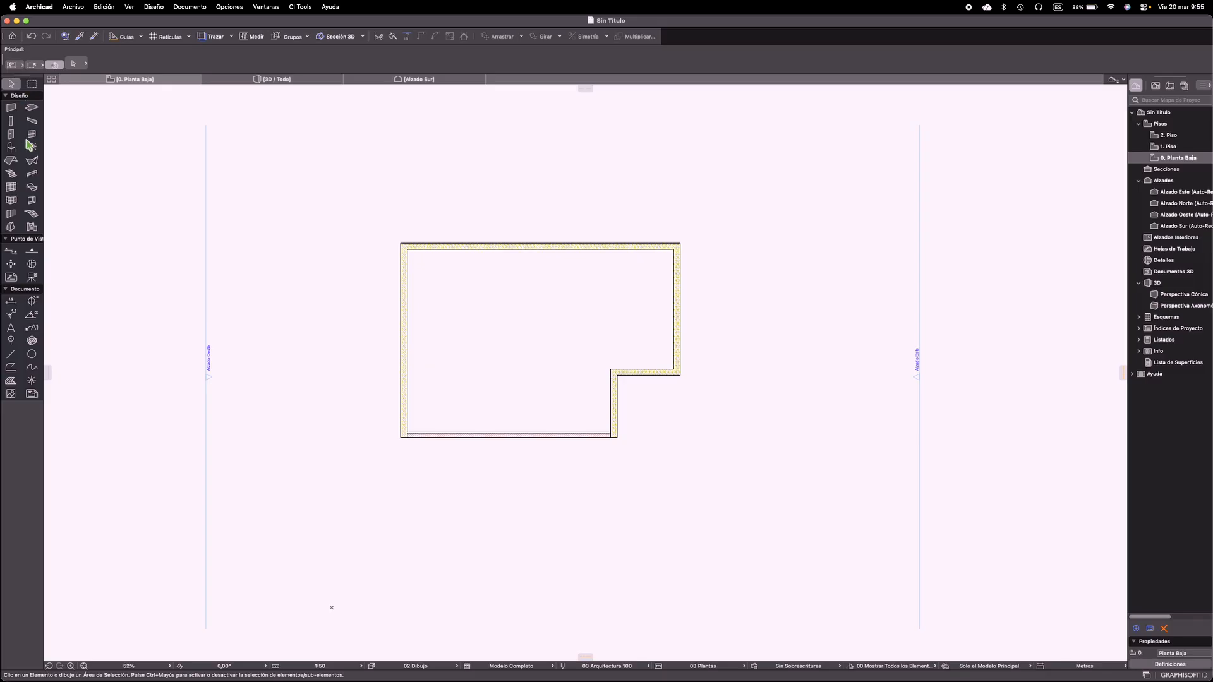
Place a 0.90 × 2.10 m door in the upper wall, 2 m from its left end, opening into the room
{"action": "mouse_move", "coordinate": [13, 140]}
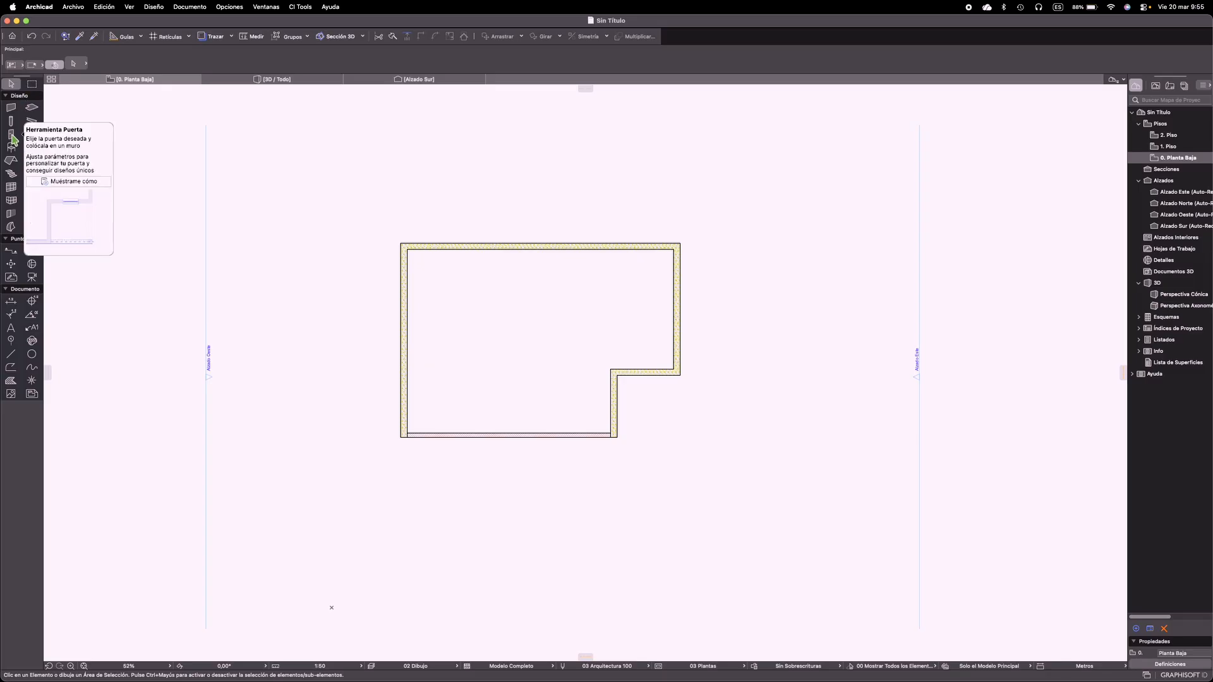
{"action": "left_click", "coordinate": [12, 135]}
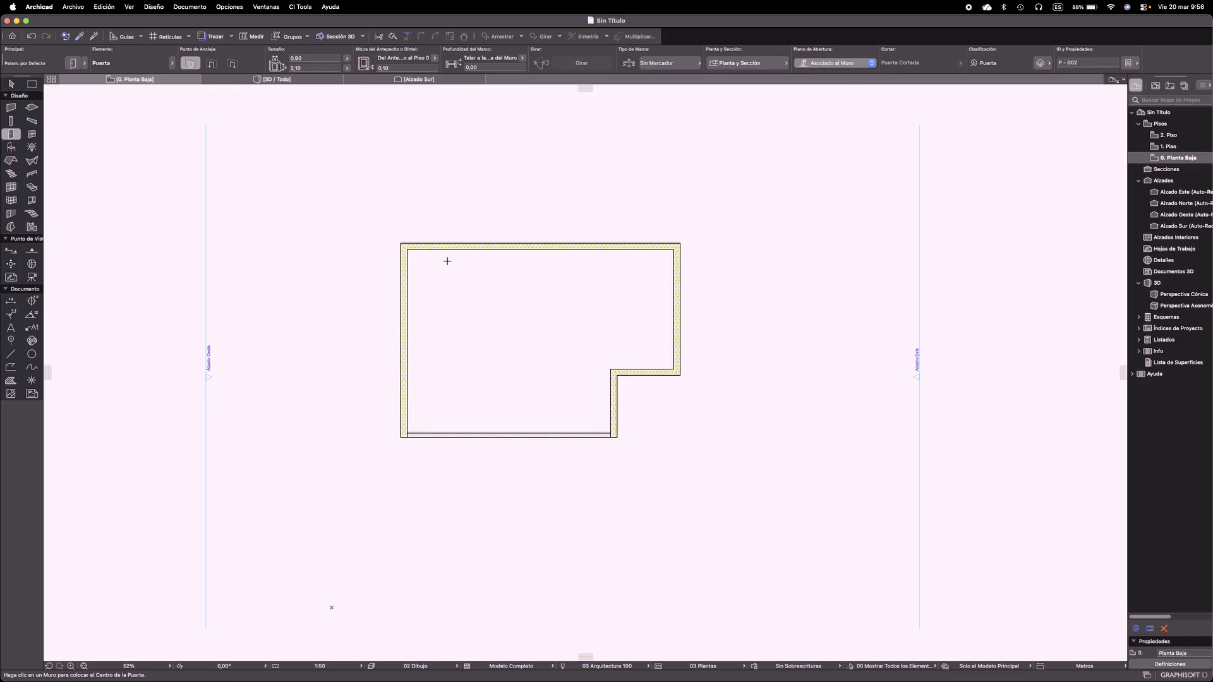
{"action": "scroll", "coordinate": [440, 237], "scroll_direction": "up", "scroll_amount": 5}
{"action": "middle_click_drag", "start_coordinate": [426, 305], "coordinate": [333, 402]}
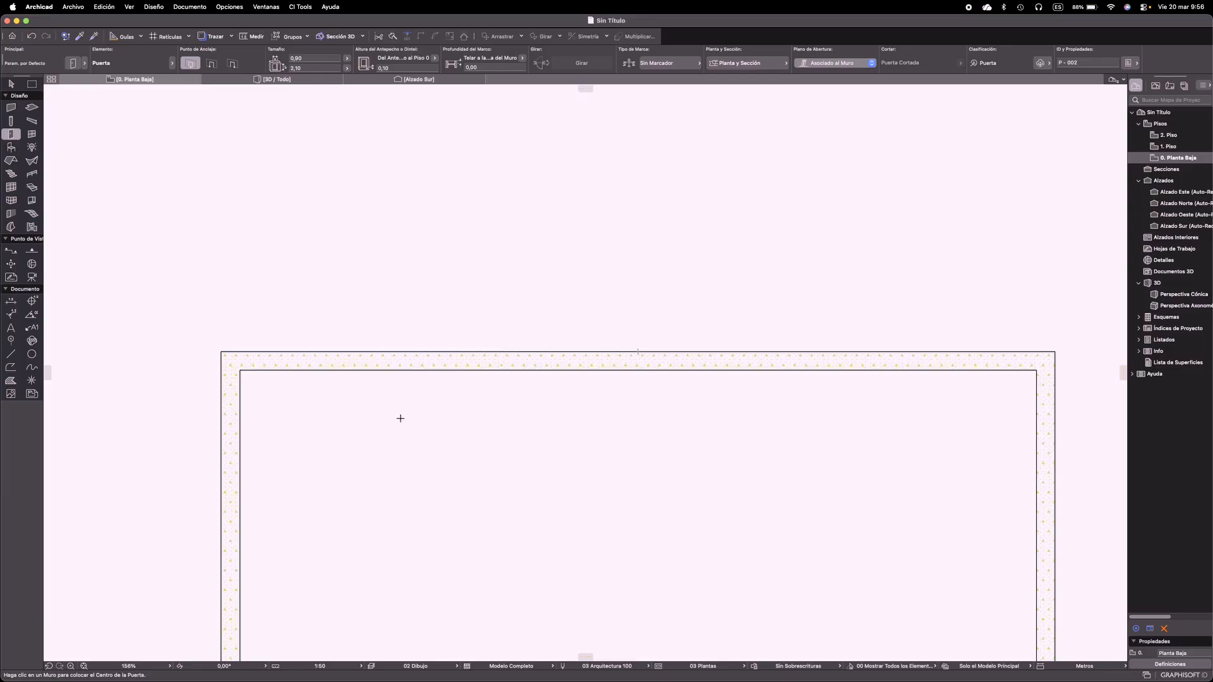
{"action": "middle_click_drag", "start_coordinate": [382, 408], "coordinate": [365, 323]}
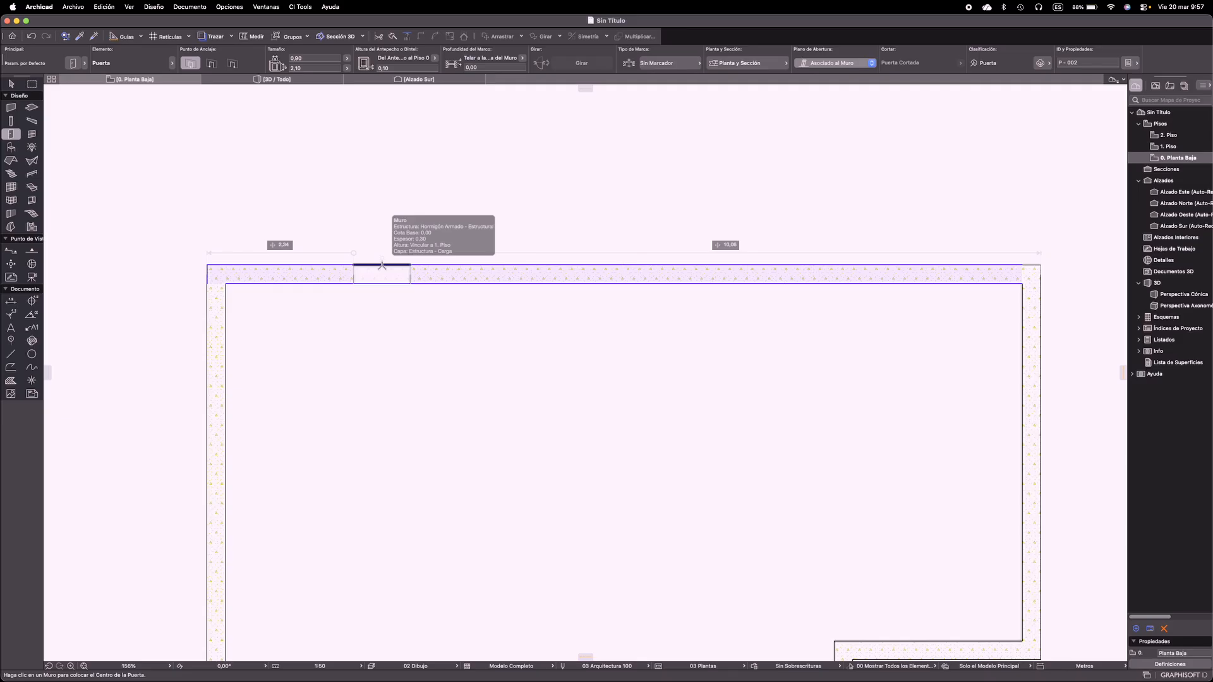
{"action": "type", "text": "2"}
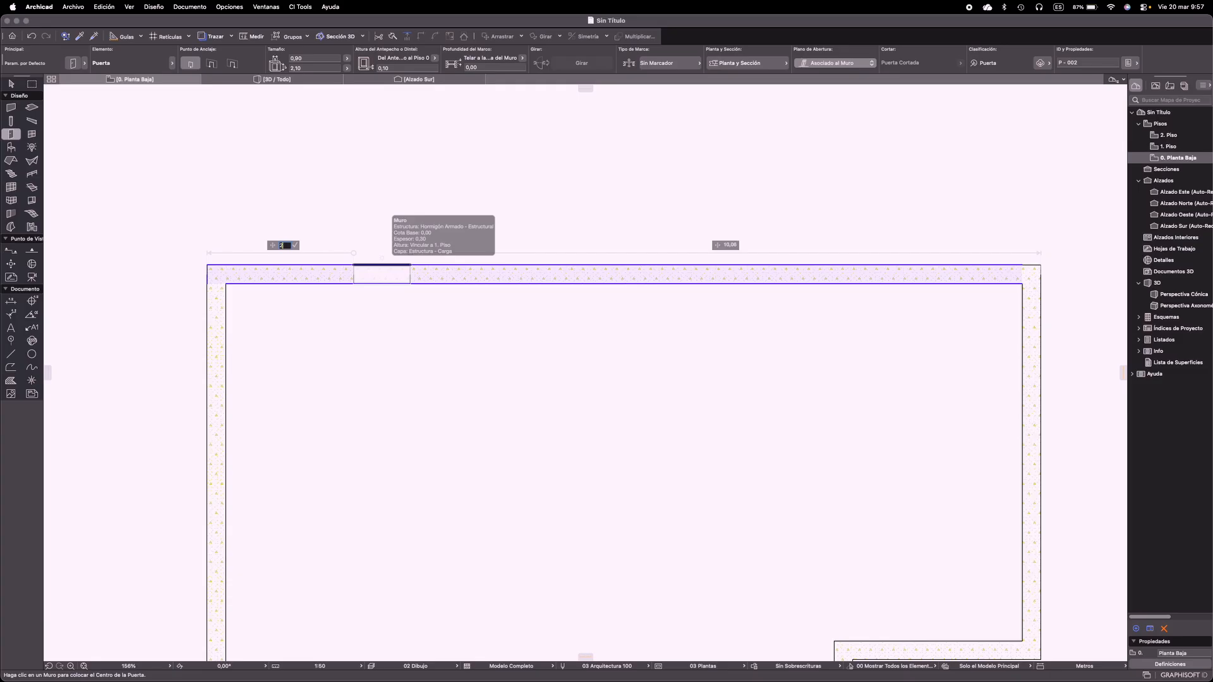
{"action": "key", "text": "Return"}
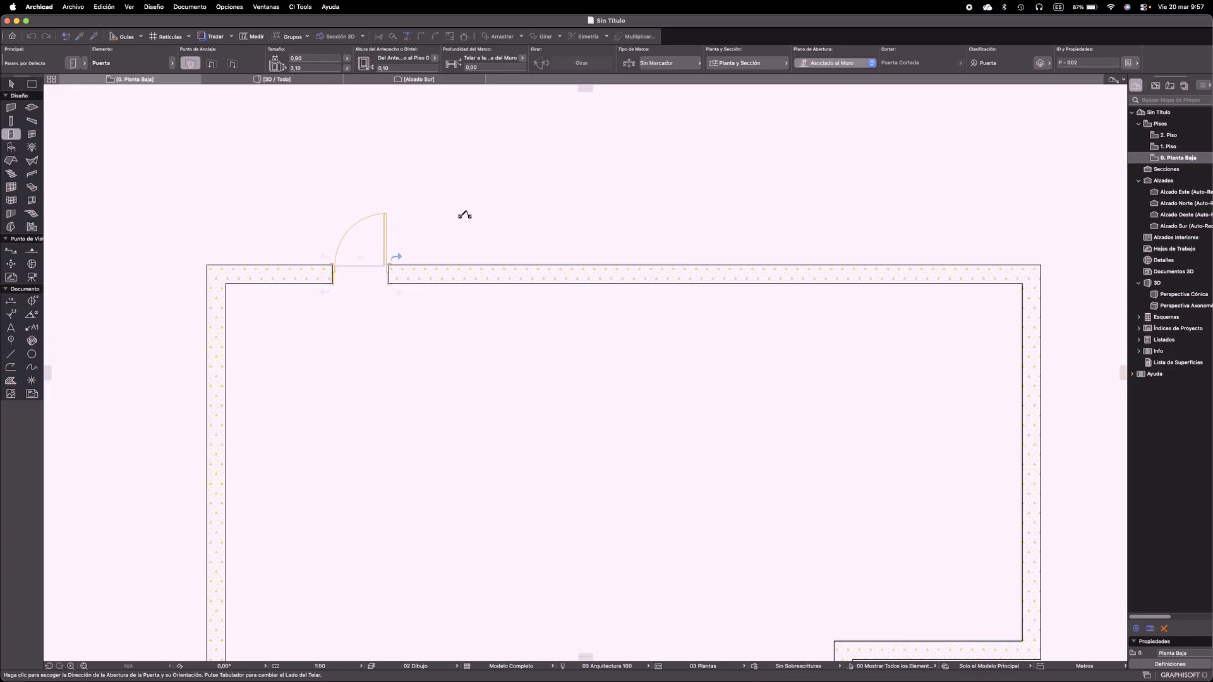
{"action": "left_click", "coordinate": [295, 336]}
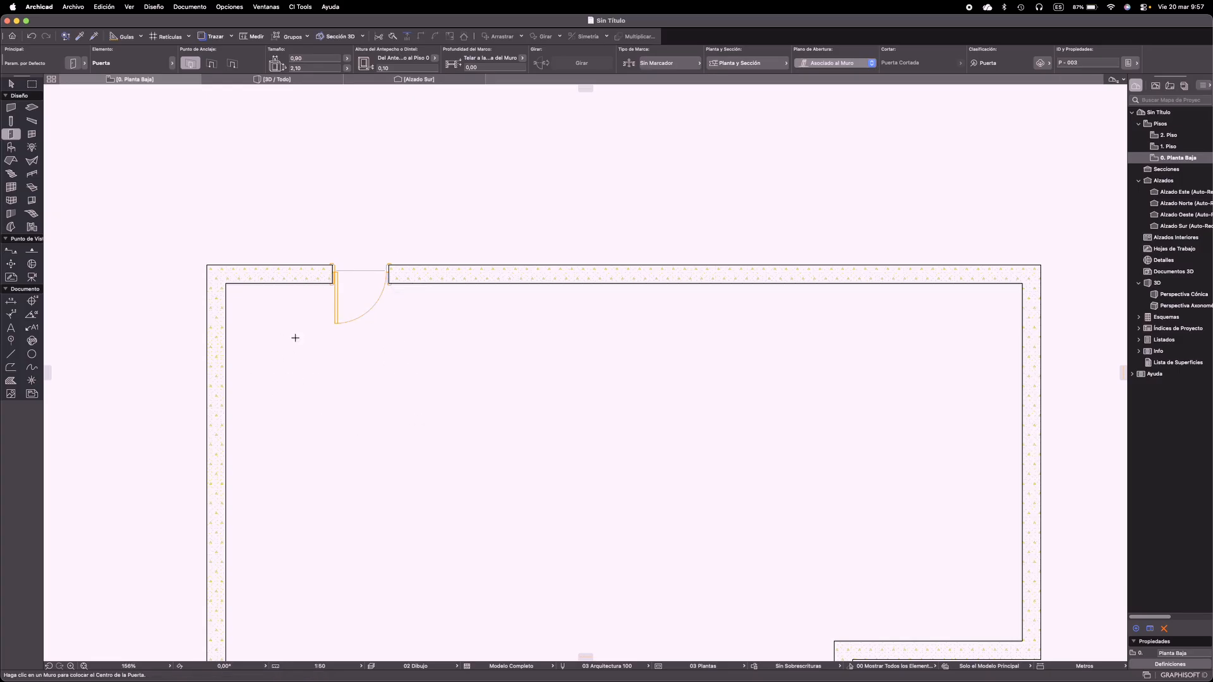
{"action": "key", "text": "Escape"}
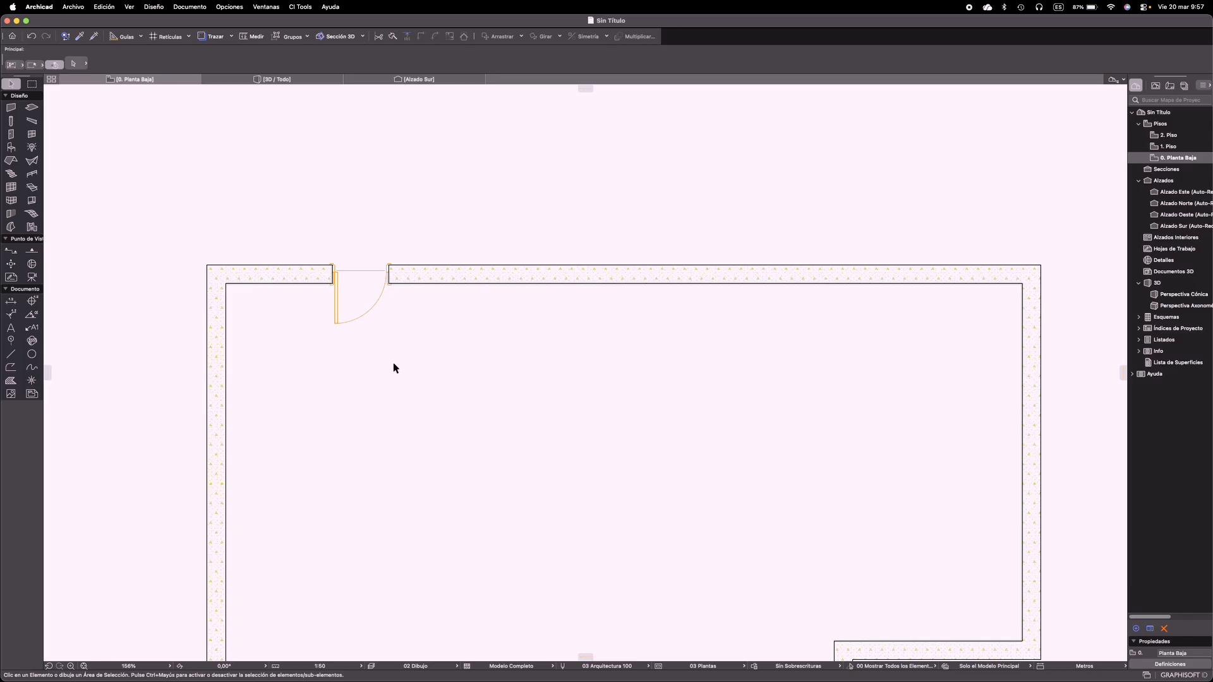
Move the door along the upper wall by setting its distance to the wall's right end to 8 m
{"action": "left_click", "coordinate": [335, 328]}
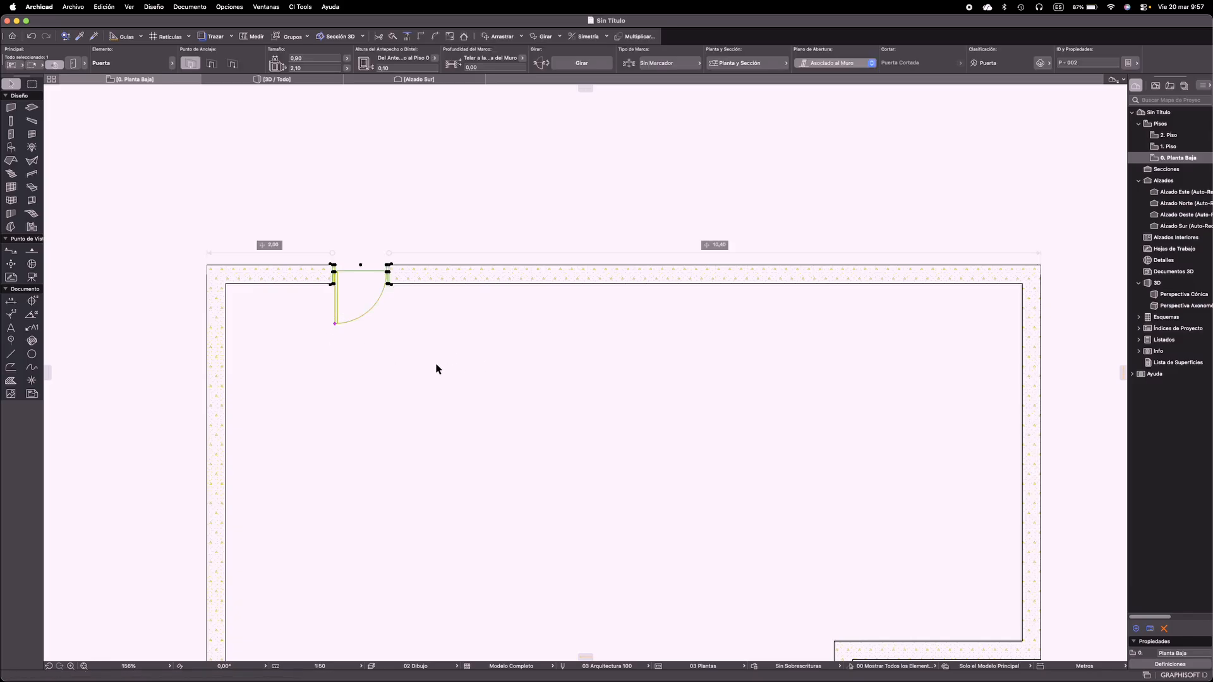
{"action": "middle_click_drag", "start_coordinate": [436, 365], "coordinate": [422, 388]}
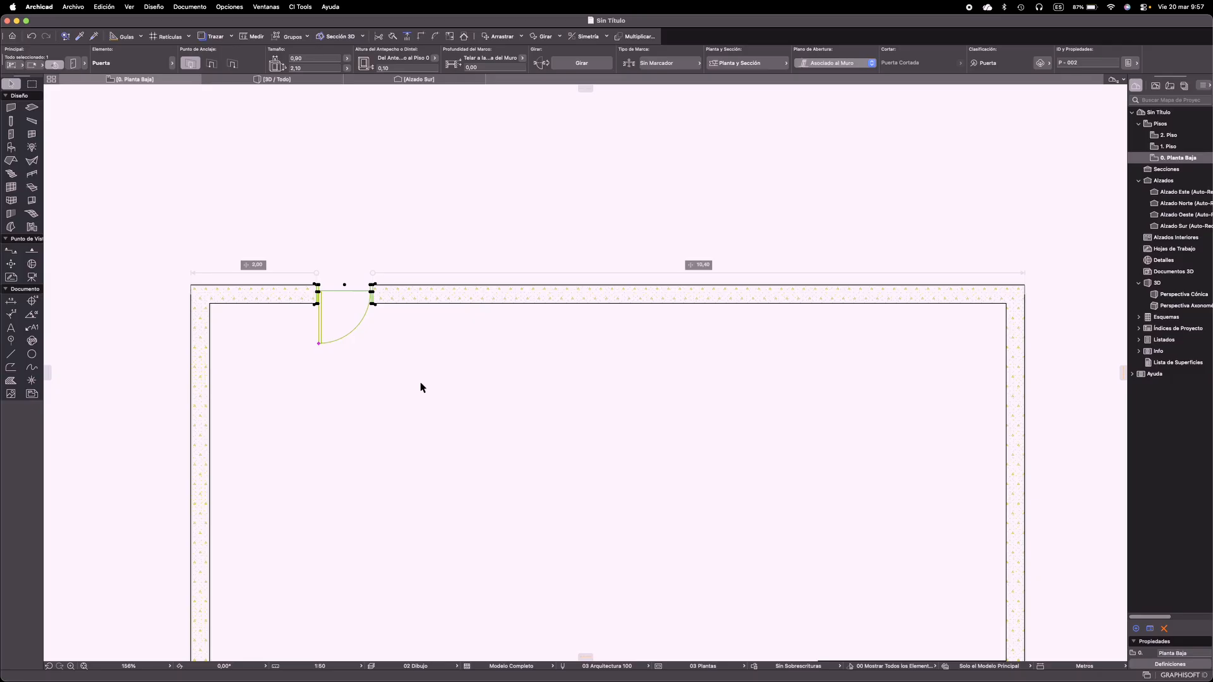
{"action": "left_click", "coordinate": [702, 271]}
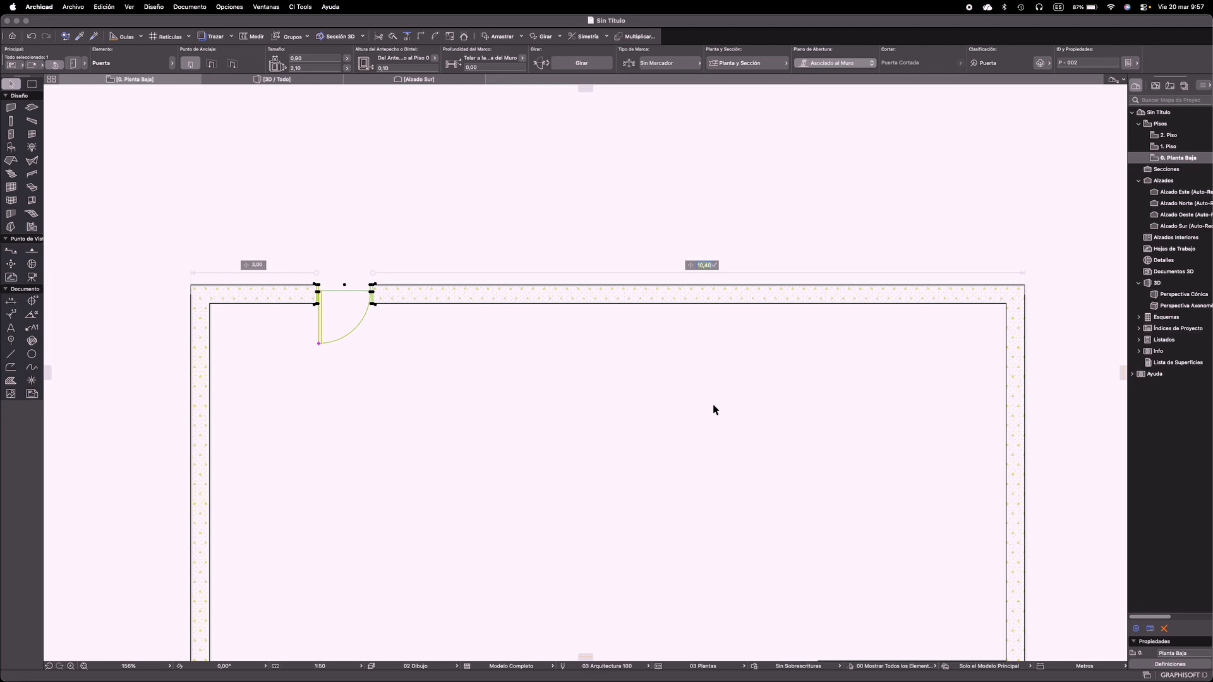
{"action": "type", "text": "8"}
{"action": "key", "text": "Return"}
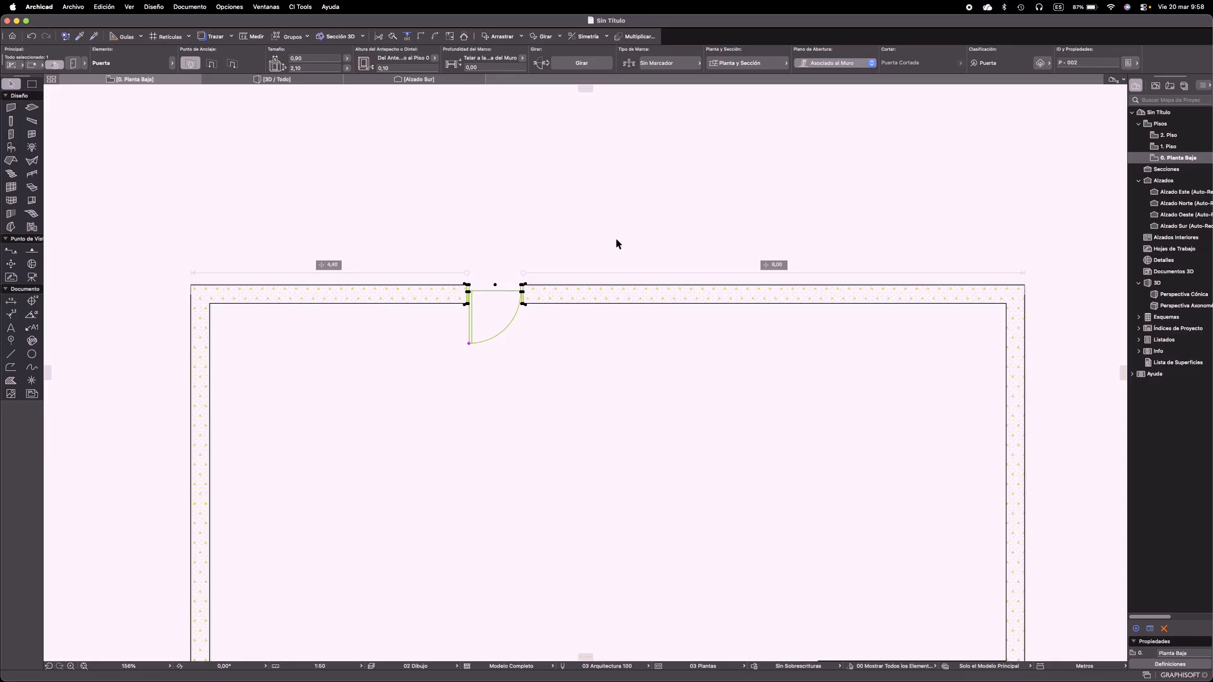
{"action": "key", "text": "Escape"}
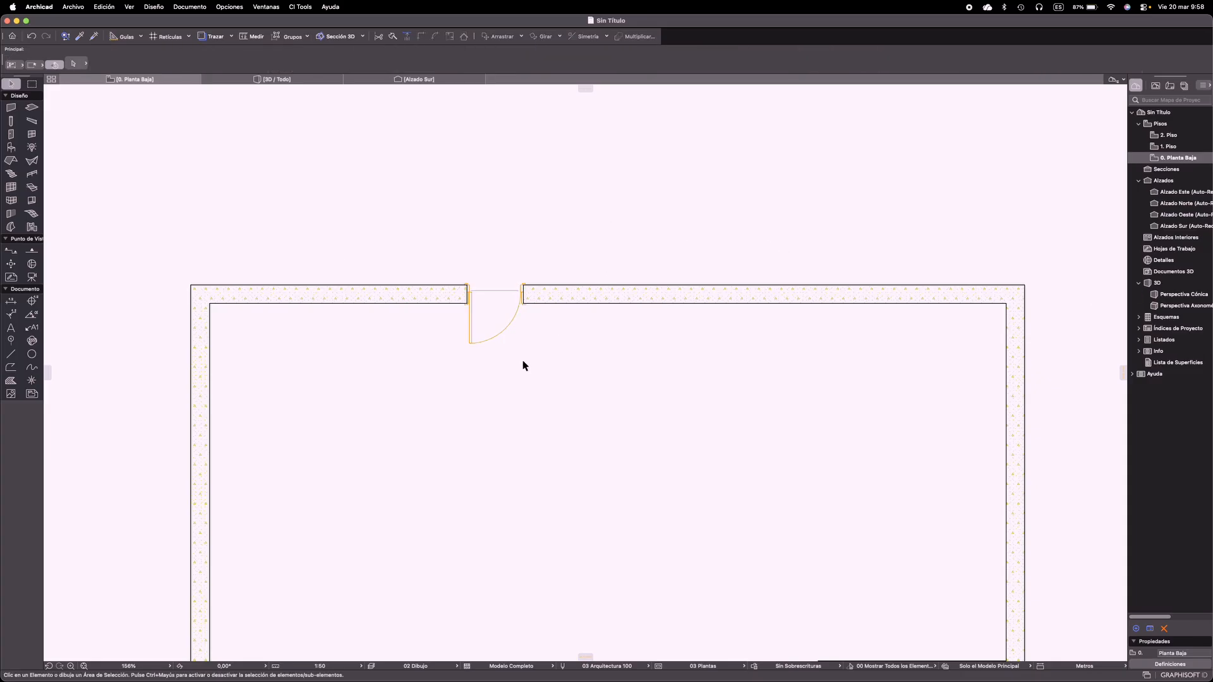
{"action": "left_click", "coordinate": [471, 343]}
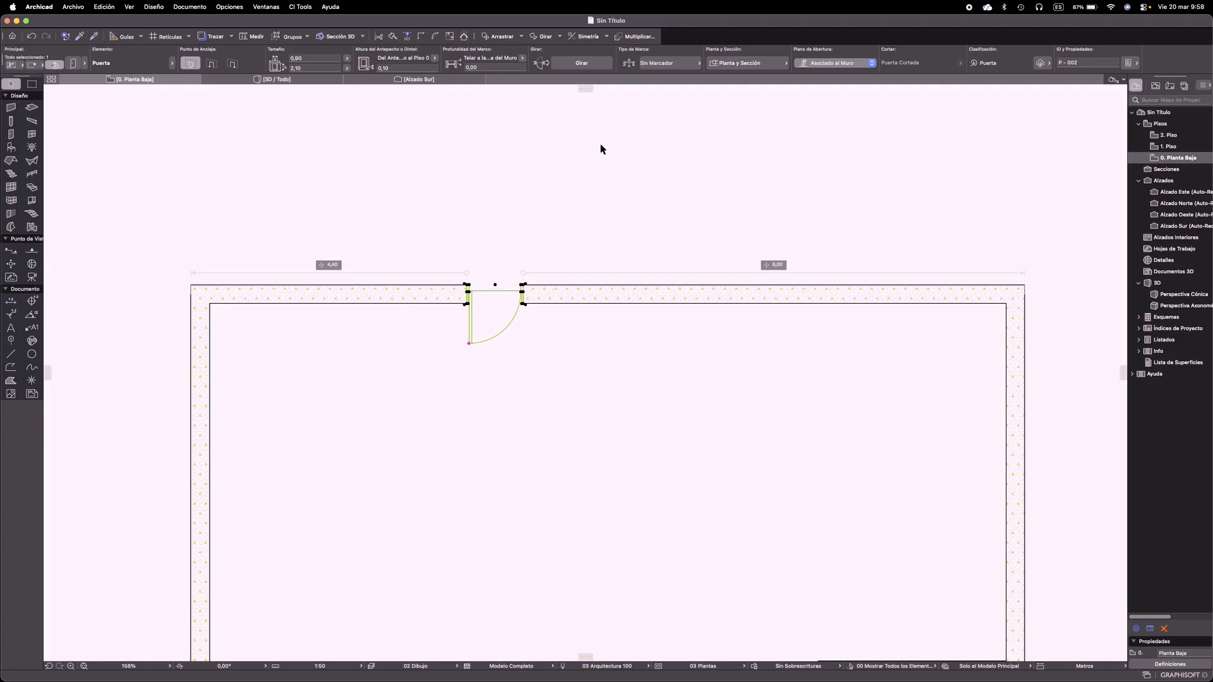
{"action": "left_click", "coordinate": [506, 164]}
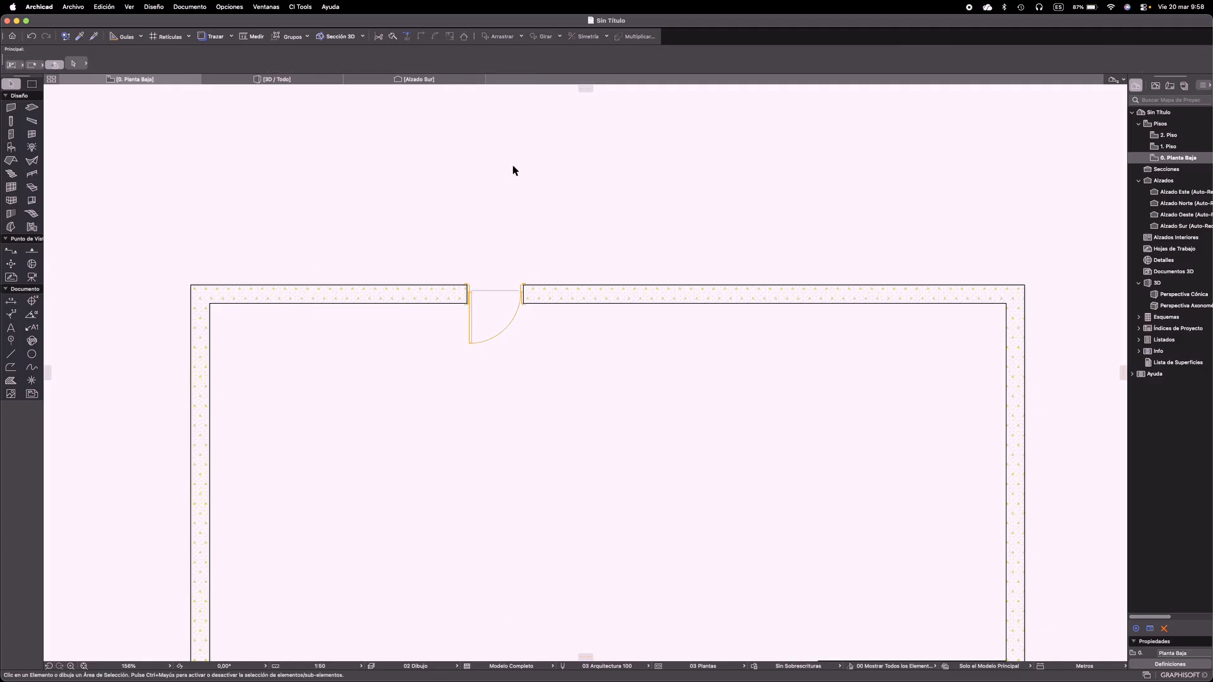
Open the 3D view and examine the door in the concrete wall from the room's interior side
{"action": "left_click", "coordinate": [302, 80]}
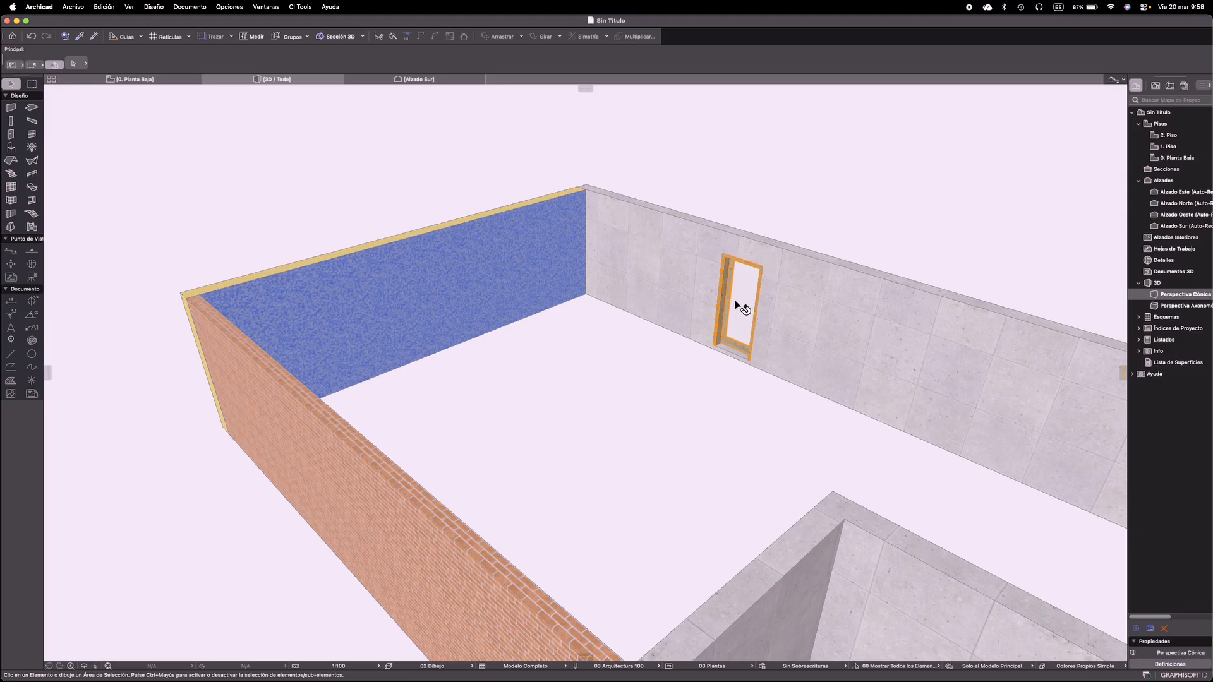
{"action": "left_click", "coordinate": [738, 308]}
{"action": "middle_click_drag", "start_coordinate": [732, 312], "coordinate": [553, 287], "text": "shift"}
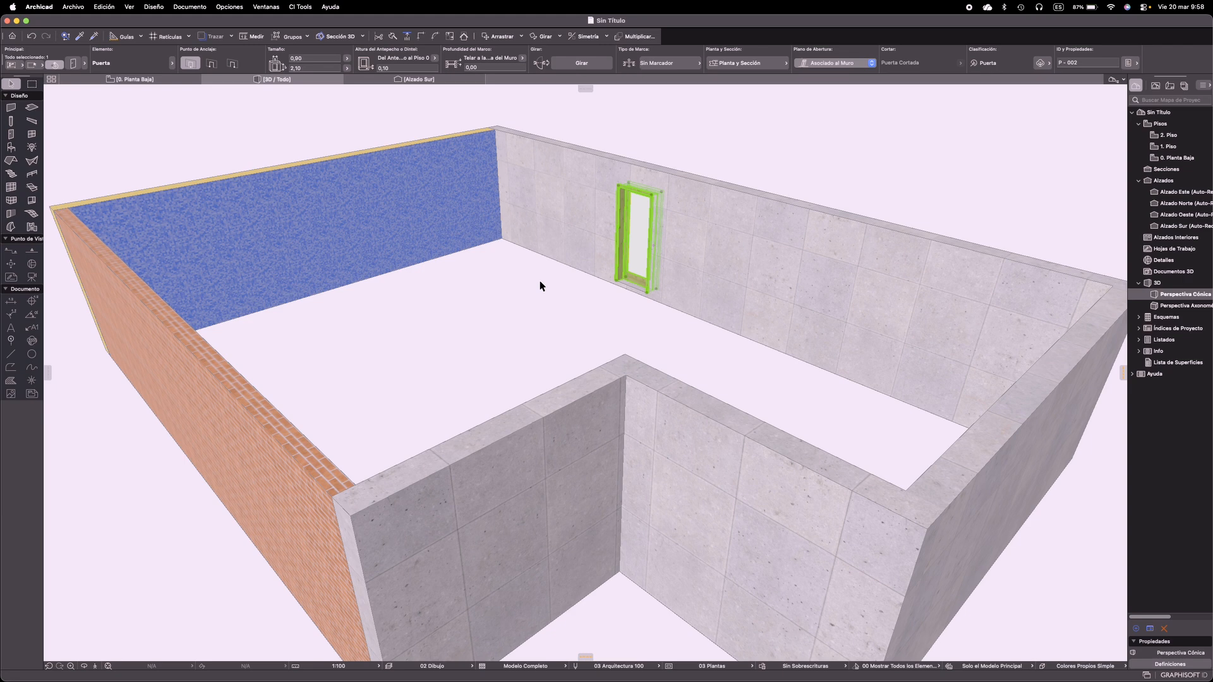
{"action": "left_click", "coordinate": [467, 309]}
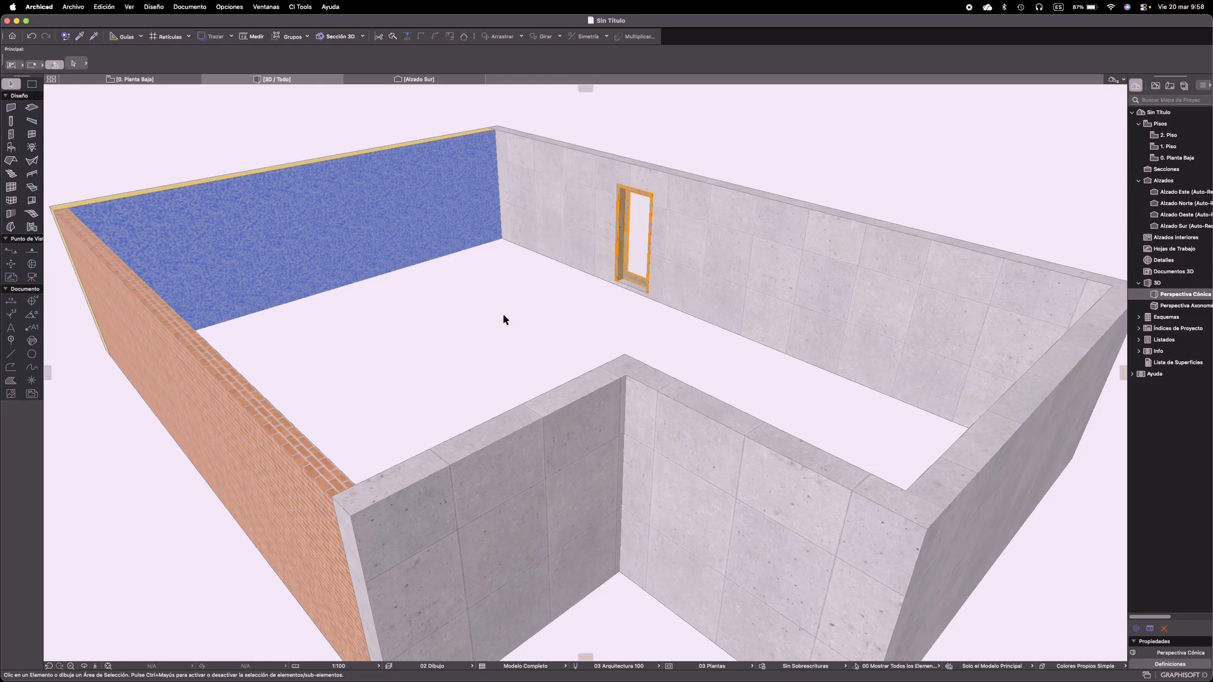
{"action": "scroll", "coordinate": [503, 314], "scroll_direction": "down", "scroll_amount": 10}
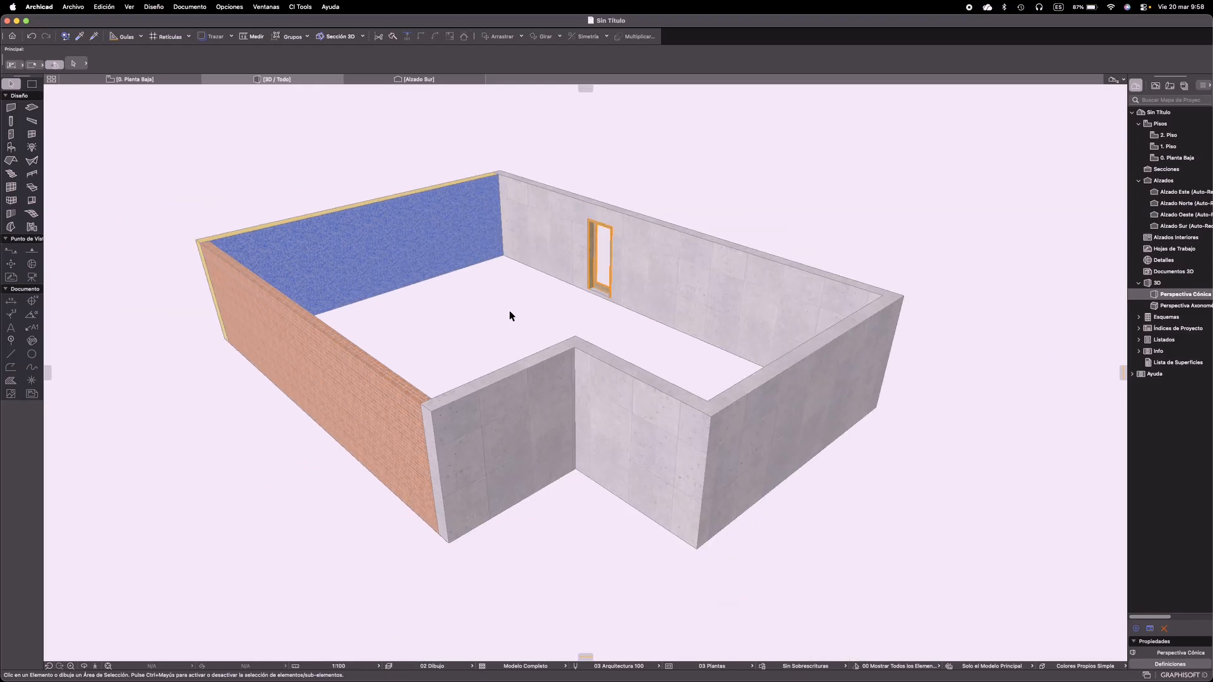
{"action": "middle_click_drag", "start_coordinate": [578, 323], "coordinate": [562, 293]}
{"action": "scroll", "coordinate": [542, 299], "scroll_direction": "down", "scroll_amount": 3}
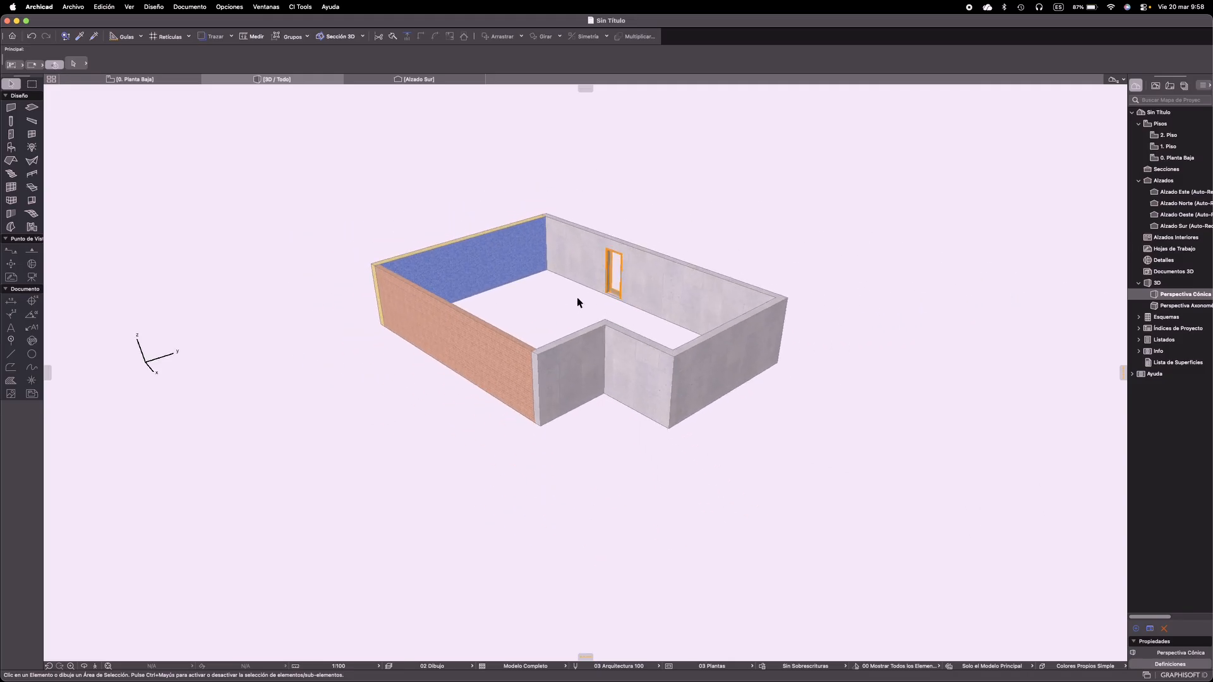
{"action": "scroll", "coordinate": [577, 297], "scroll_direction": "down", "scroll_amount": 3}
{"action": "scroll", "coordinate": [577, 297], "scroll_direction": "up", "scroll_amount": 5}
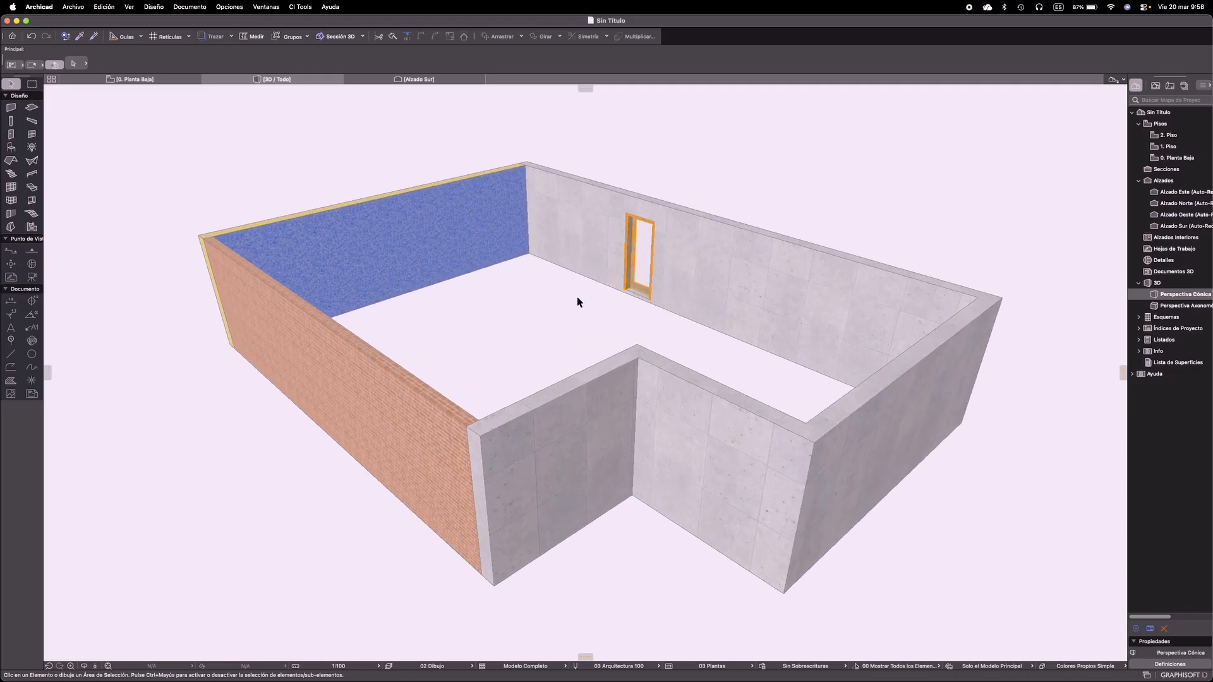
{"action": "scroll", "coordinate": [519, 305], "scroll_direction": "up", "scroll_amount": 3}
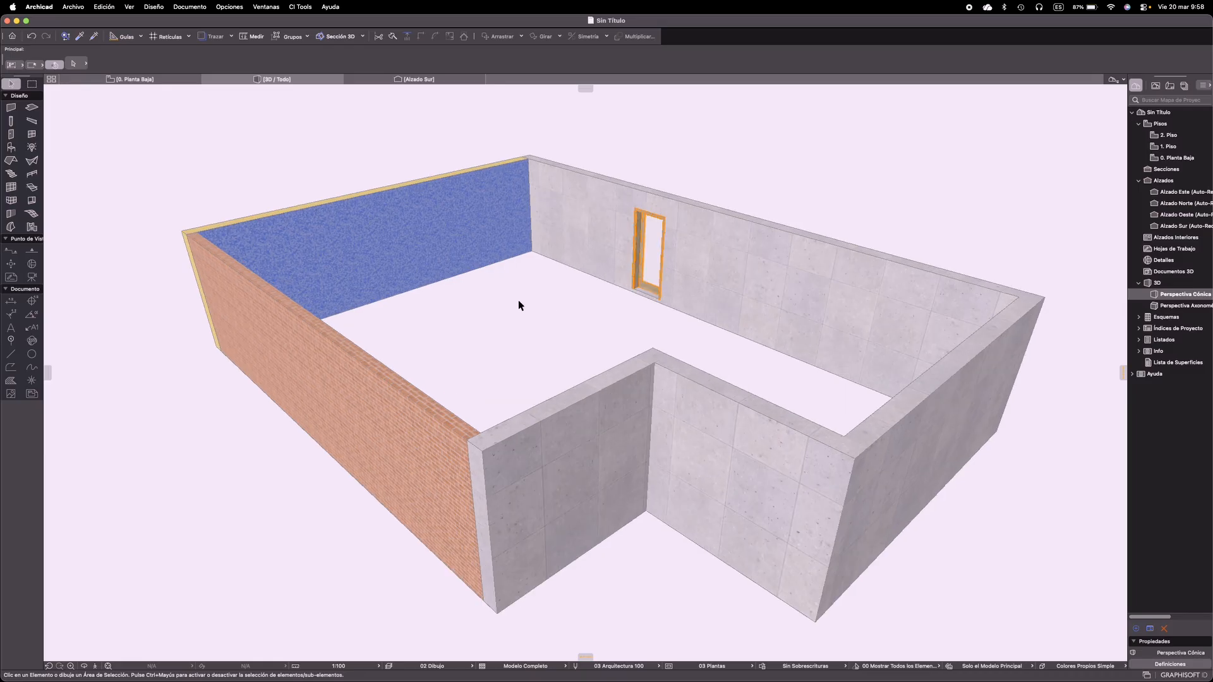
{"action": "scroll", "coordinate": [519, 305], "scroll_direction": "down", "scroll_amount": 4}
{"action": "scroll", "coordinate": [519, 305], "scroll_direction": "down", "scroll_amount": 1}
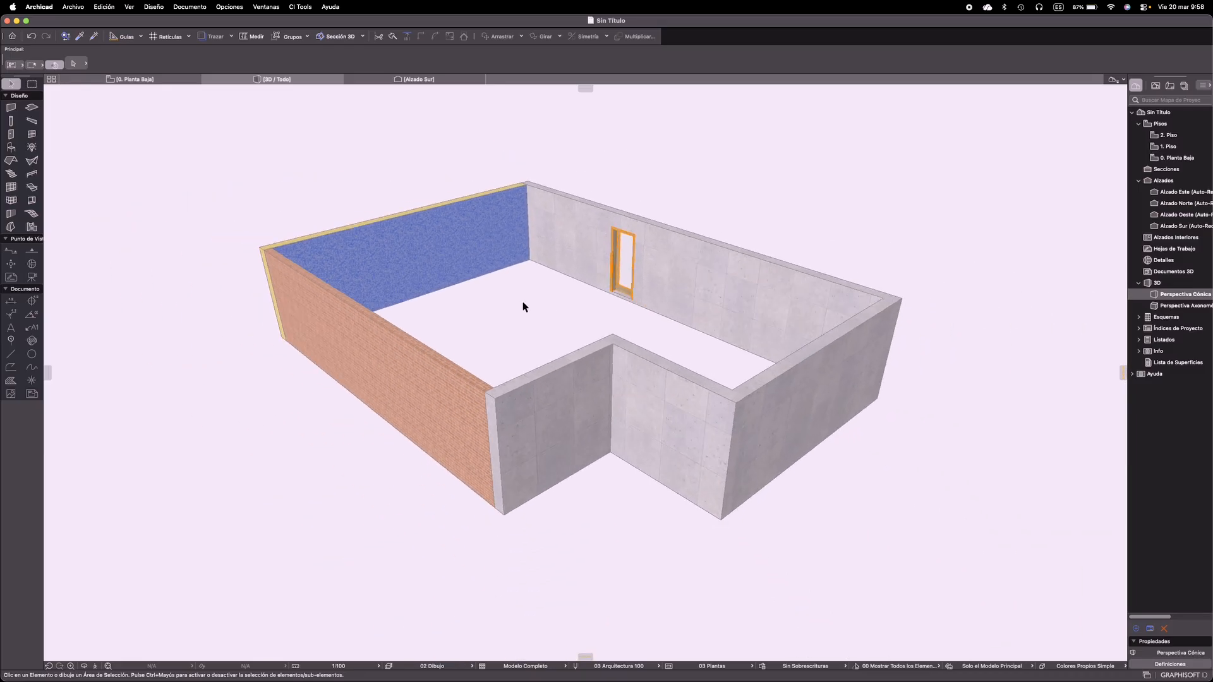
{"action": "middle_click_drag", "start_coordinate": [522, 306], "coordinate": [469, 326]}
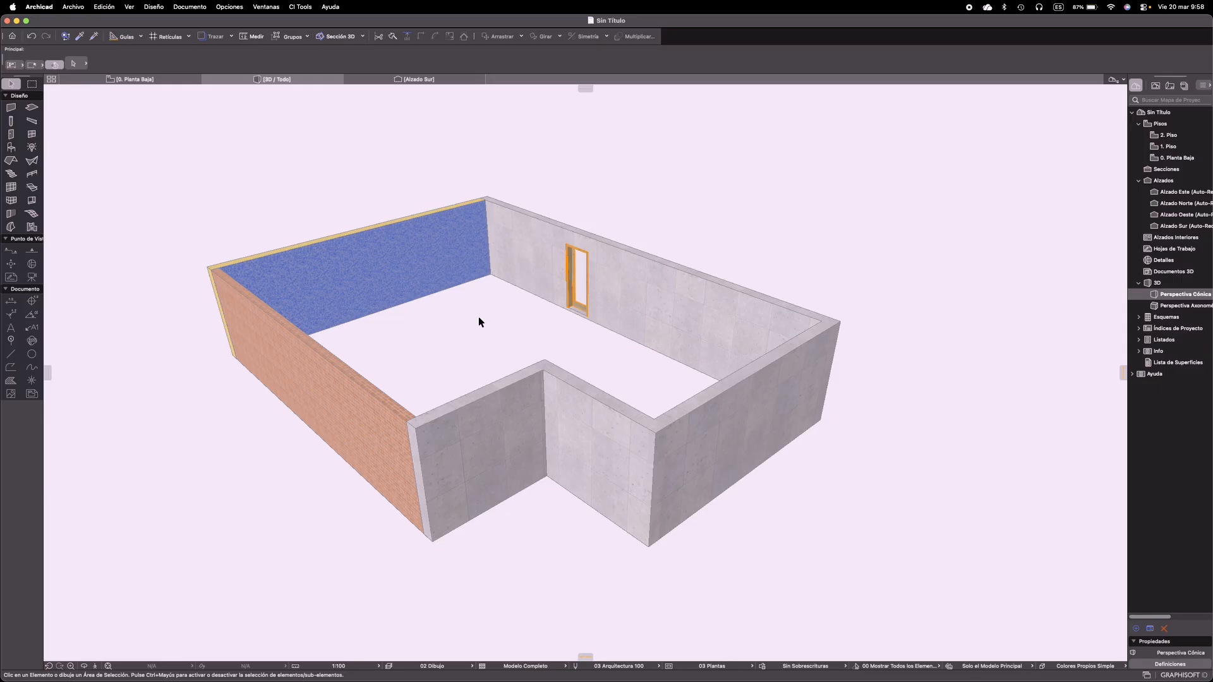
Orbit the 3D model to examine the door and the concrete wall from the outside
{"action": "key", "text": "o"}
{"action": "left_click_drag", "start_coordinate": [628, 349], "coordinate": [766, 423]}
{"action": "middle_click_drag", "start_coordinate": [766, 423], "coordinate": [701, 433], "text": "shift"}
{"action": "middle_click_drag", "start_coordinate": [439, 429], "coordinate": [547, 396]}
{"action": "mouse_move", "coordinate": [575, 437]}
{"action": "middle_mouse_down", "text": "shift"}
{"action": "mouse_move", "coordinate": [571, 411]}
{"action": "mouse_move", "coordinate": [576, 445]}
{"action": "middle_mouse_up", "text": "shift"}
{"action": "middle_click_drag", "start_coordinate": [490, 347], "coordinate": [517, 347], "text": "shift"}
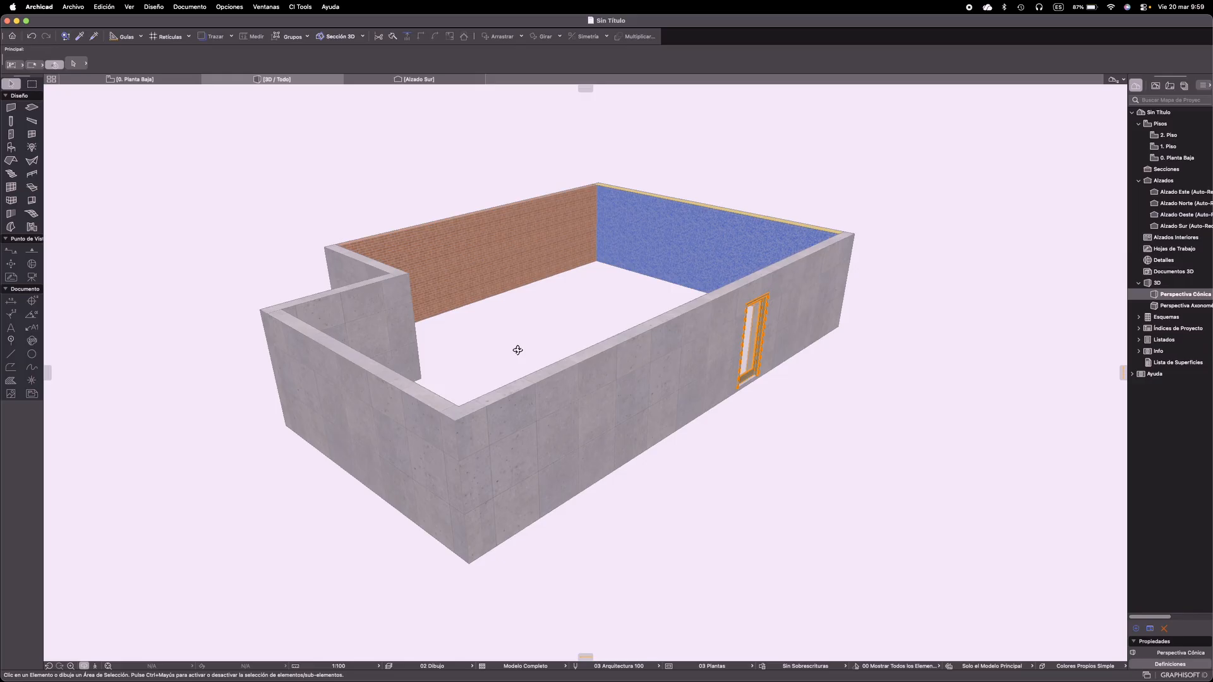
{"action": "middle_click_drag", "start_coordinate": [563, 303], "coordinate": [513, 409]}
{"action": "middle_click_drag", "start_coordinate": [573, 442], "coordinate": [589, 375], "text": "shift"}
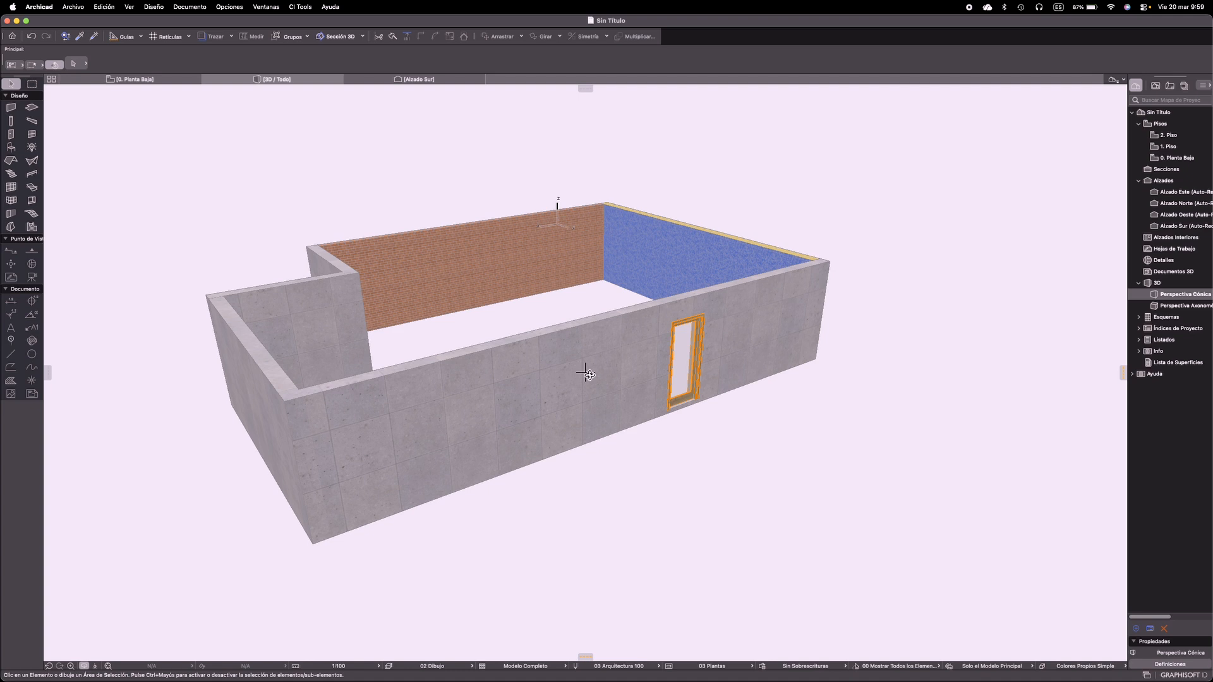
{"action": "mouse_move", "coordinate": [594, 381]}
Explore the 3D model in walk mode, moving forward, back and sideways to examine the concrete wall with the door from outside
{"action": "left_click", "coordinate": [94, 666]}
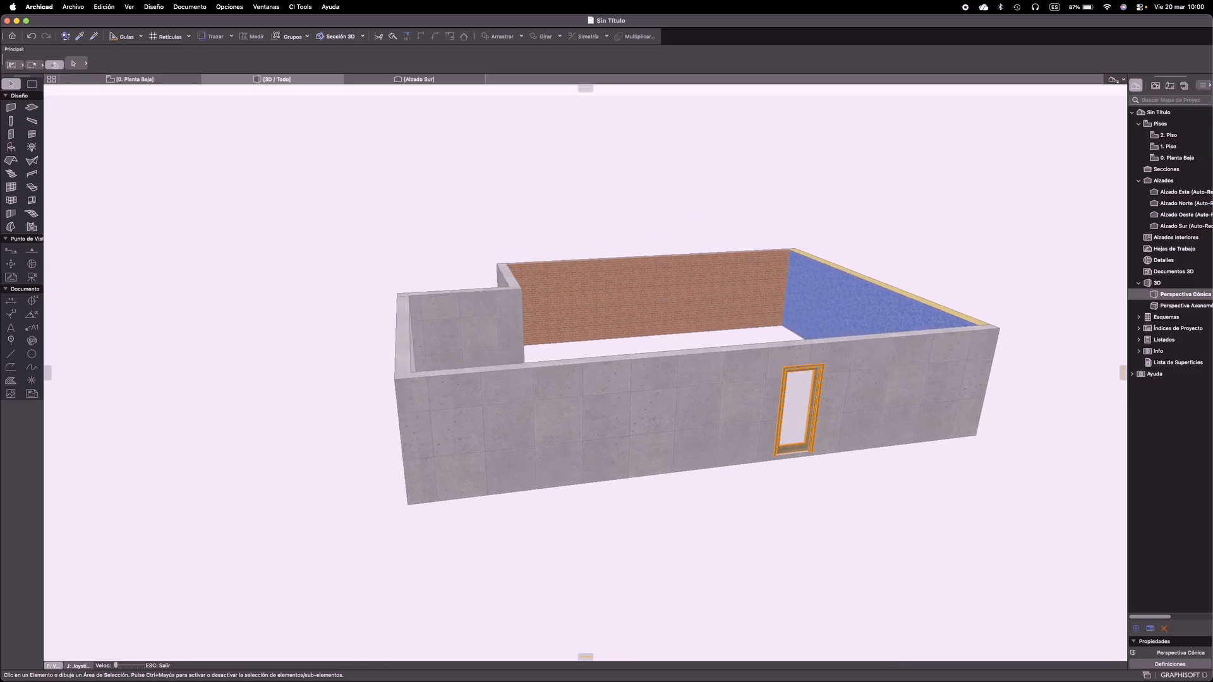
{"action": "key", "text": "Up"}
{"action": "key", "text": "Down"}
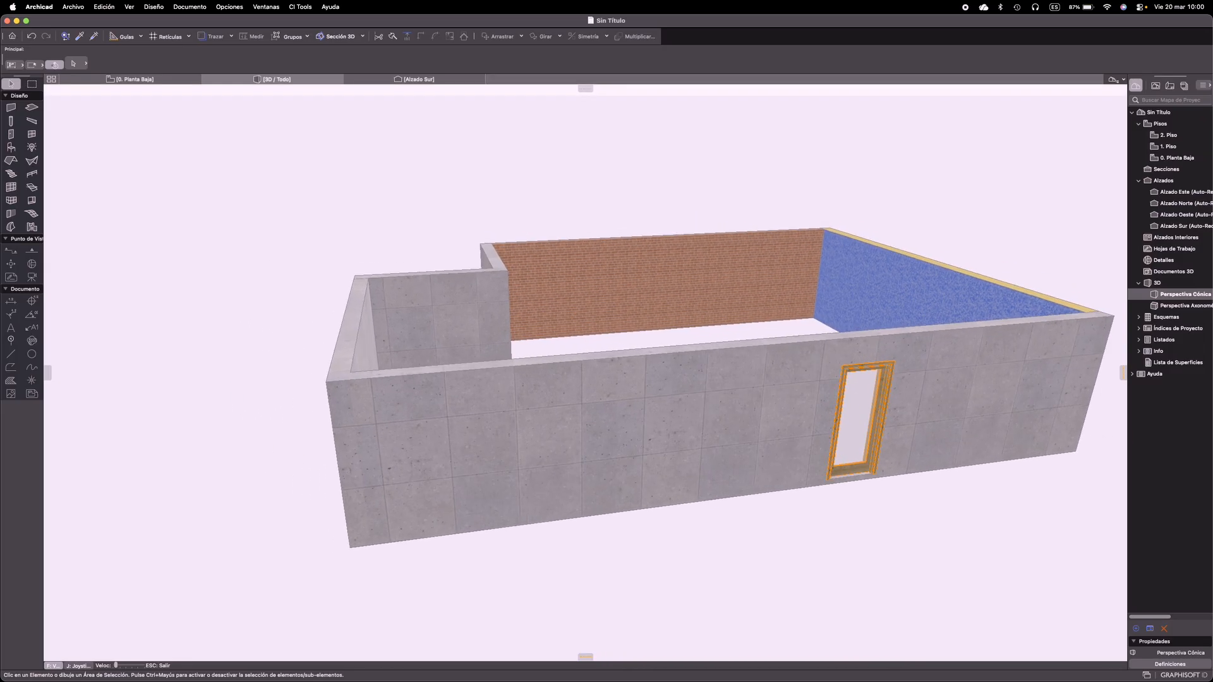
{"action": "key", "text": "Down"}
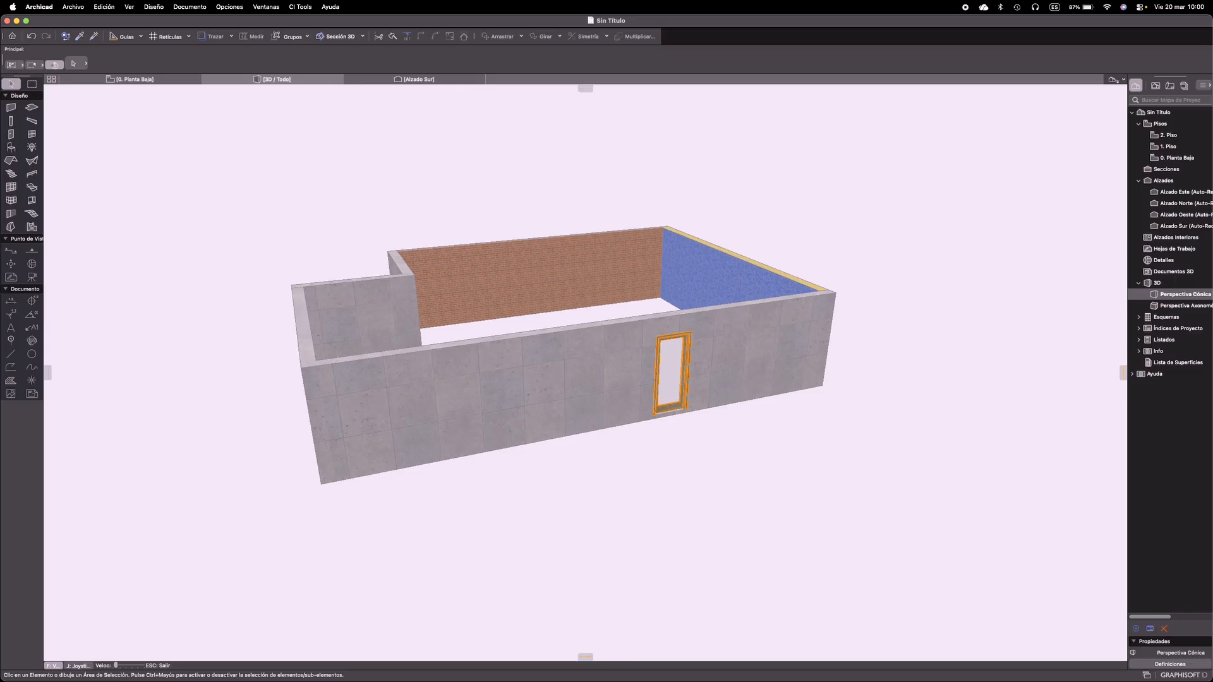
{"action": "key", "text": "Up"}
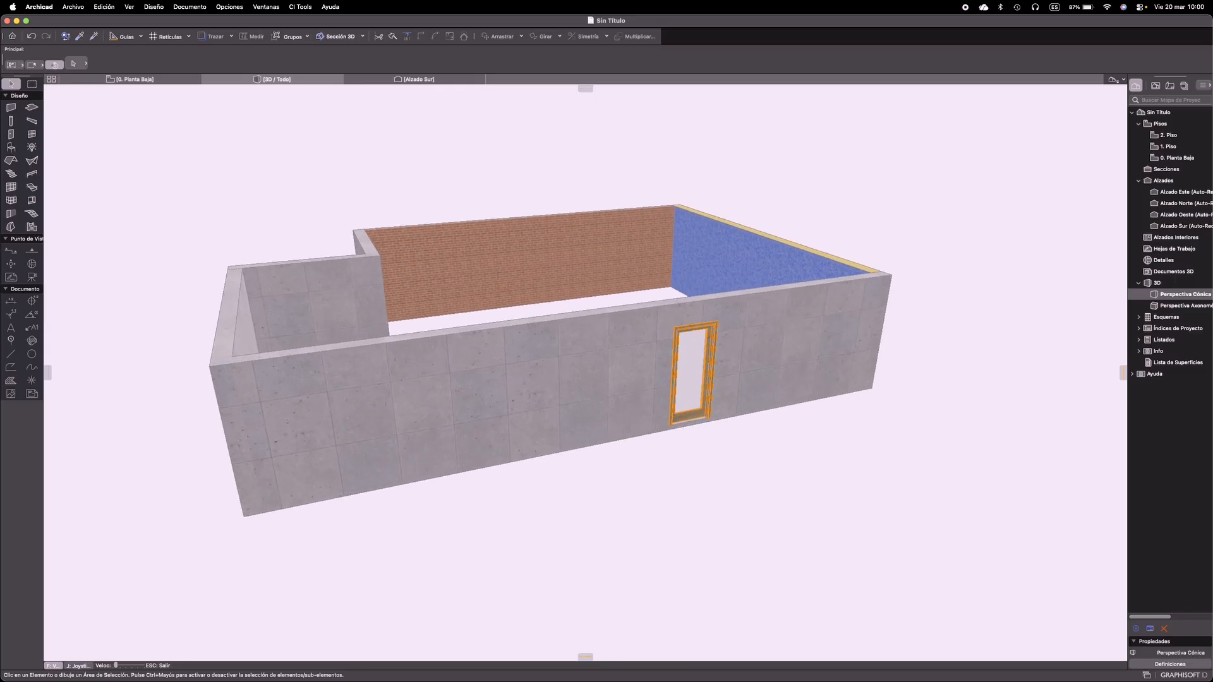
{"action": "key", "text": "Left"}
{"action": "key", "text": "Right"}
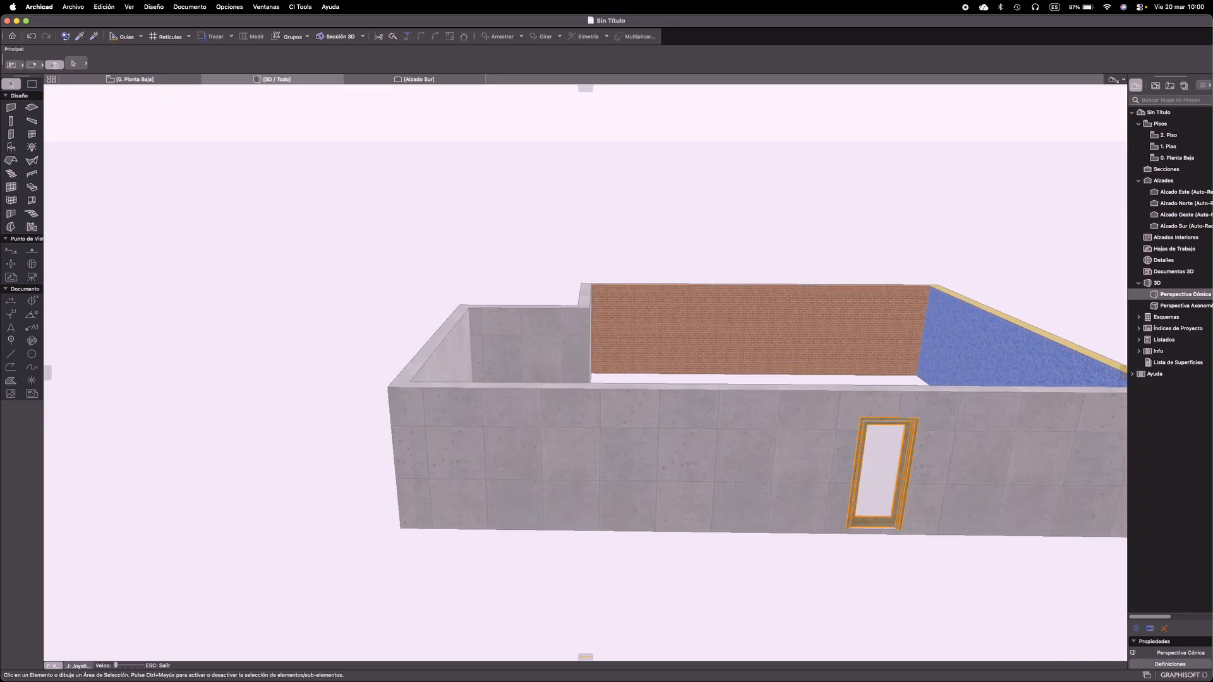
{"action": "key", "text": "Up"}
{"action": "key", "text": "Right"}
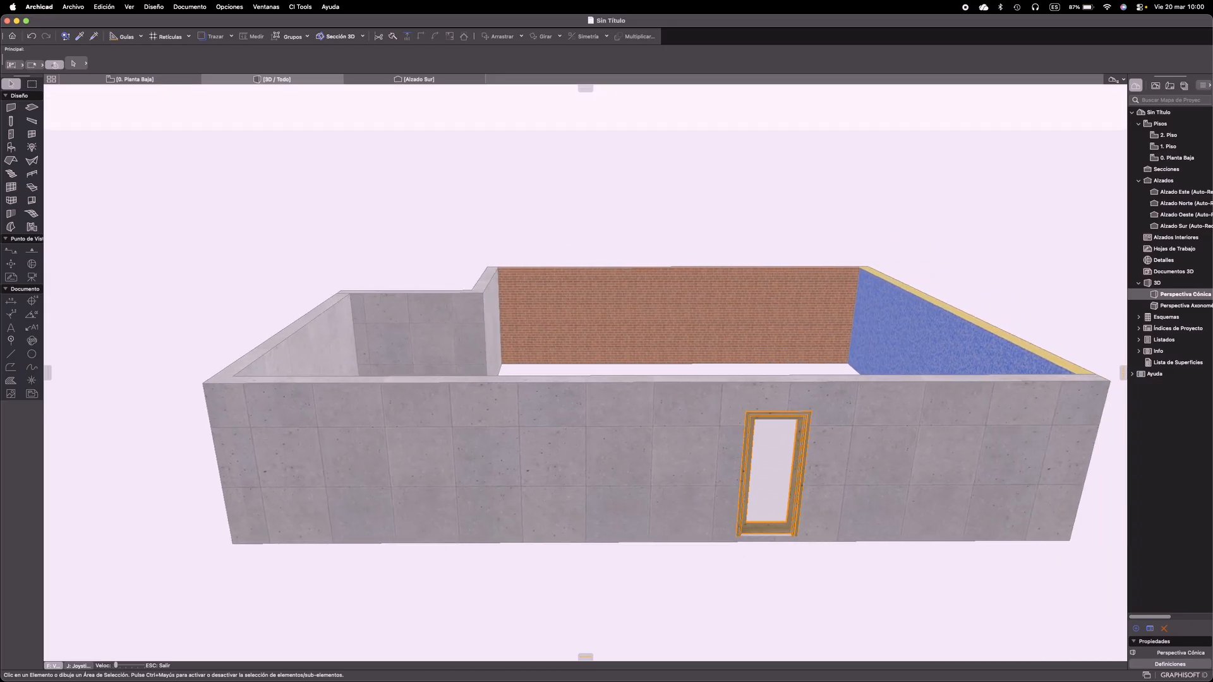
{"action": "key", "text": "Down"}
{"action": "key", "text": "Down"}
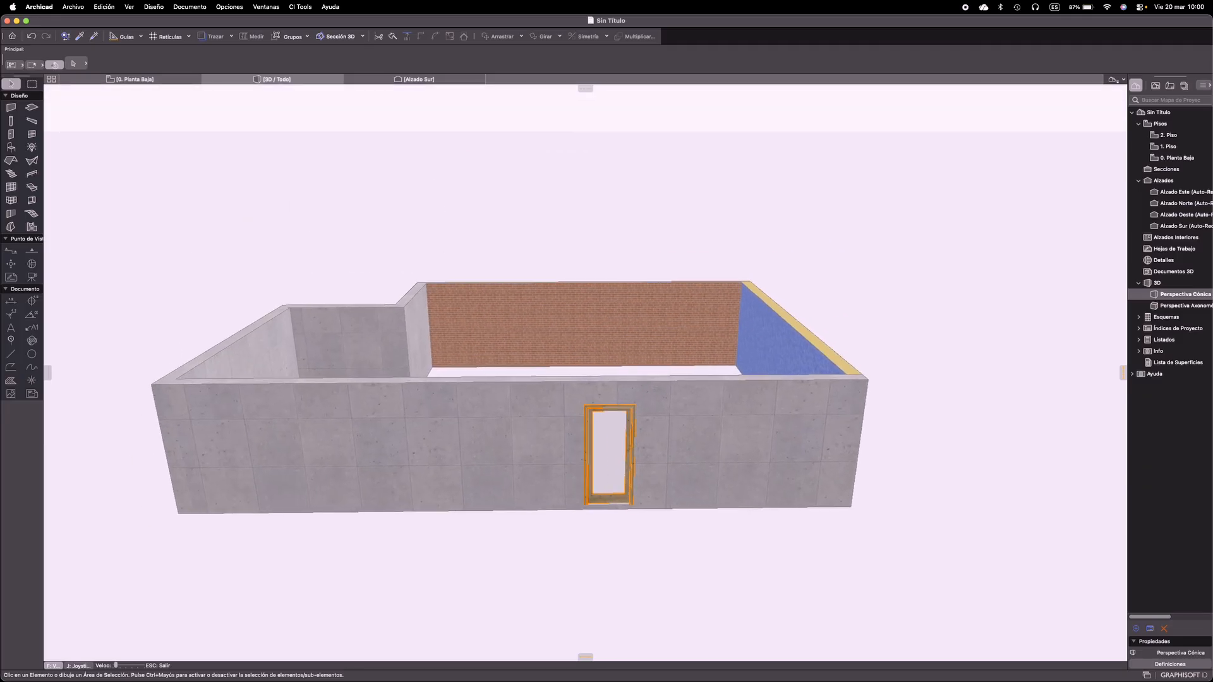
Lower and raise the camera height in front of the wall with the door, and leave walk mode
{"action": "key", "text": "Page_Down"}
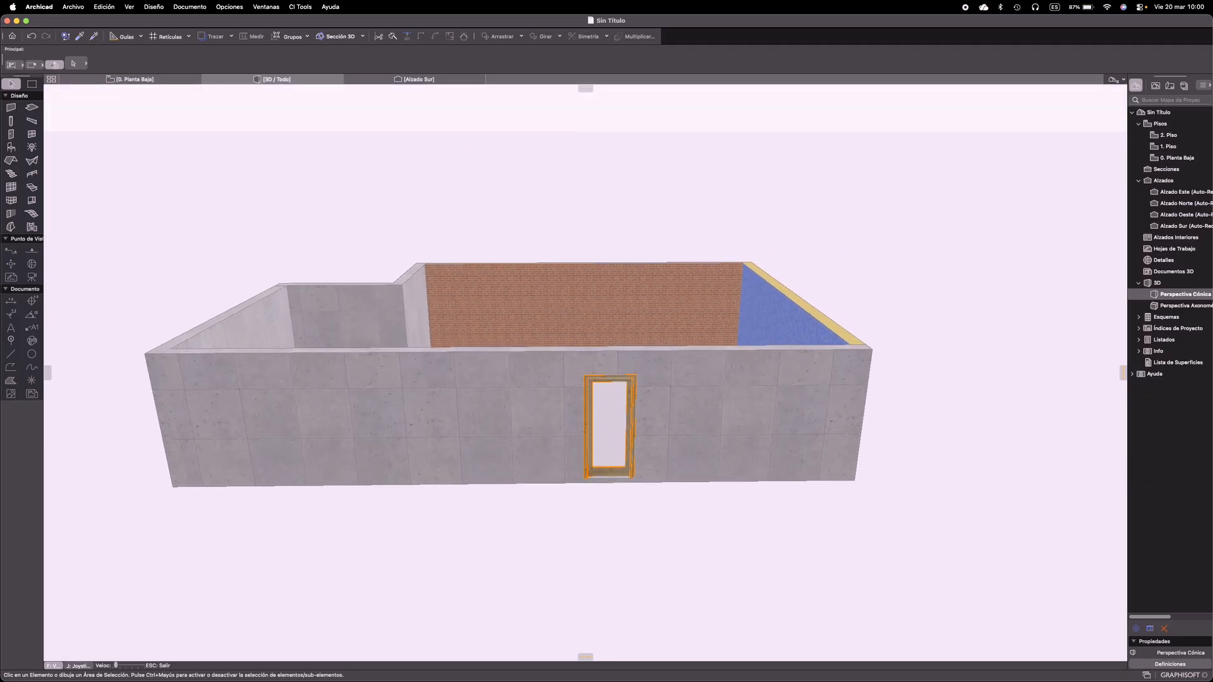
{"action": "key", "text": "Page_Down"}
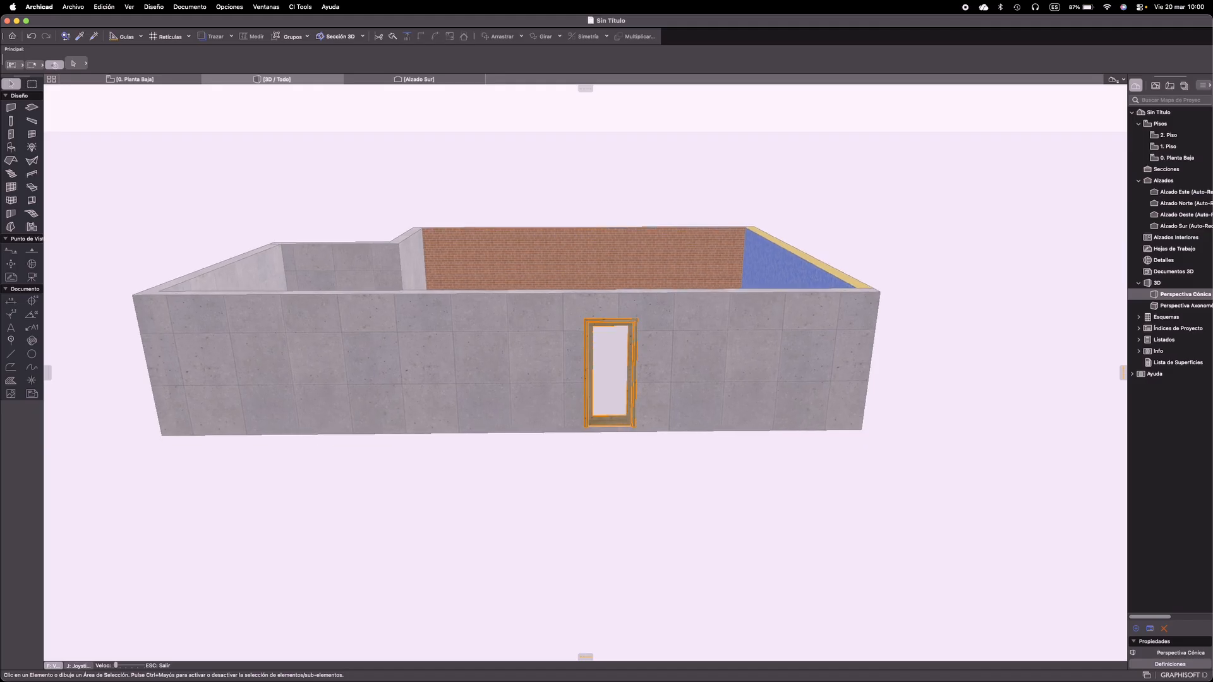
{"action": "key", "text": "Page_Up"}
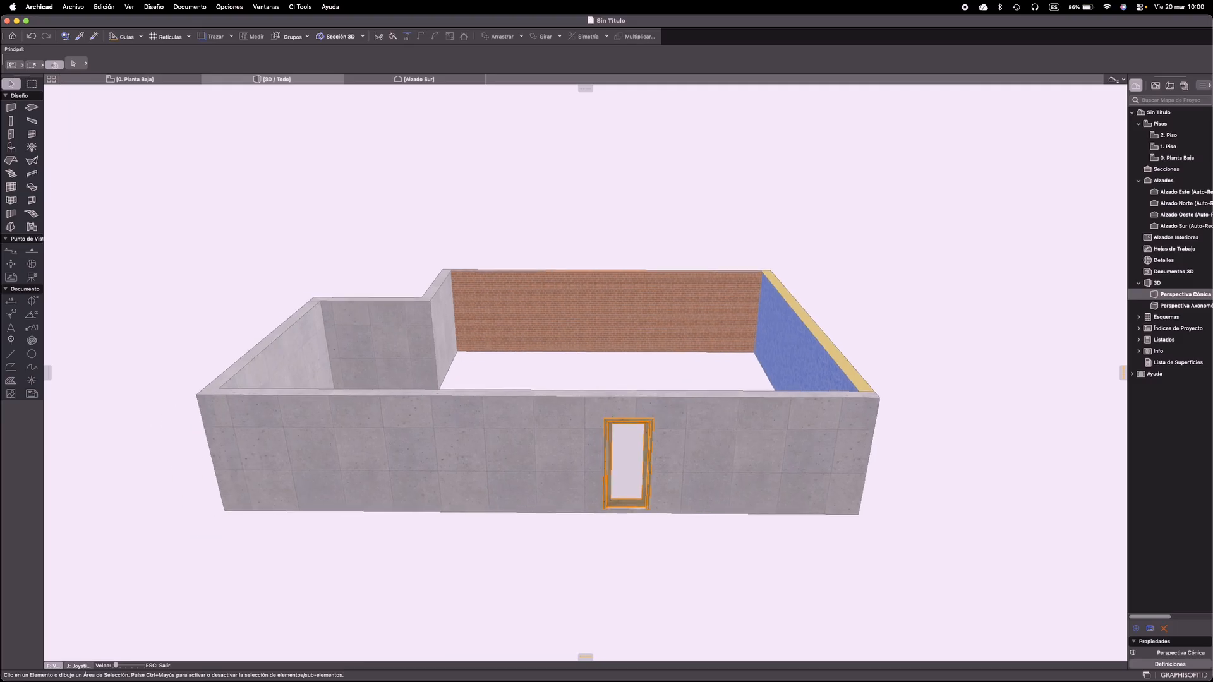
{"action": "key", "text": "Page_Up"}
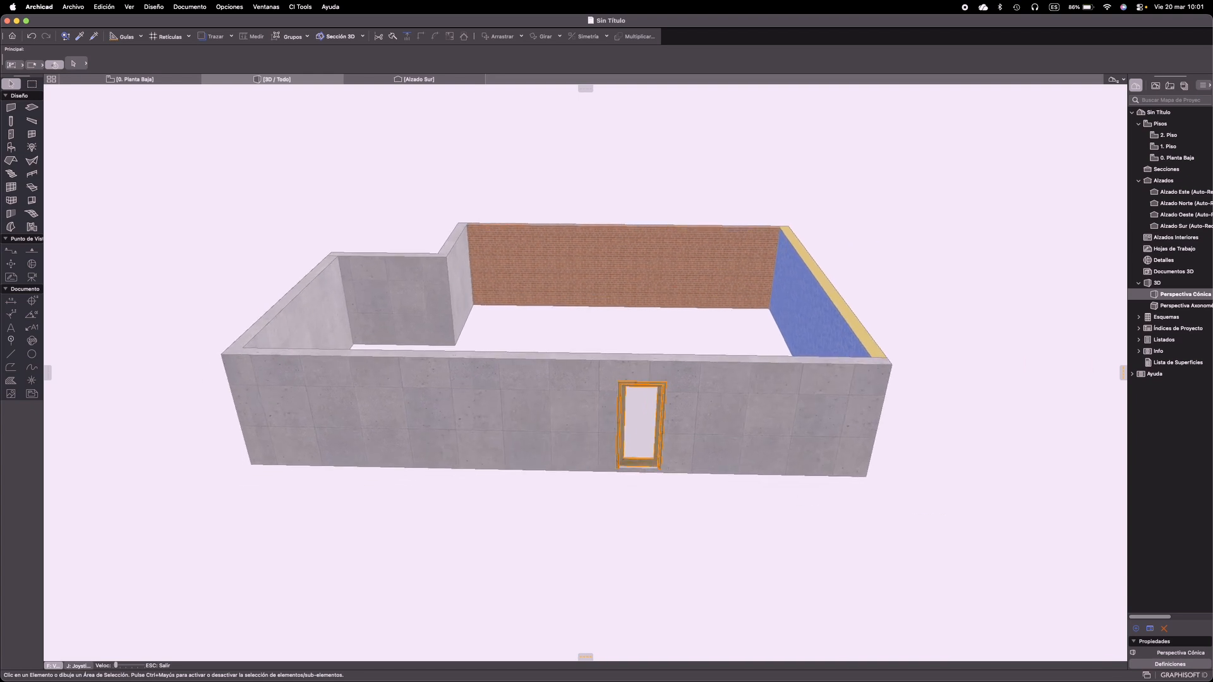
{"action": "key", "text": "Escape"}
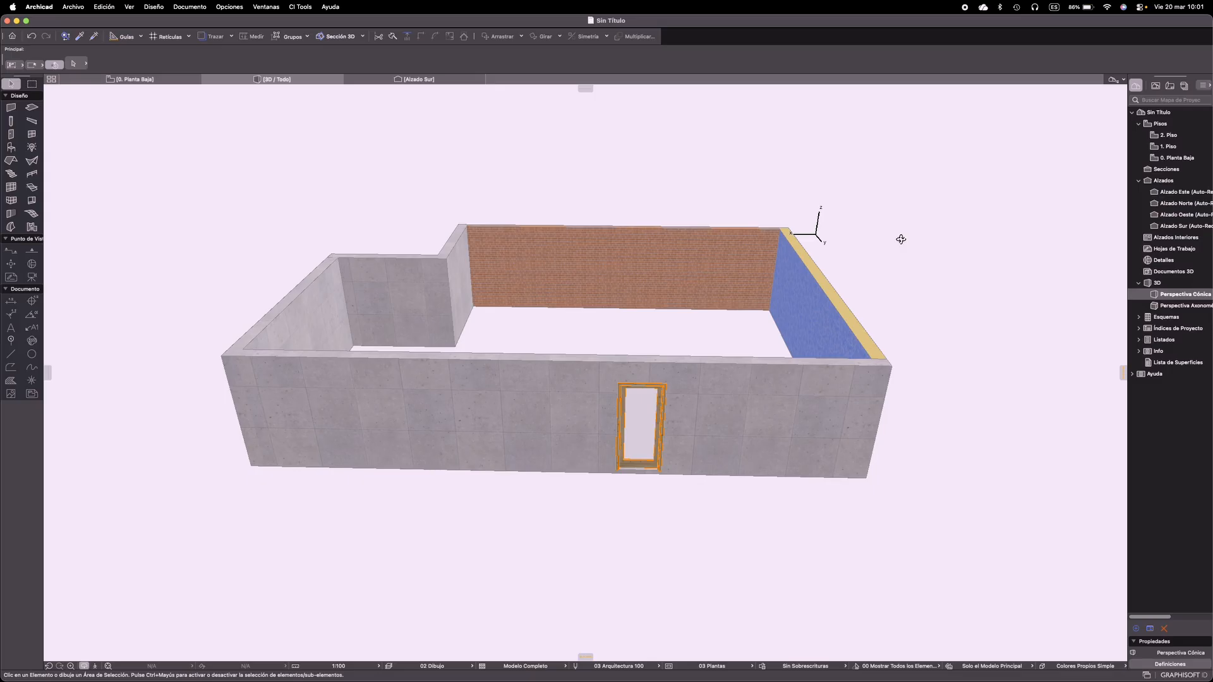
Select the door in the concrete wall and open its selection settings, keeping the door in the 3D view uncovered
{"action": "middle_click_drag", "start_coordinate": [900, 241], "coordinate": [810, 301], "text": "shift"}
{"action": "scroll", "coordinate": [748, 446], "scroll_direction": "up", "scroll_amount": 10}
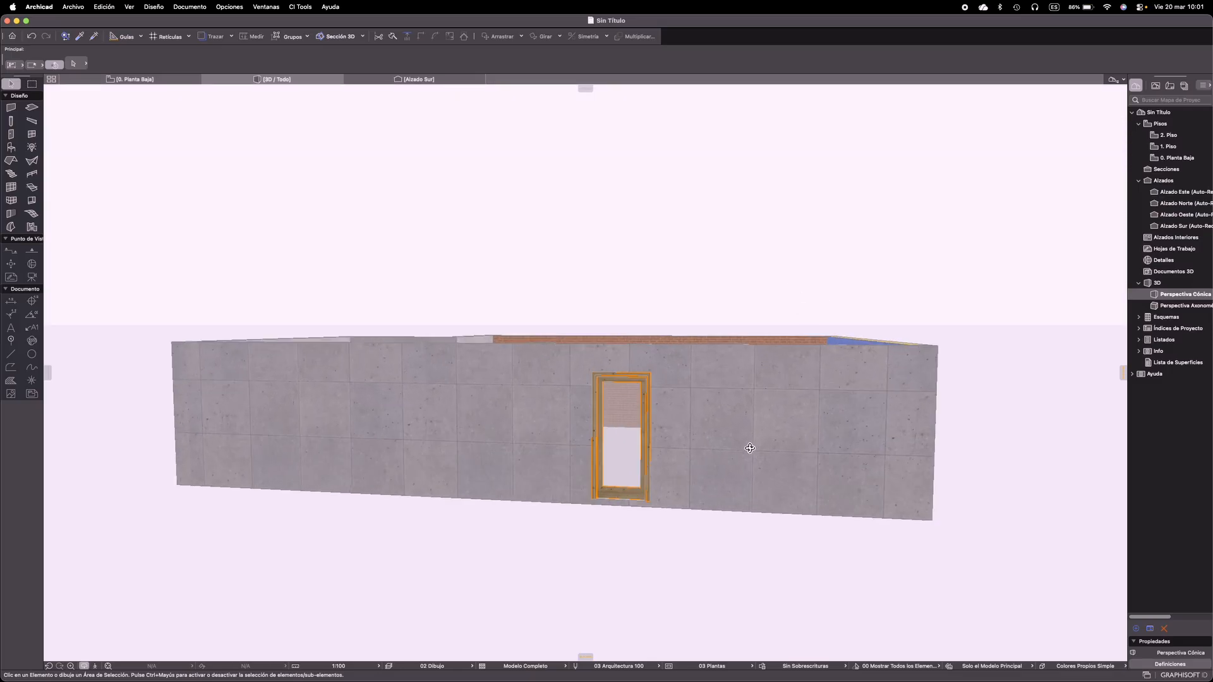
{"action": "middle_click_drag", "start_coordinate": [595, 449], "coordinate": [595, 436]}
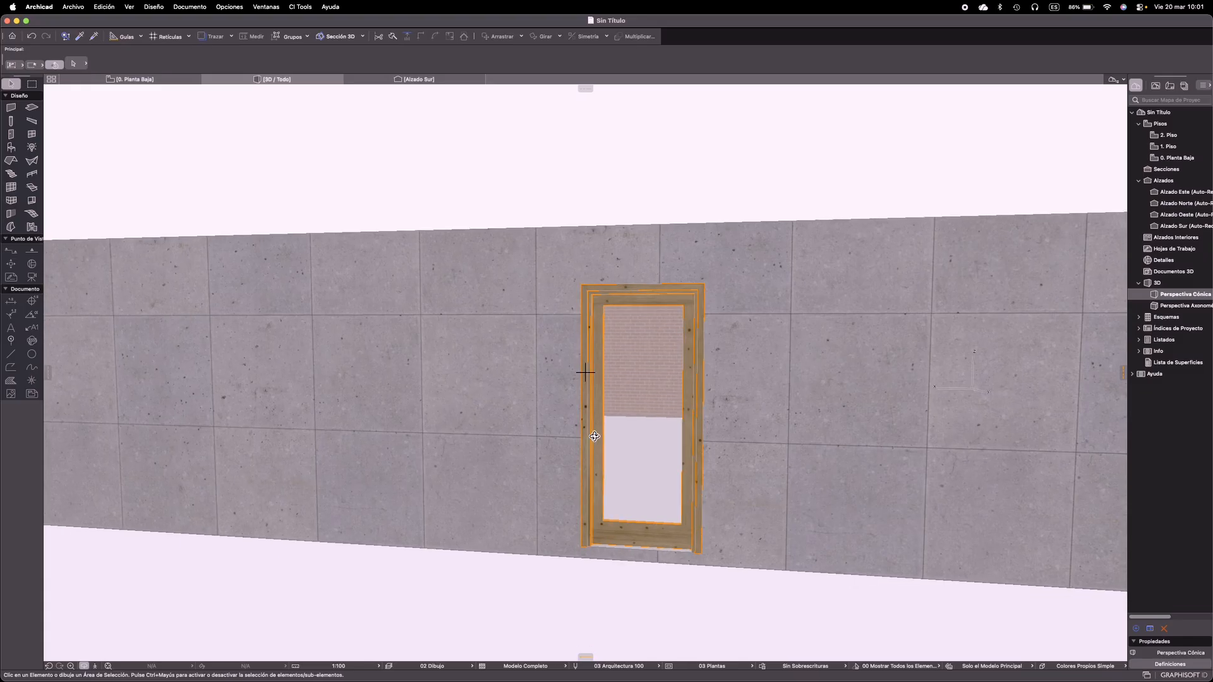
{"action": "left_click", "coordinate": [633, 366]}
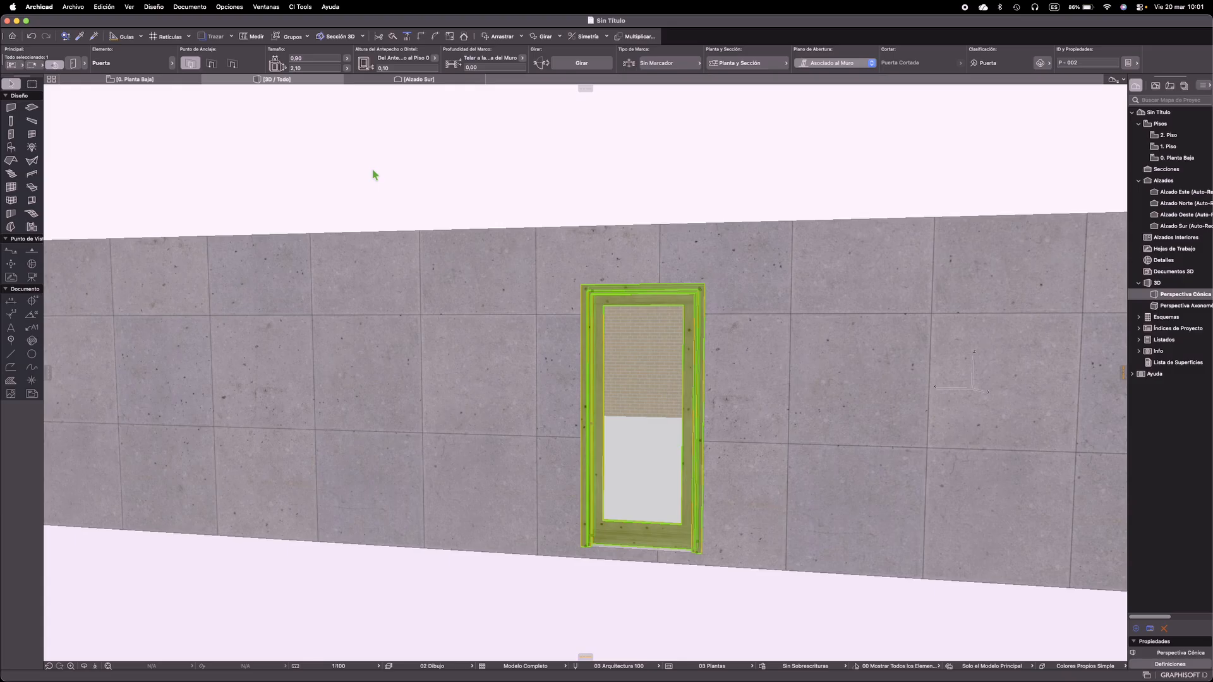
{"action": "key", "text": "super+t"}
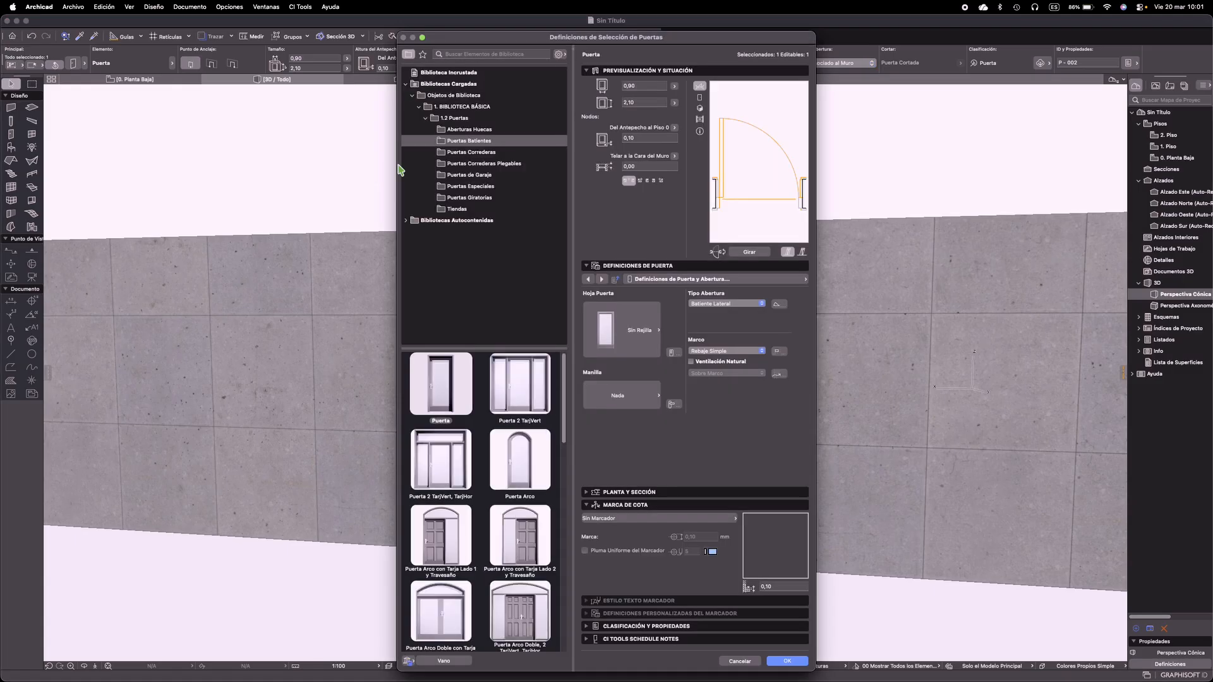
{"action": "left_click_drag", "start_coordinate": [455, 37], "coordinate": [171, 27]}
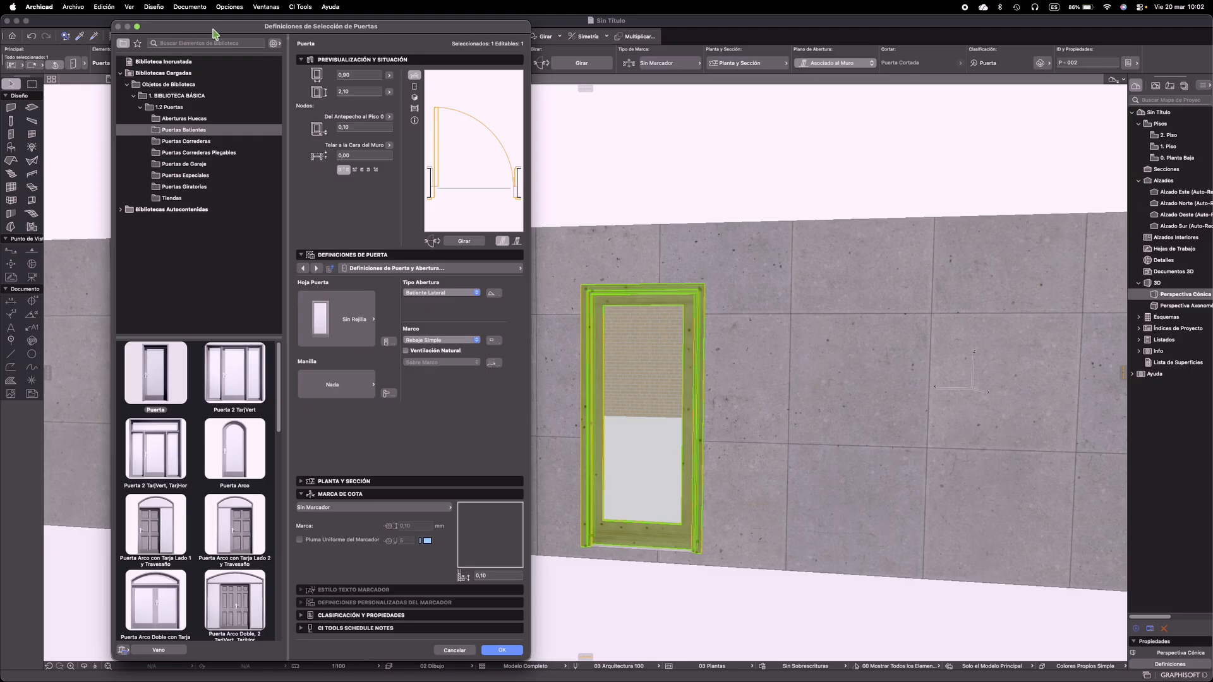
Examine the library's door categories from Aberturas Huecas to Tiendas, and close the door settings without changes
{"action": "left_click", "coordinate": [171, 109]}
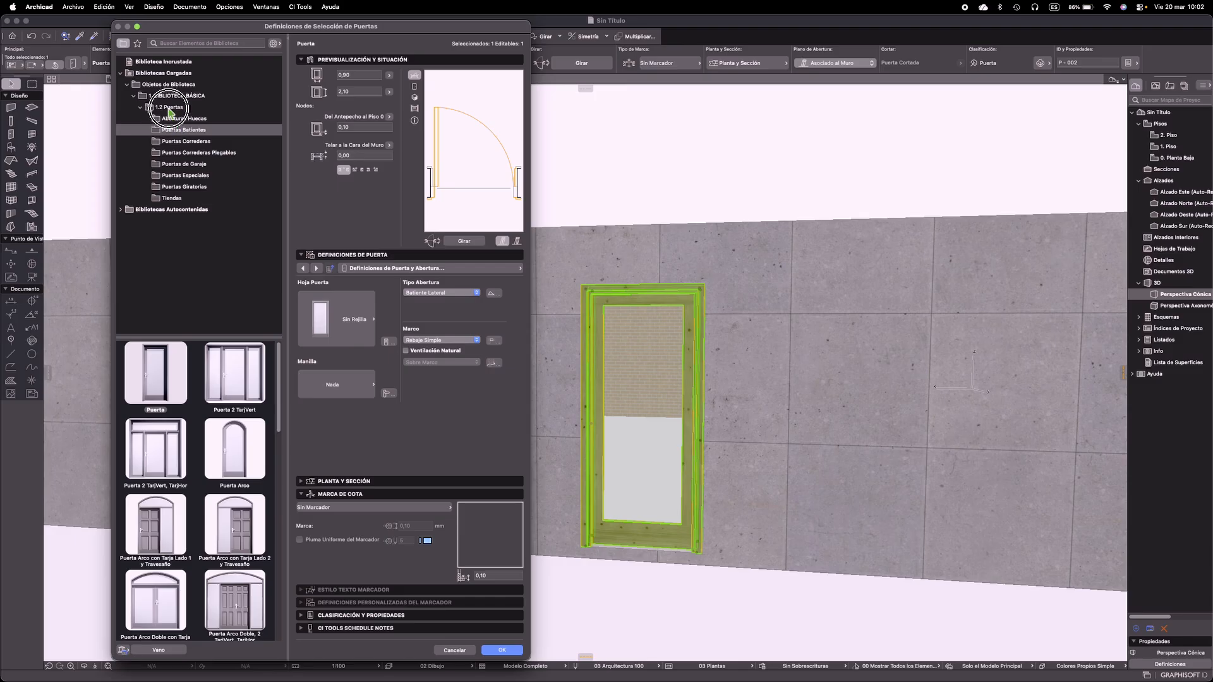
{"action": "left_click", "coordinate": [170, 121]}
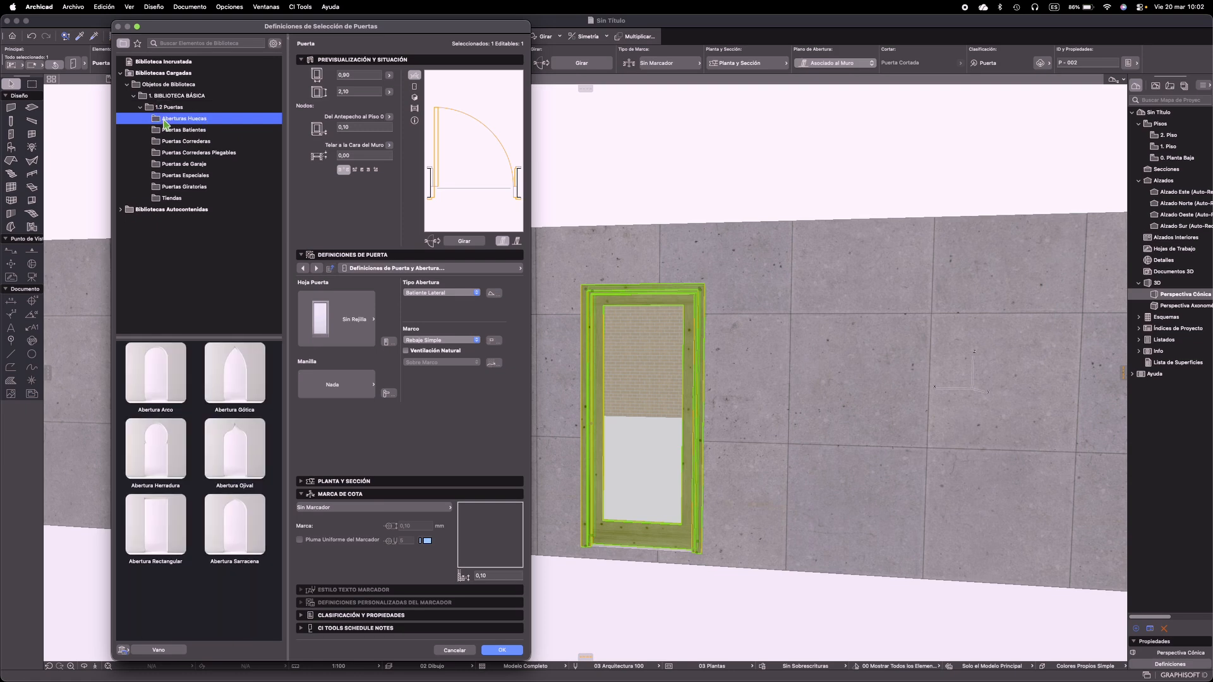
{"action": "left_click", "coordinate": [171, 131]}
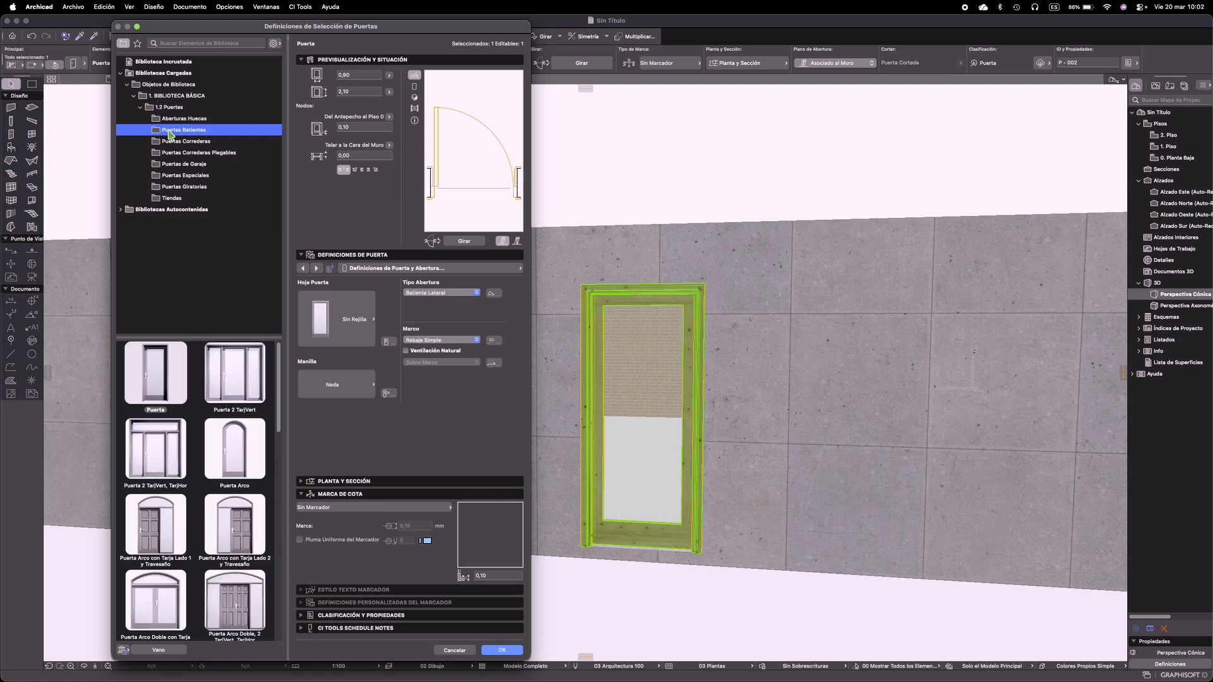
{"action": "left_click", "coordinate": [169, 142]}
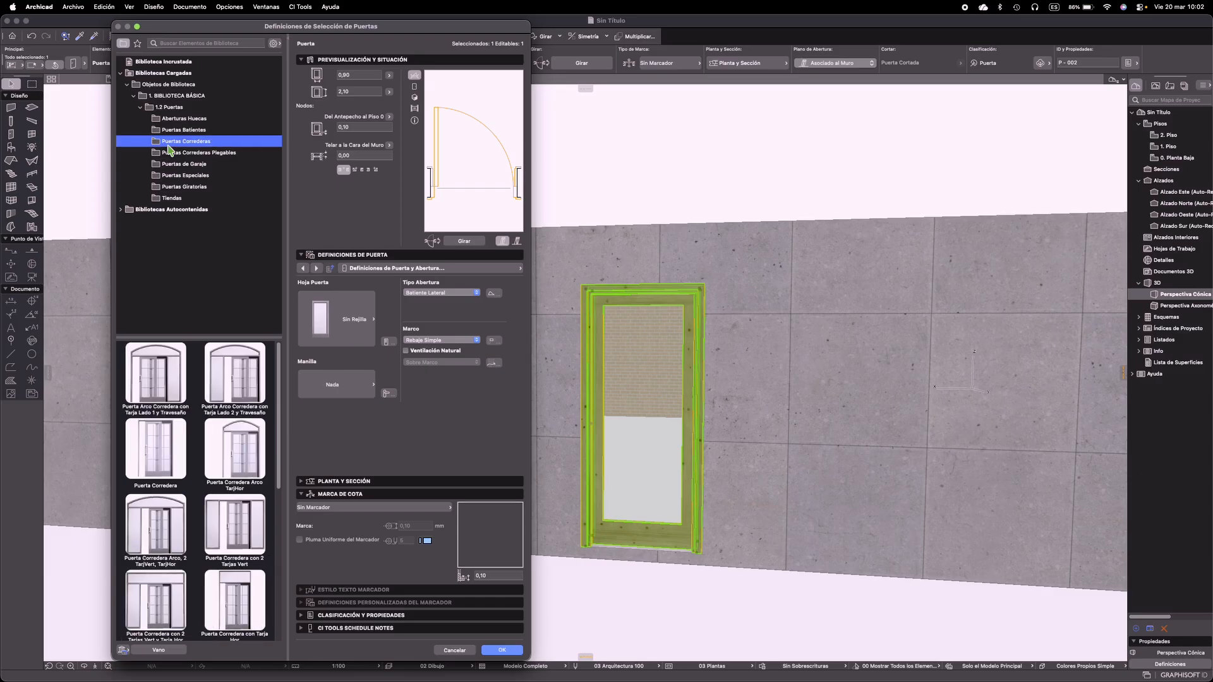
{"action": "left_click", "coordinate": [176, 154]}
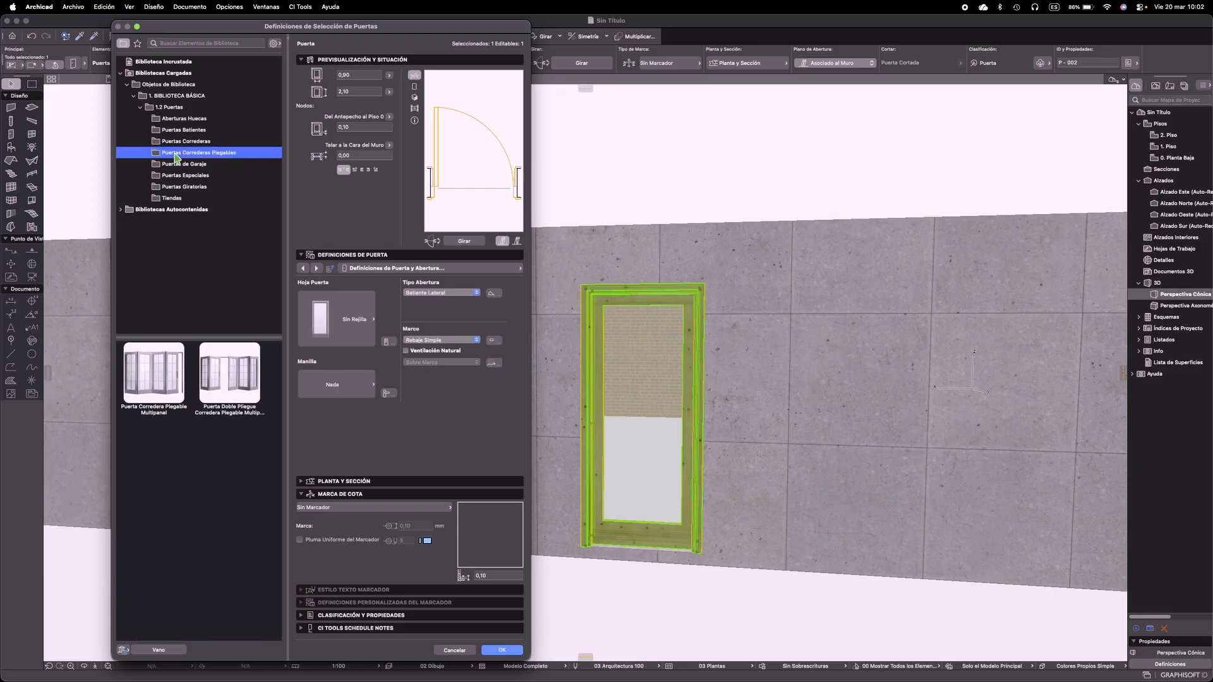
{"action": "left_click", "coordinate": [177, 166]}
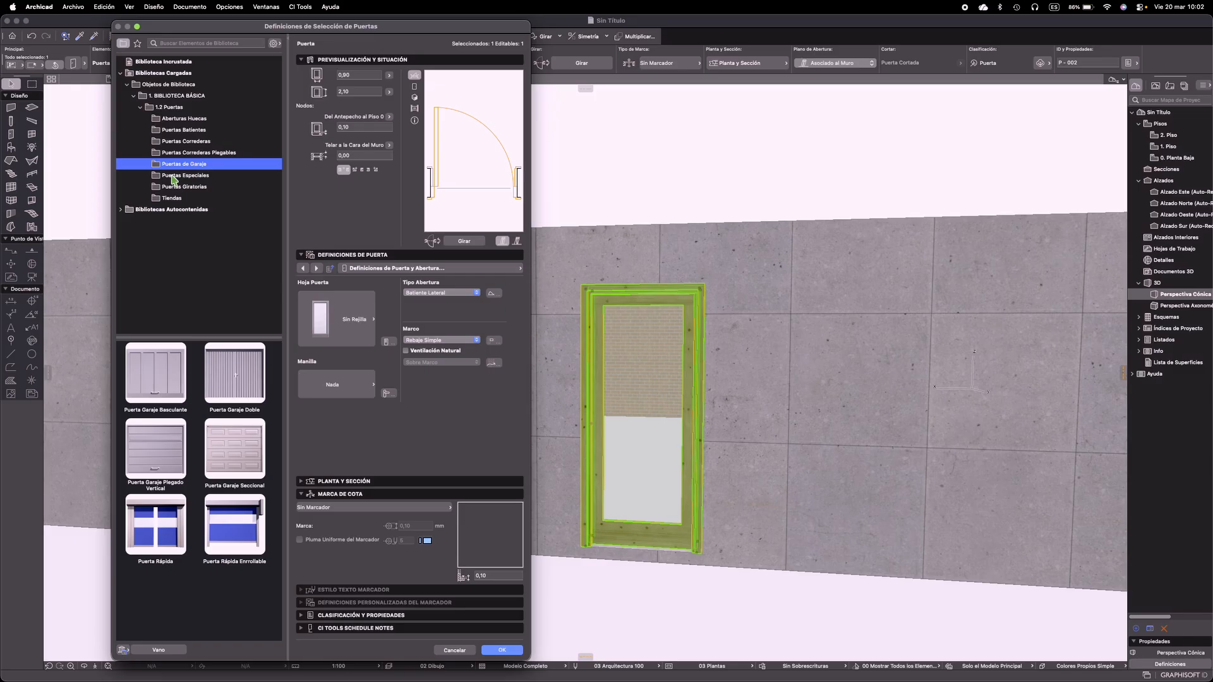
{"action": "left_click", "coordinate": [173, 177]}
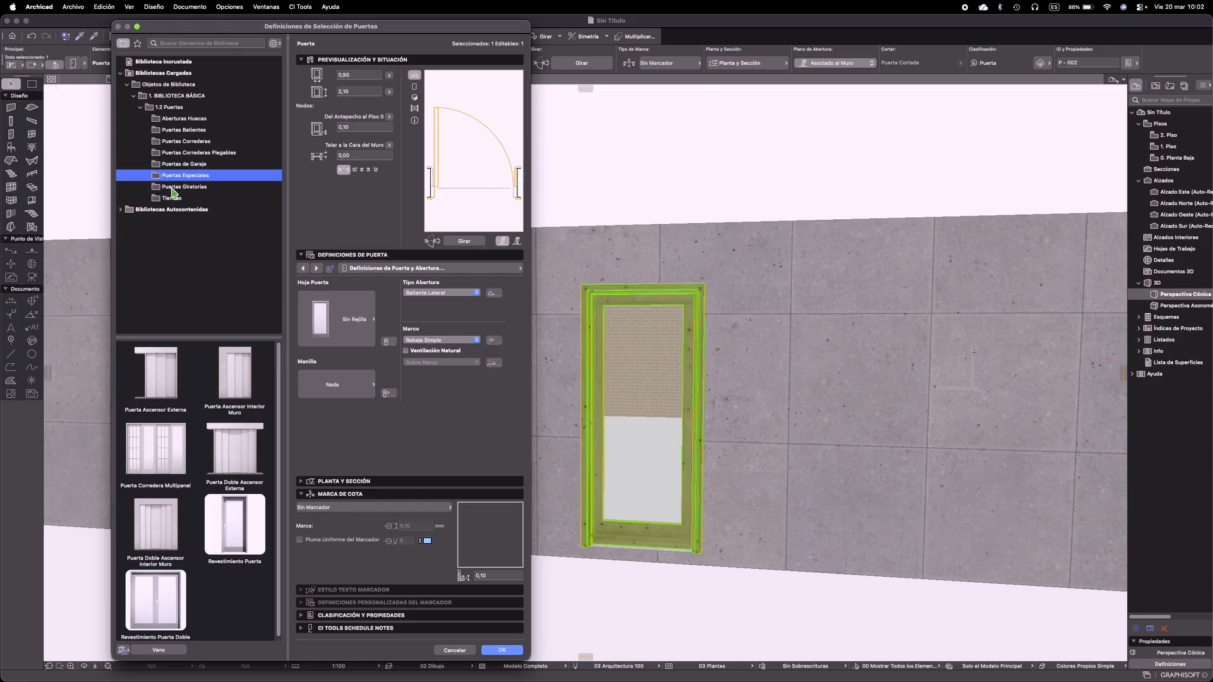
{"action": "left_click", "coordinate": [168, 200]}
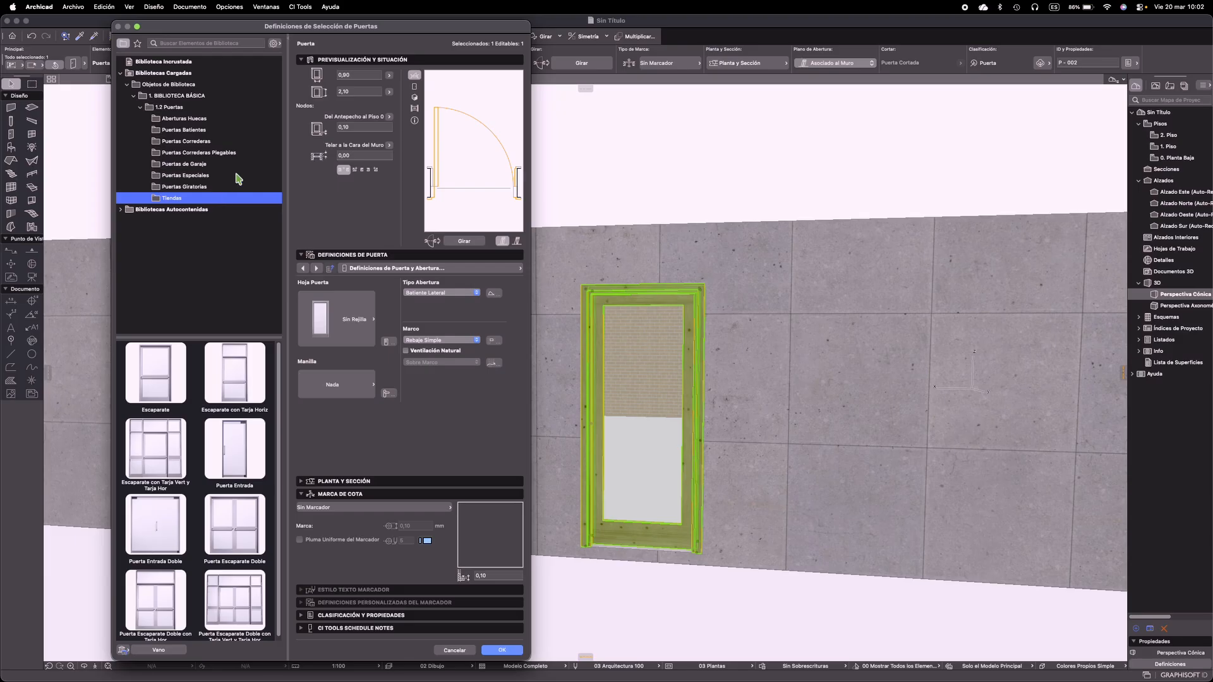
{"action": "key", "text": "Escape"}
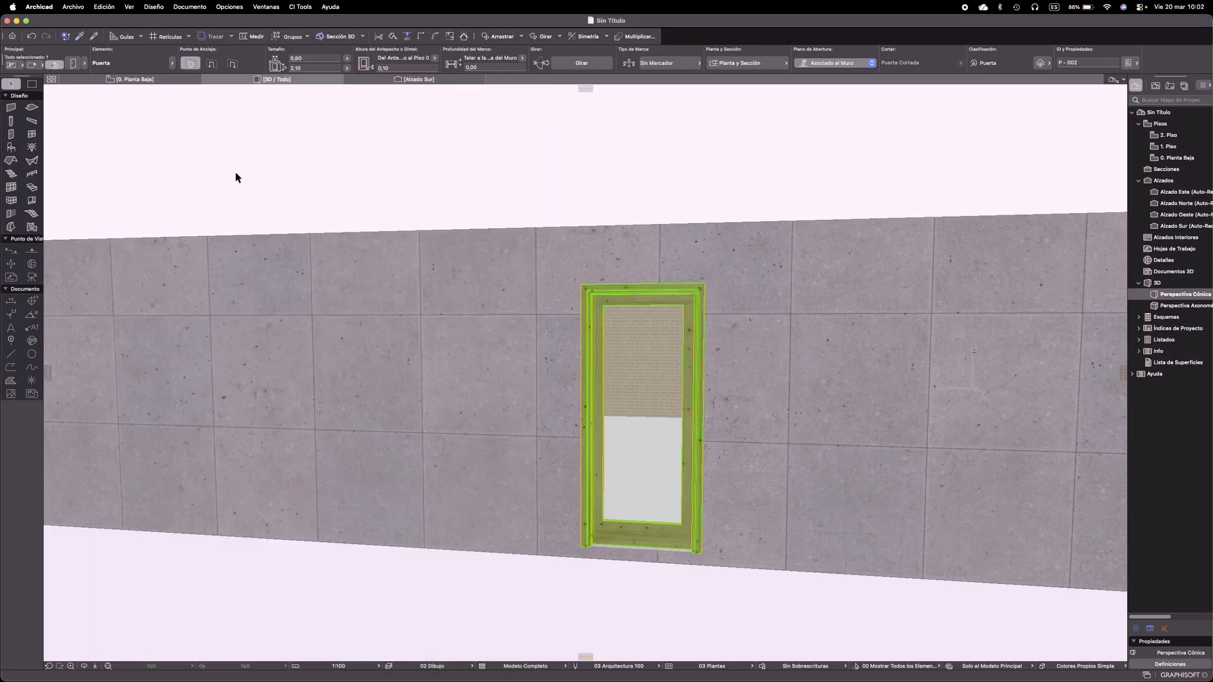
Open the selected door's settings and examine the door models in the Puertas Batientes library folder
{"action": "double_click", "coordinate": [663, 407]}
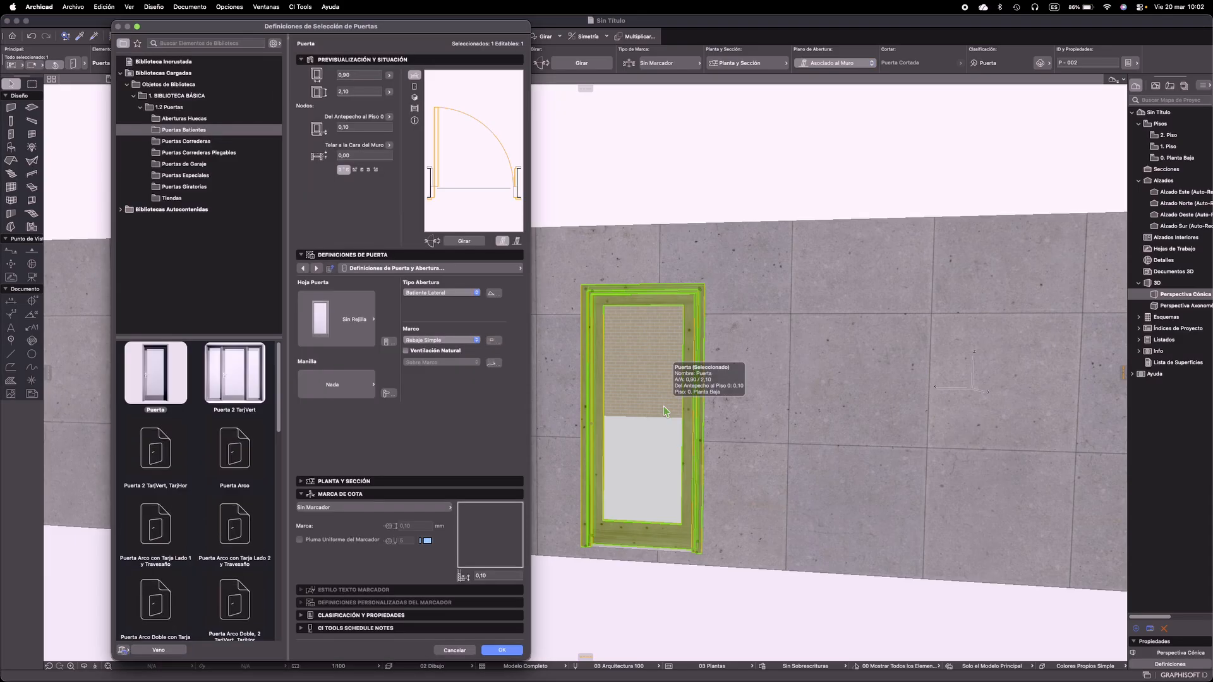
{"action": "left_click", "coordinate": [173, 132]}
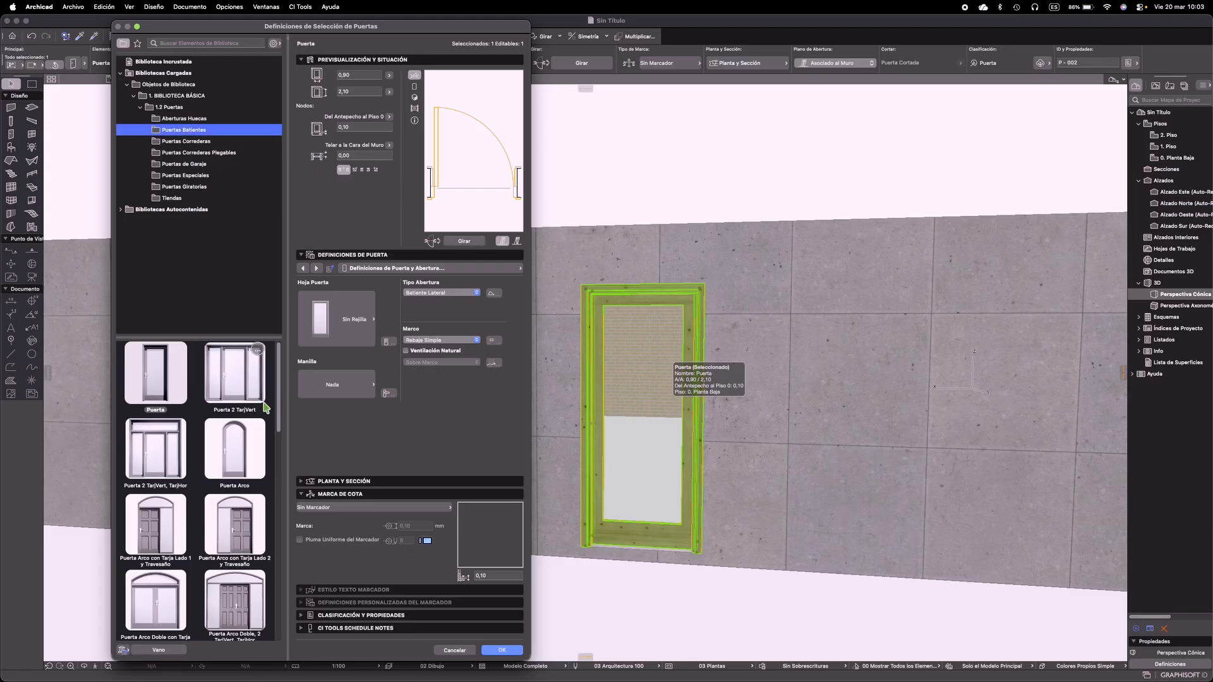
{"action": "mouse_move", "coordinate": [276, 405]}
{"action": "left_mouse_down"}
{"action": "mouse_move", "coordinate": [276, 428]}
{"action": "mouse_move", "coordinate": [276, 387]}
{"action": "left_mouse_up"}
{"action": "left_click_drag", "start_coordinate": [278, 420], "coordinate": [287, 650]}
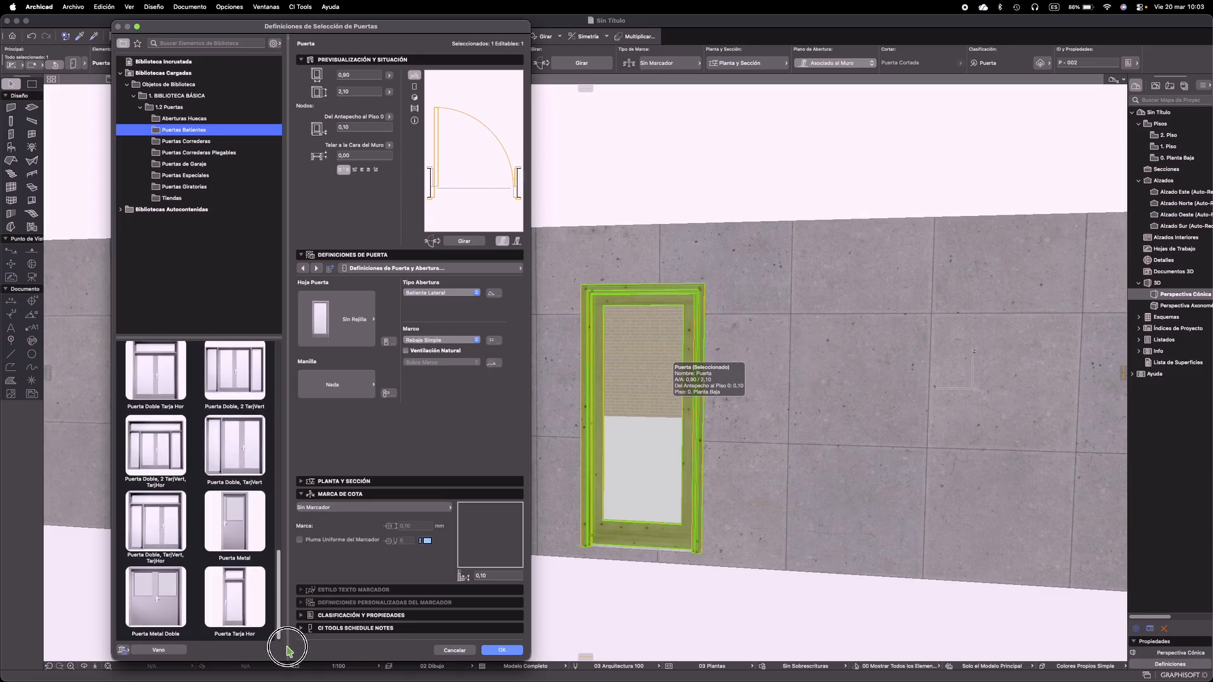
{"action": "scroll", "coordinate": [247, 436], "scroll_direction": "up", "scroll_amount": 10}
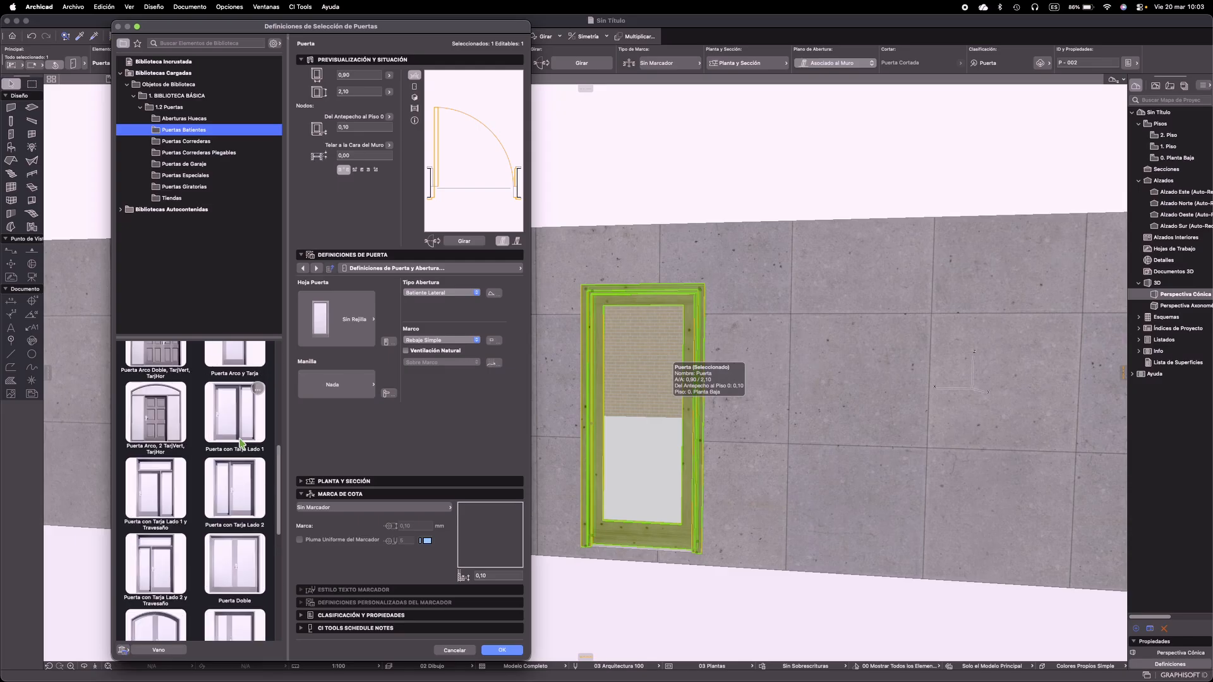
{"action": "scroll", "coordinate": [241, 444], "scroll_direction": "up", "scroll_amount": 5}
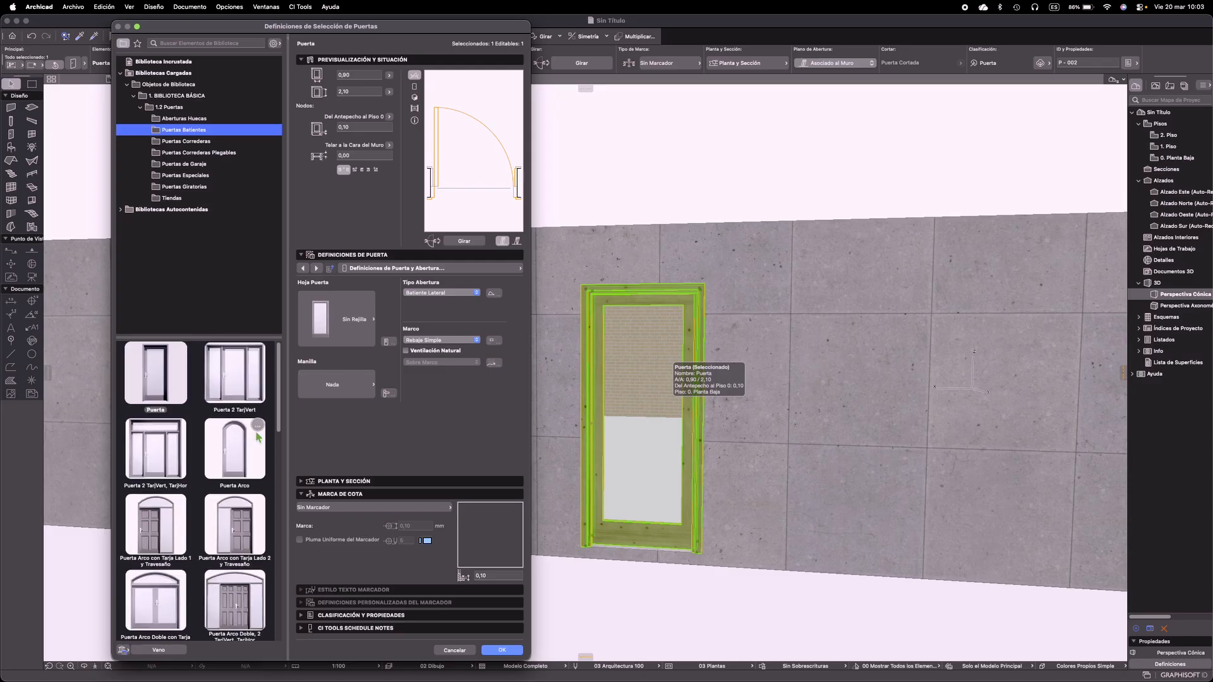
{"action": "left_click_drag", "start_coordinate": [279, 400], "coordinate": [257, 483]}
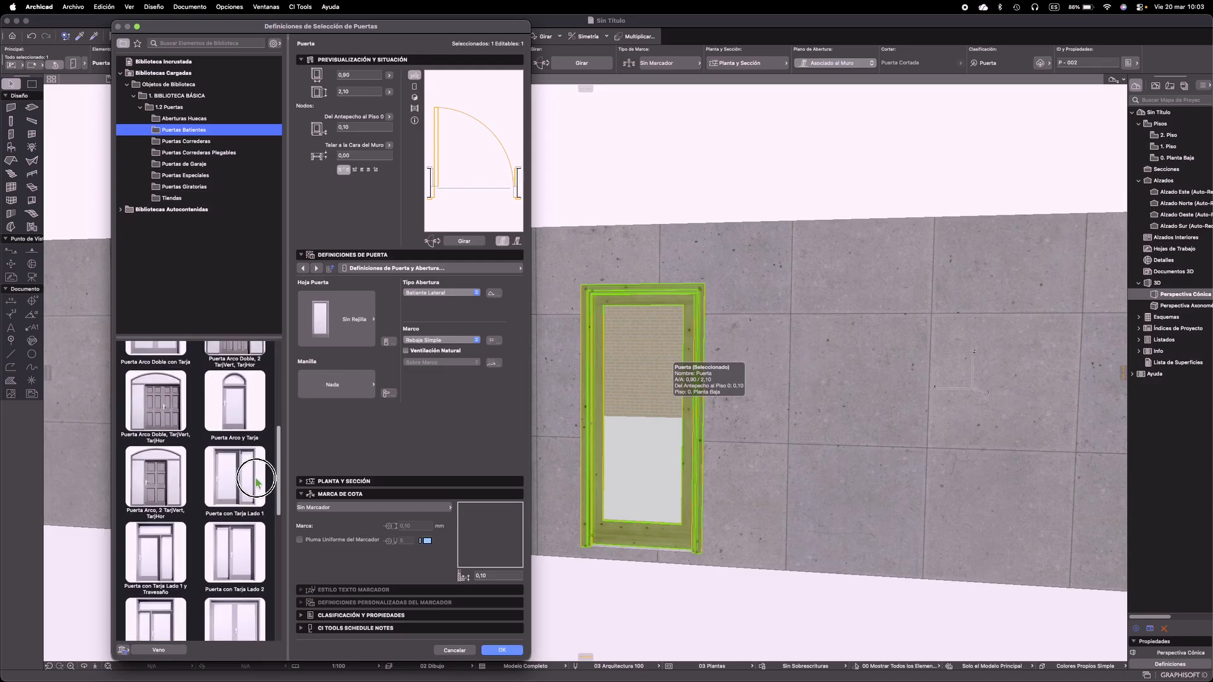
{"action": "scroll", "coordinate": [247, 480], "scroll_direction": "down", "scroll_amount": 2}
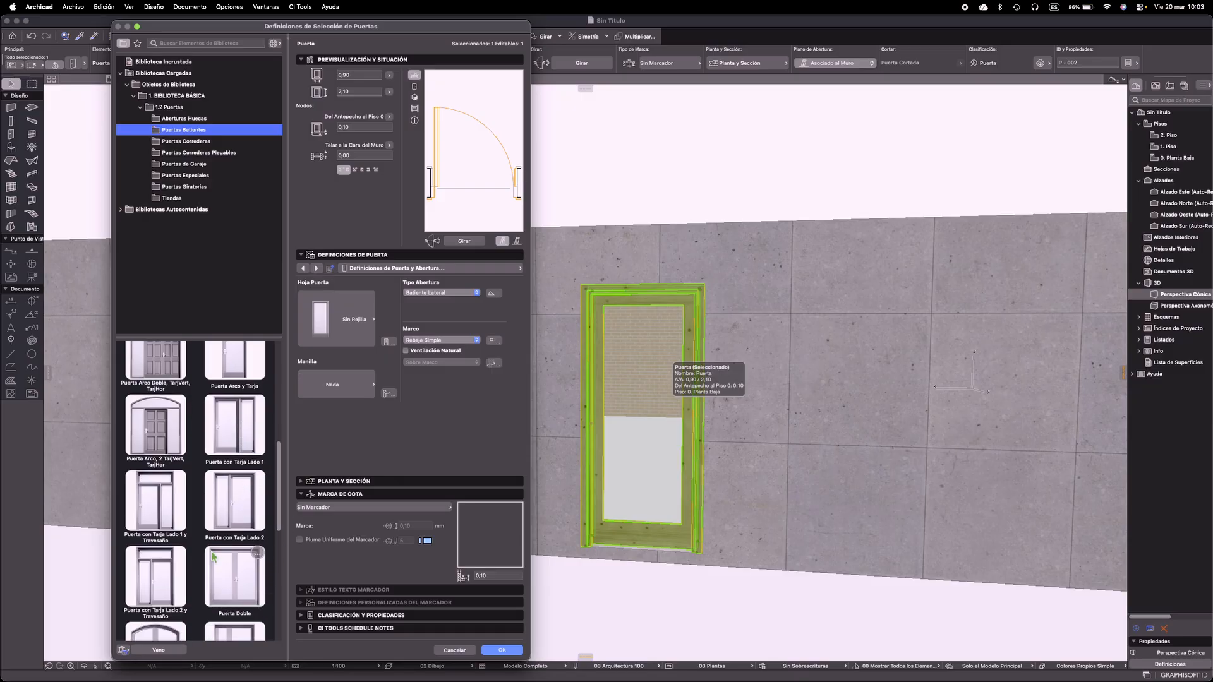
Try the Puerta con Tarja Lado 2 model, replace it with Puerta Tarja Hor, and apply the new type to the door
{"action": "left_click", "coordinate": [239, 517]}
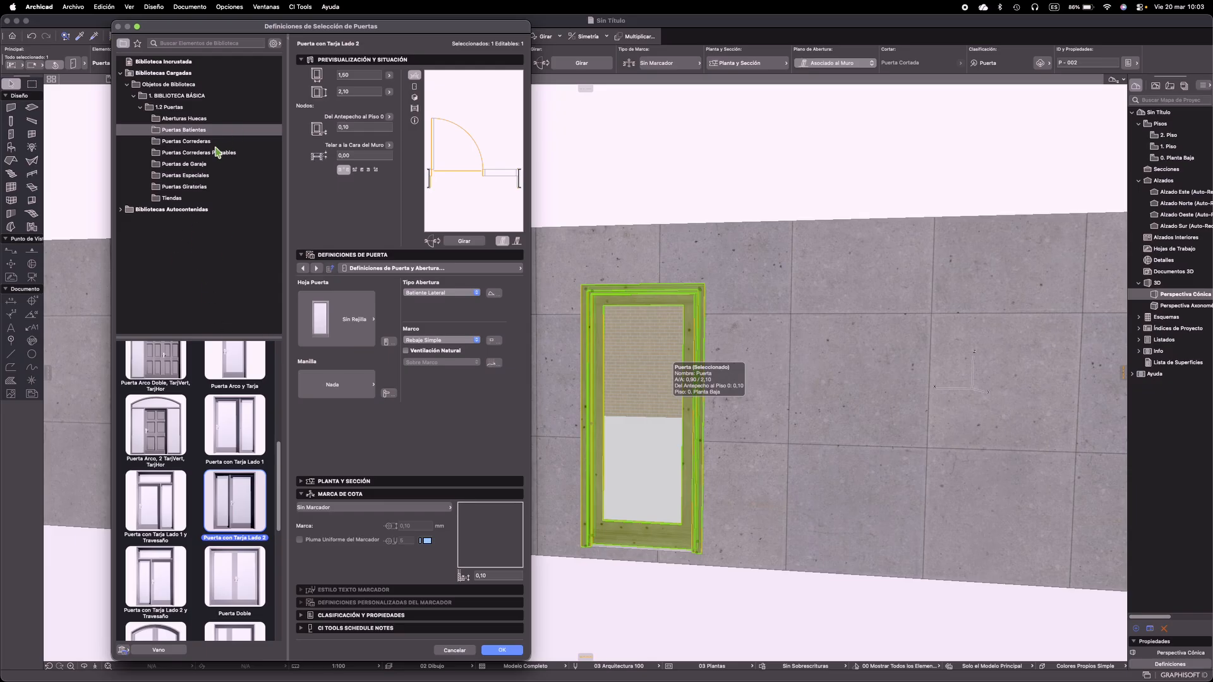
{"action": "left_click_drag", "start_coordinate": [280, 515], "coordinate": [274, 632]}
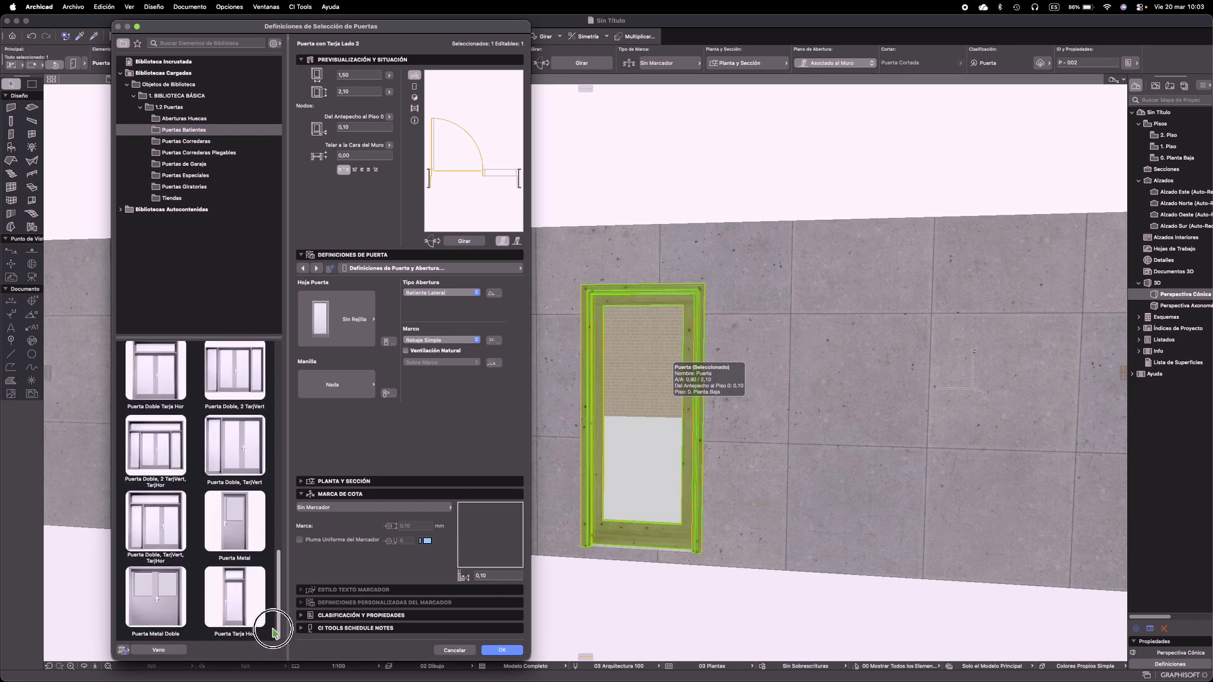
{"action": "left_click", "coordinate": [230, 592]}
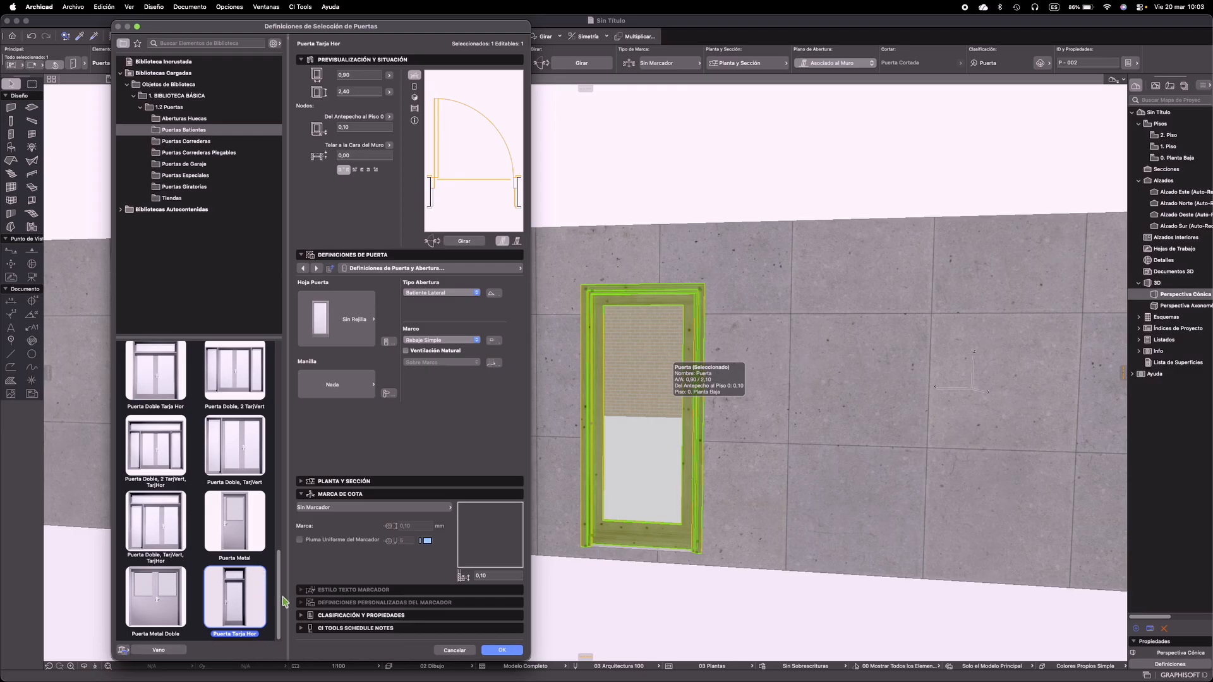
{"action": "left_click", "coordinate": [279, 602]}
{"action": "left_click", "coordinate": [494, 652]}
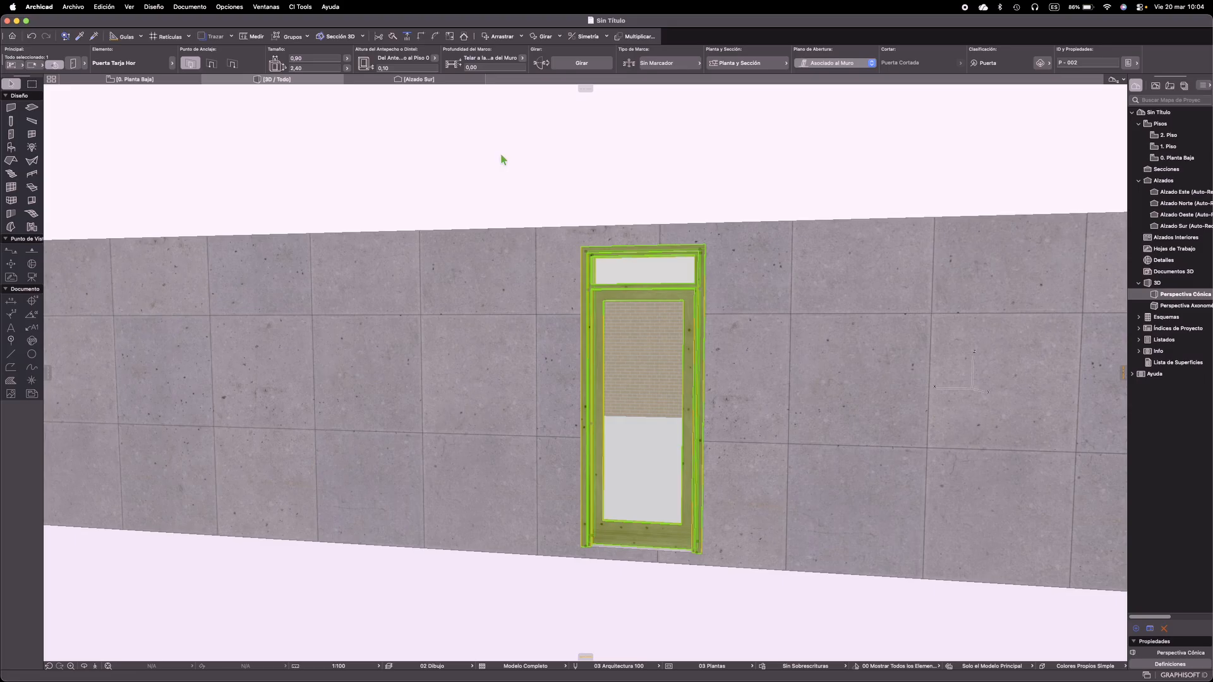
Reopen the door's settings, set its sill height relative to floor 0 to 0,00, and apply the change
{"action": "key", "text": "super+t"}
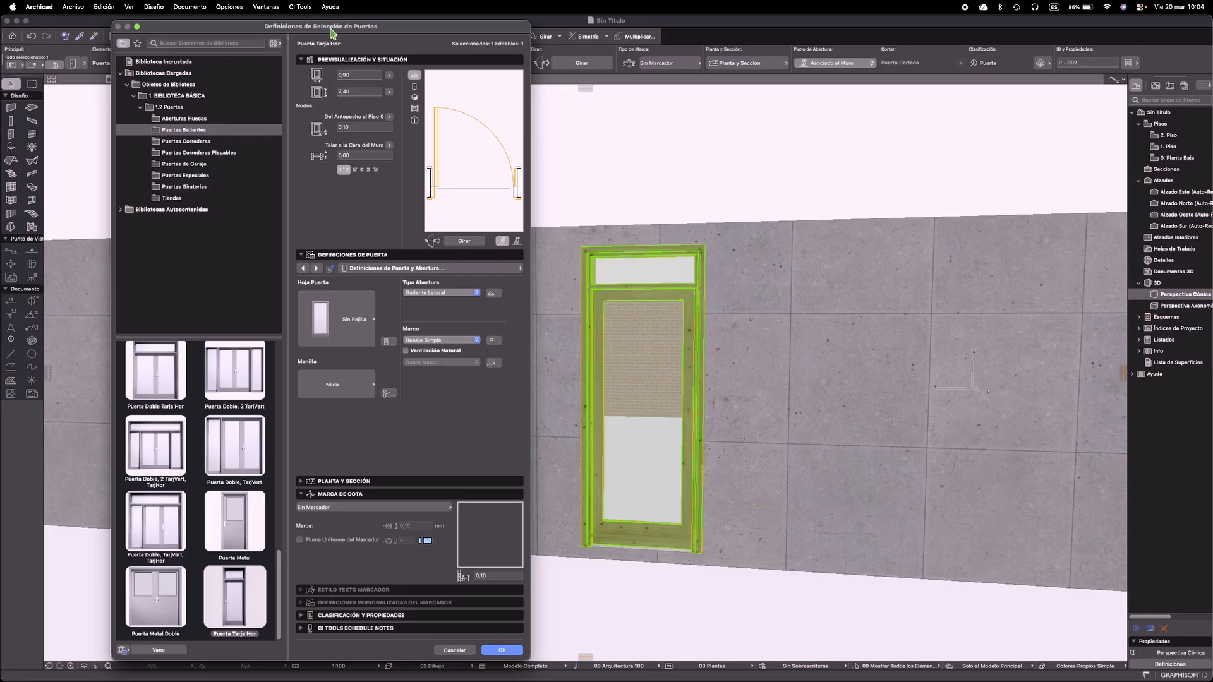
{"action": "left_click_drag", "start_coordinate": [335, 27], "coordinate": [328, 25]}
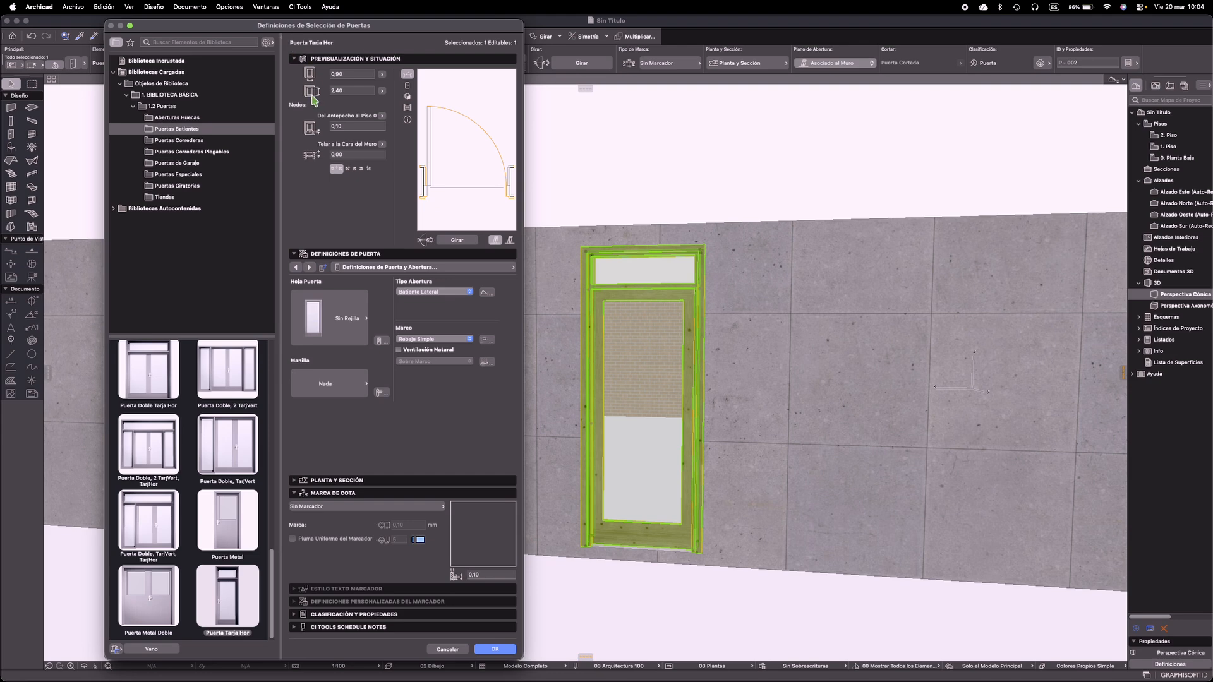
{"action": "left_click", "coordinate": [345, 74]}
{"action": "left_click_drag", "start_coordinate": [344, 74], "coordinate": [307, 74]}
{"action": "left_click", "coordinate": [314, 86]}
{"action": "left_click", "coordinate": [314, 120]}
{"action": "left_click", "coordinate": [345, 126]}
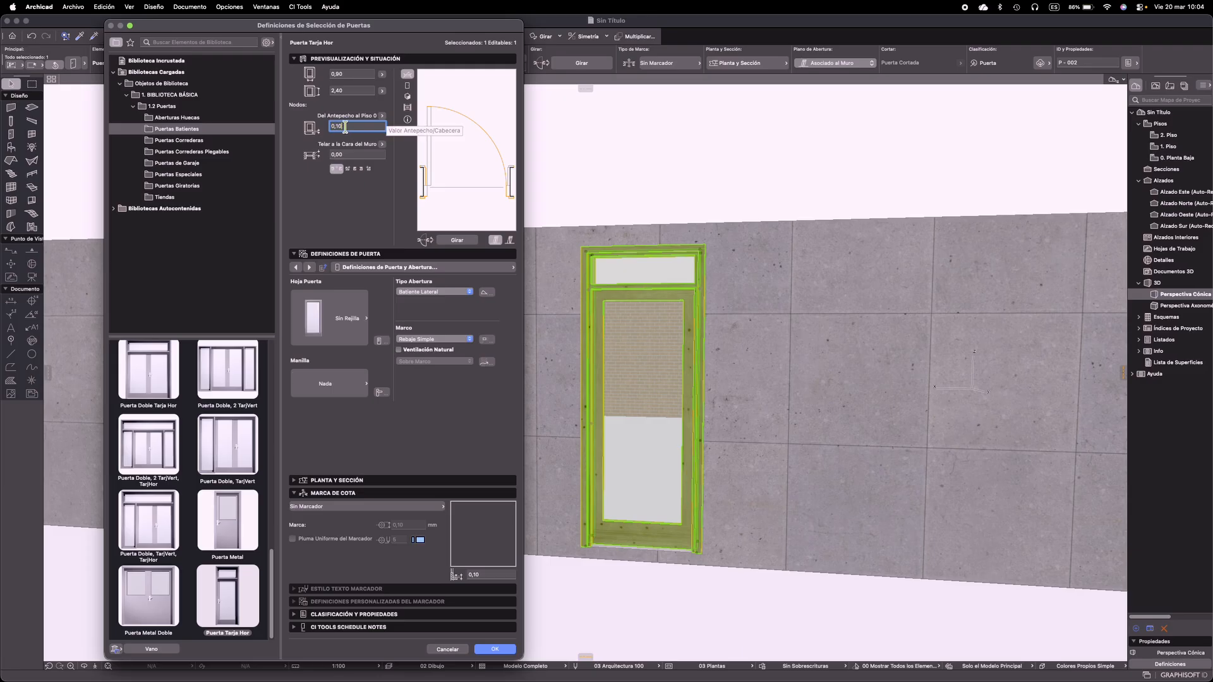
{"action": "double_click", "coordinate": [345, 126]}
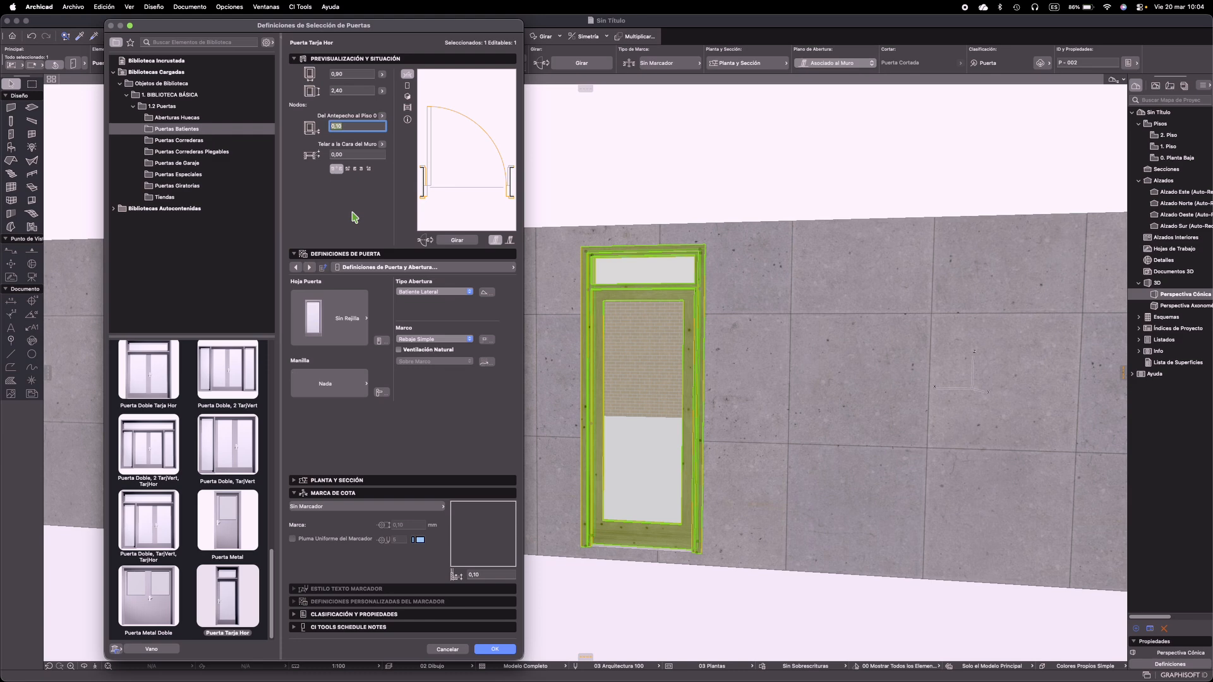
{"action": "type", "text": "0,00"}
{"action": "left_click", "coordinate": [491, 648]}
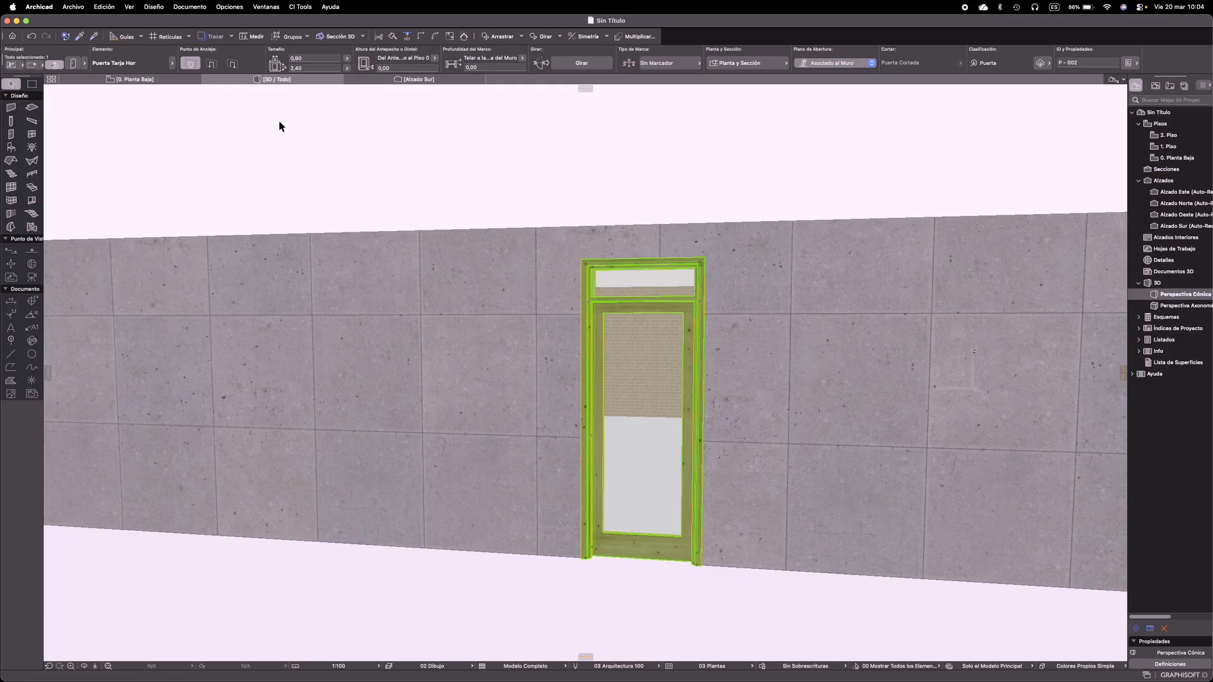
Reopen the door's settings and compare its plan, elevation, 3D, image and information previews, ending on the 3D preview
{"action": "key", "text": "super+t"}
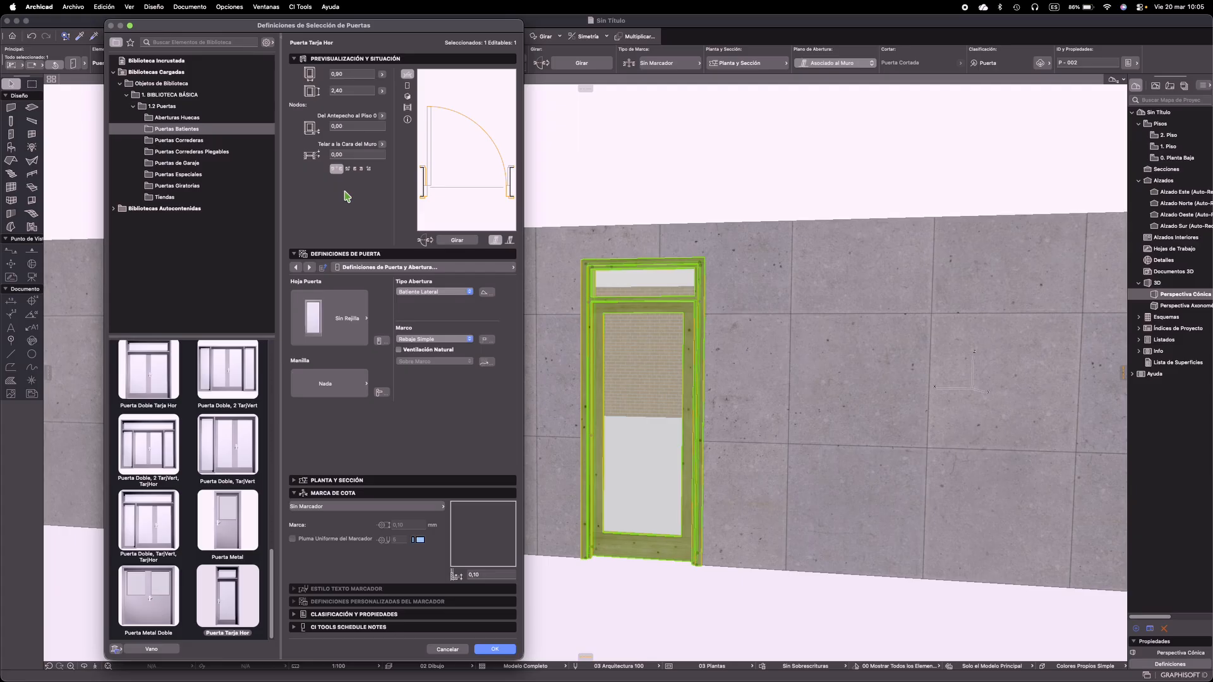
{"action": "left_click", "coordinate": [408, 86]}
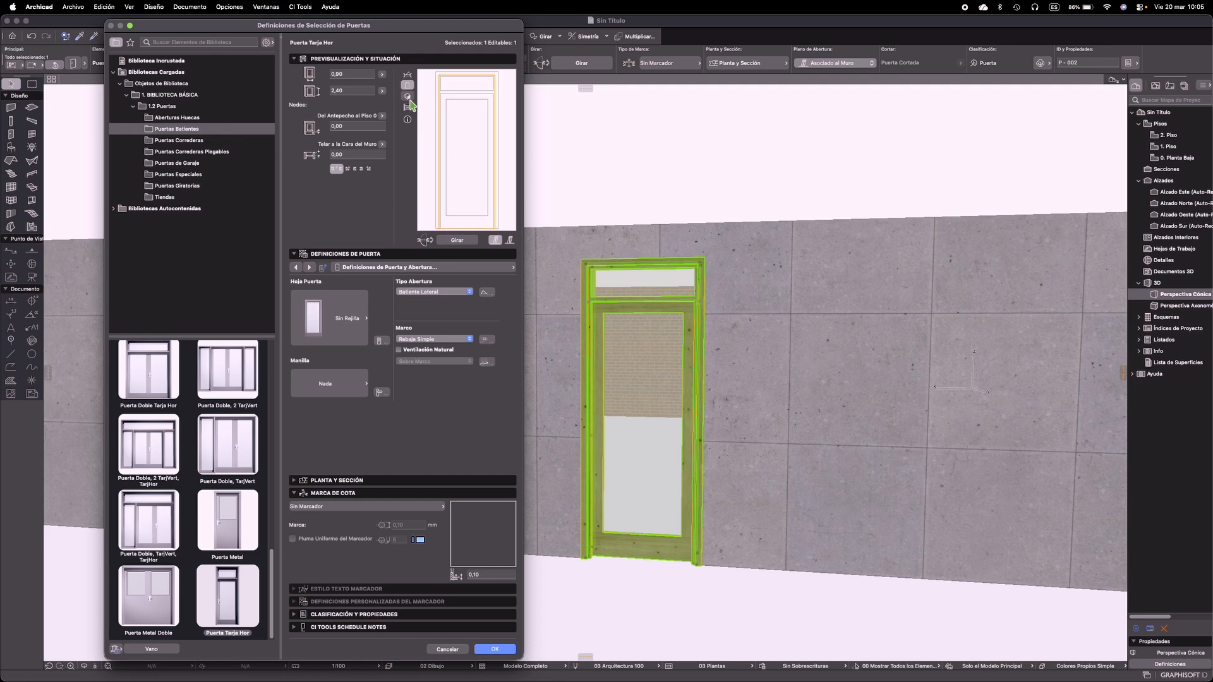
{"action": "left_click", "coordinate": [407, 96]}
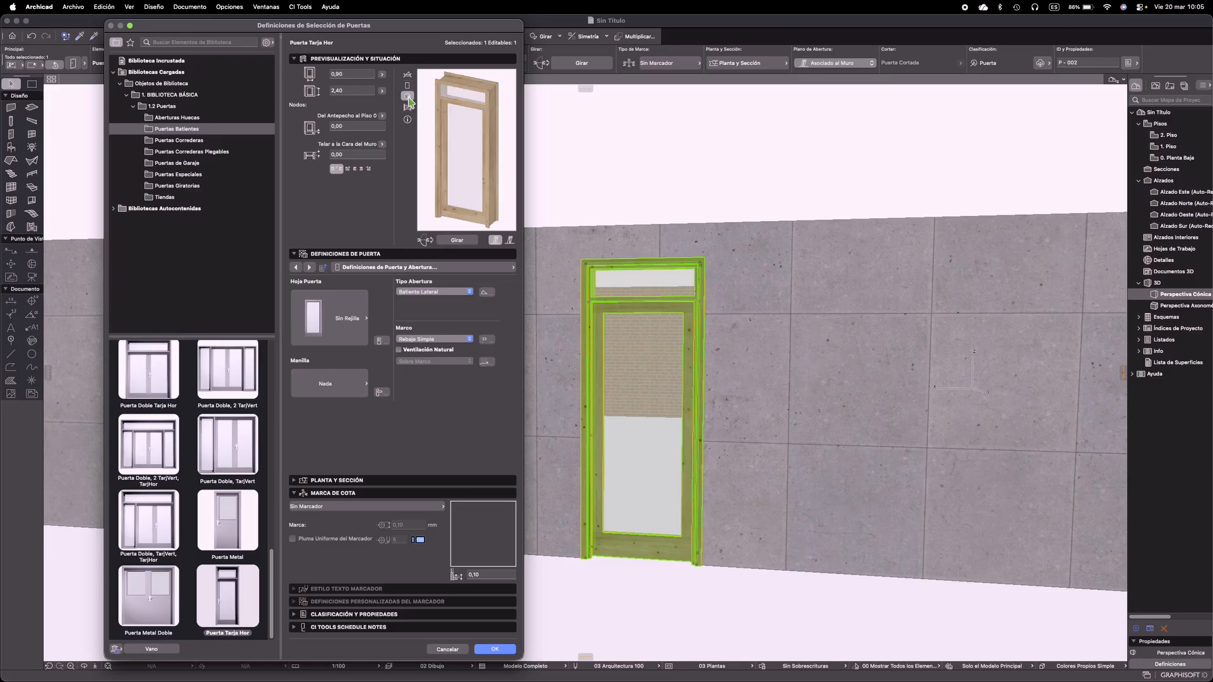
{"action": "left_click", "coordinate": [407, 107]}
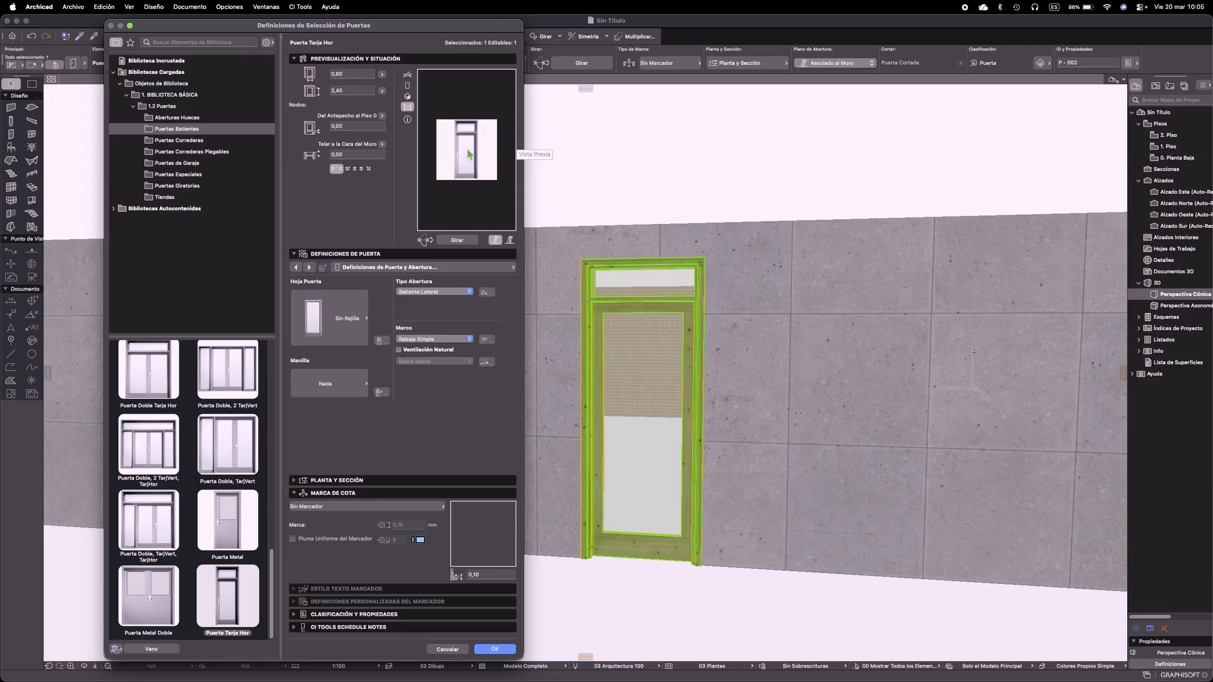
{"action": "left_click", "coordinate": [408, 119]}
{"action": "left_click", "coordinate": [407, 85]}
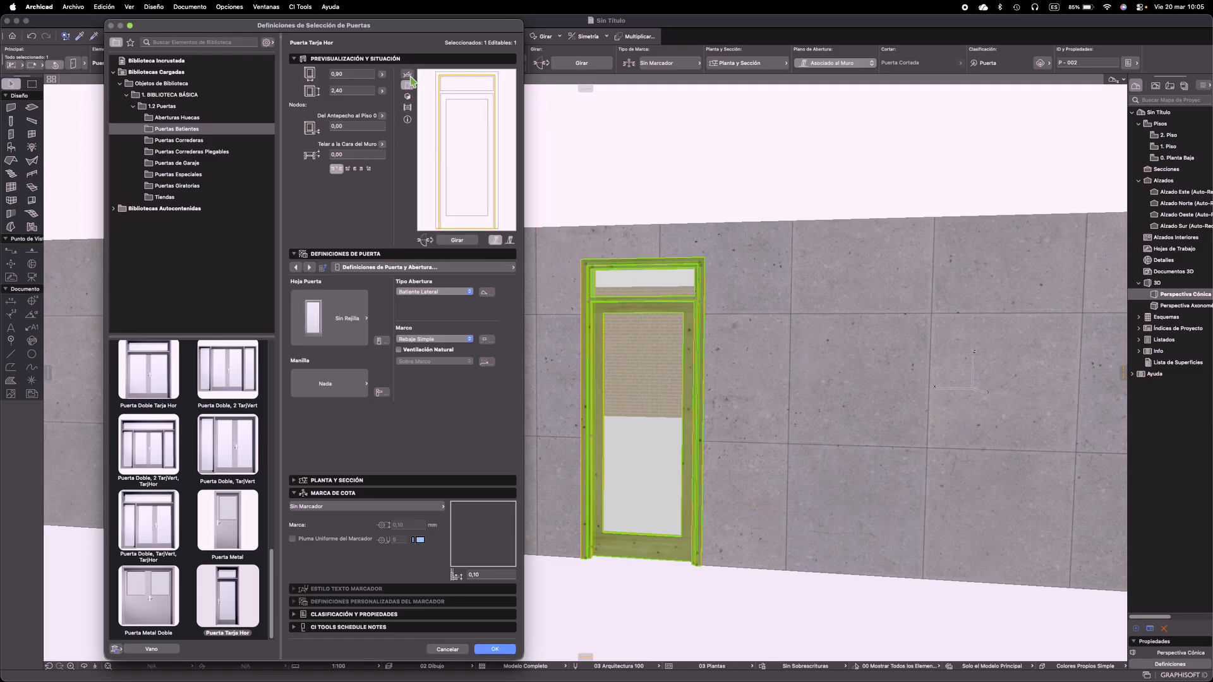
{"action": "left_click", "coordinate": [407, 73]}
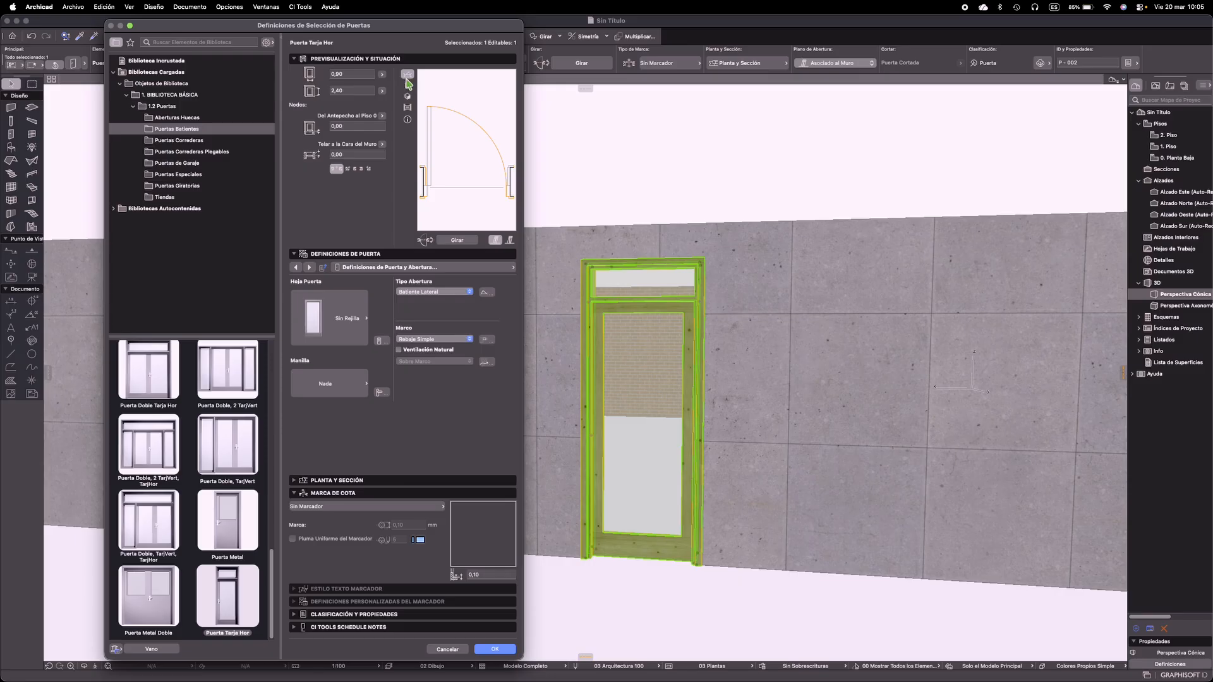
{"action": "left_click", "coordinate": [407, 86]}
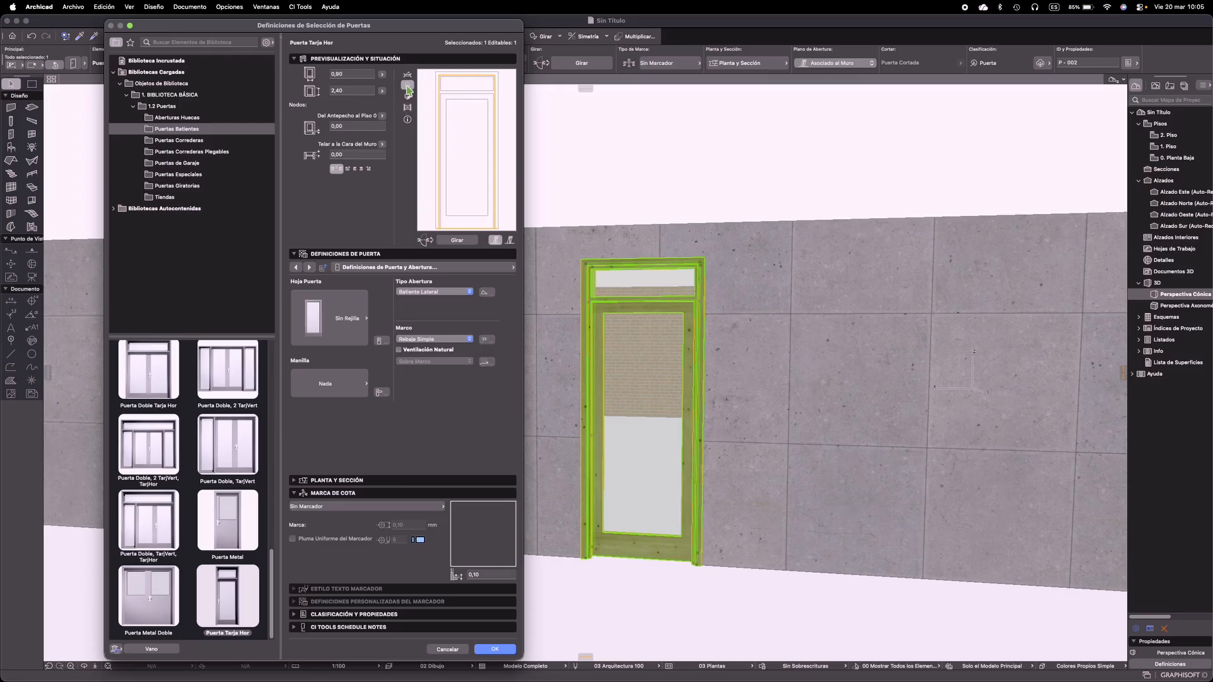
{"action": "left_click", "coordinate": [407, 98]}
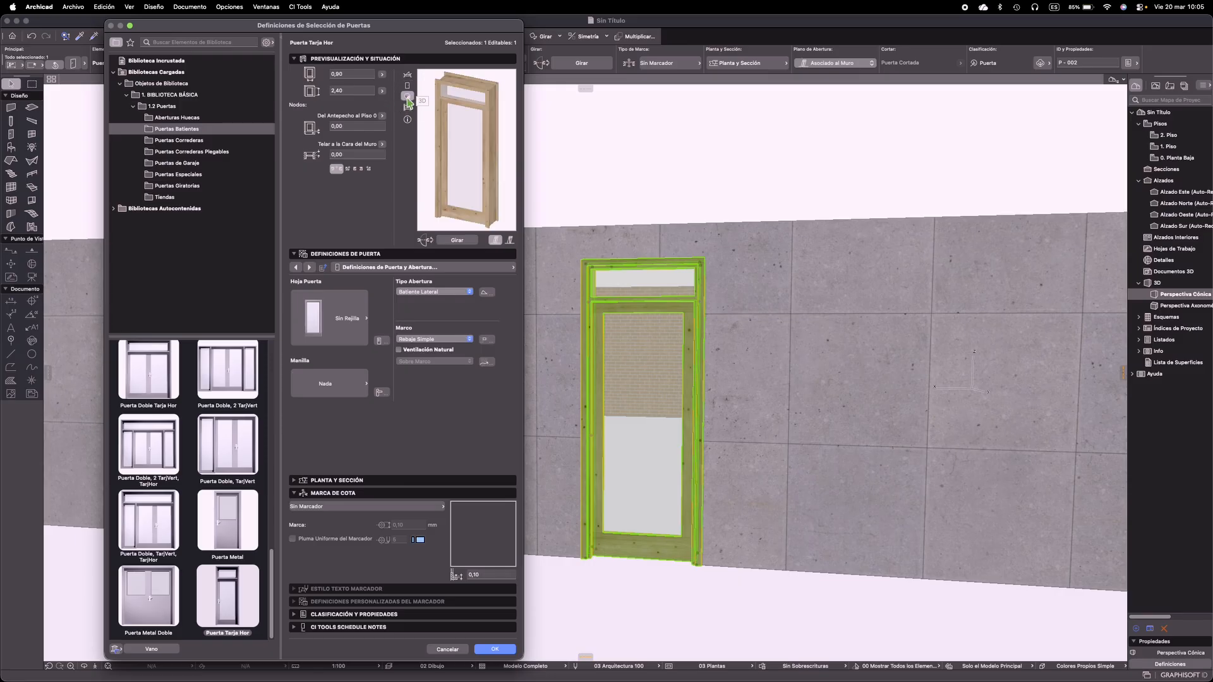
Show the Tamaños Nominales y Tolerancia page of the door definitions
{"action": "left_click", "coordinate": [323, 254]}
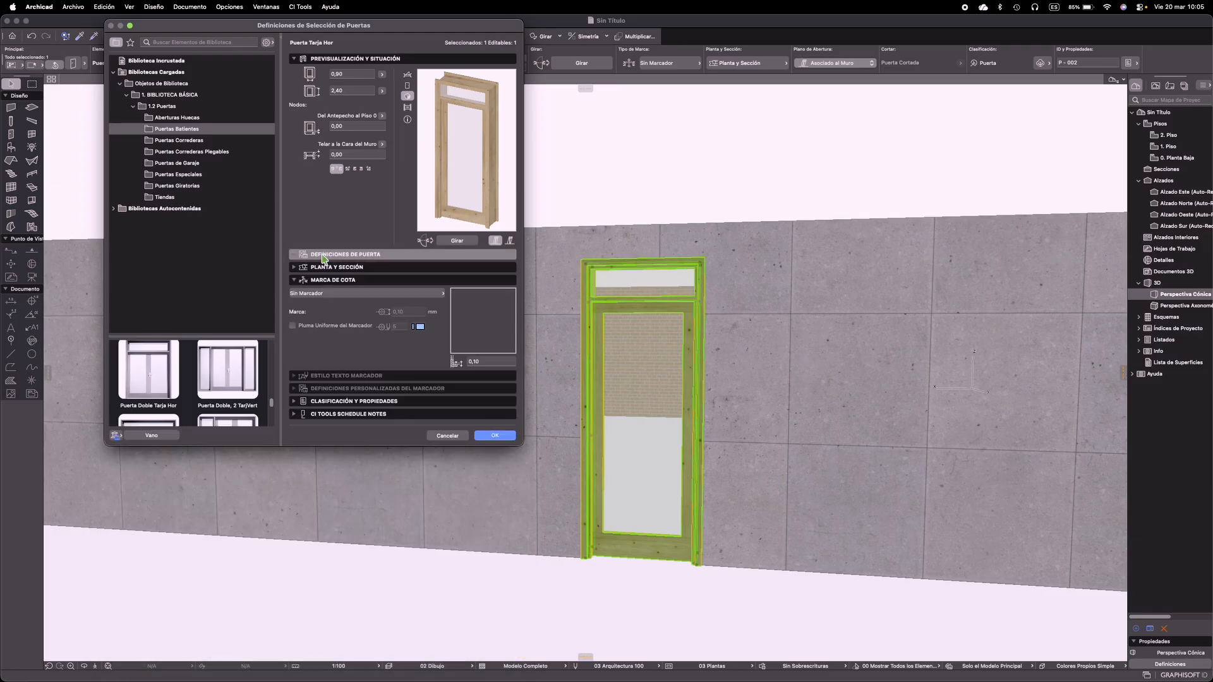
{"action": "left_click", "coordinate": [323, 255]}
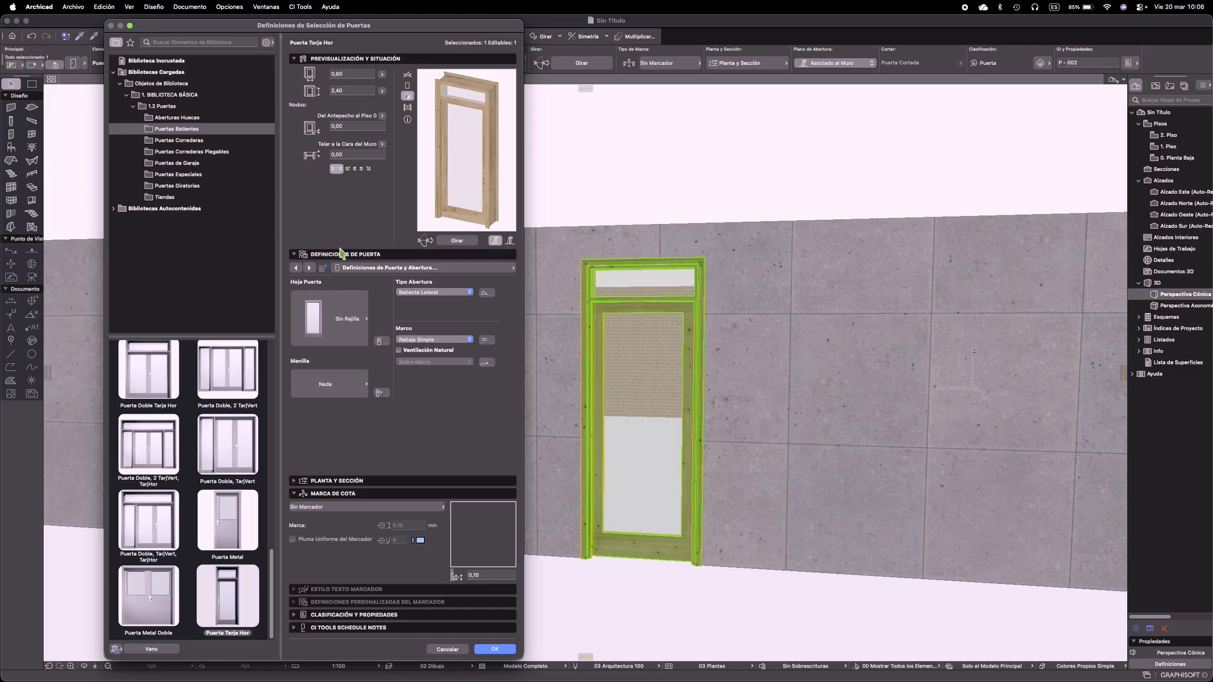
{"action": "left_click", "coordinate": [360, 269]}
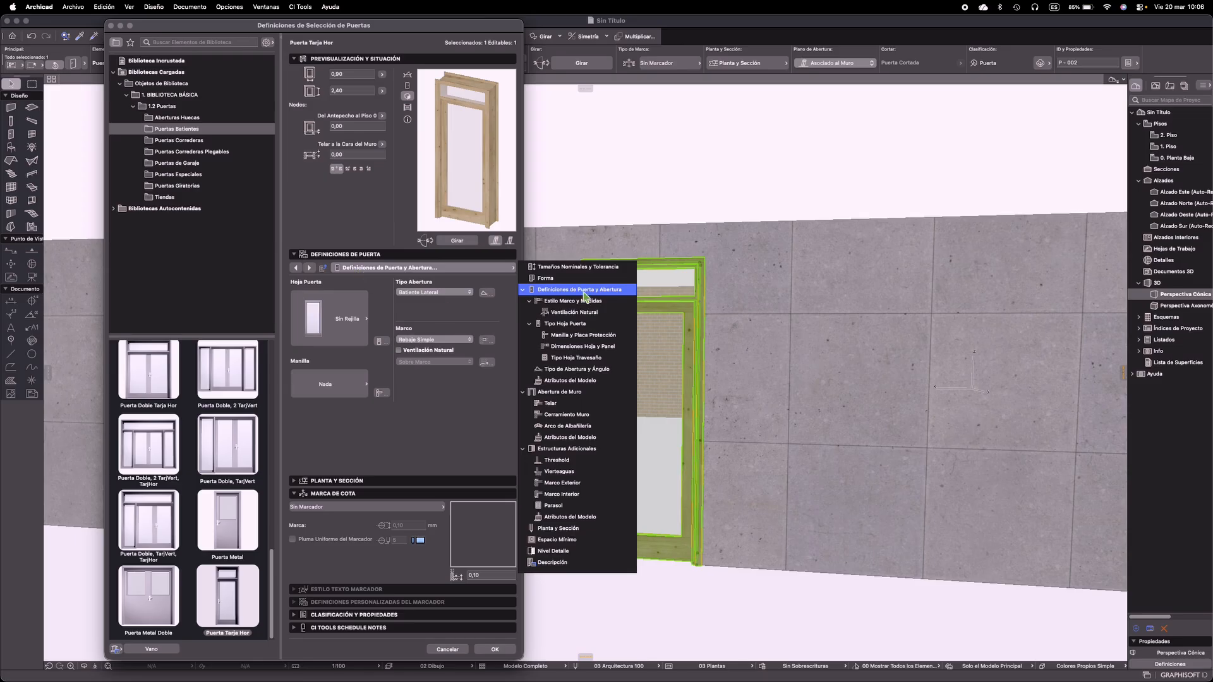
{"action": "left_click", "coordinate": [572, 268]}
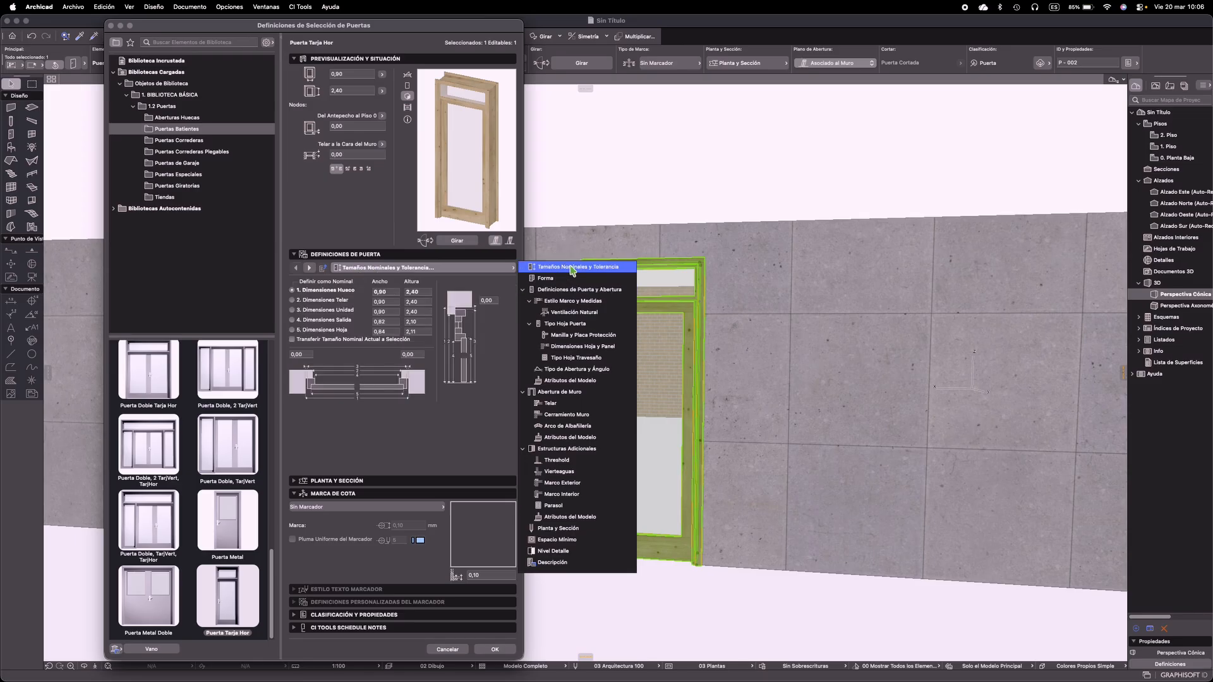
{"action": "left_click", "coordinate": [464, 269]}
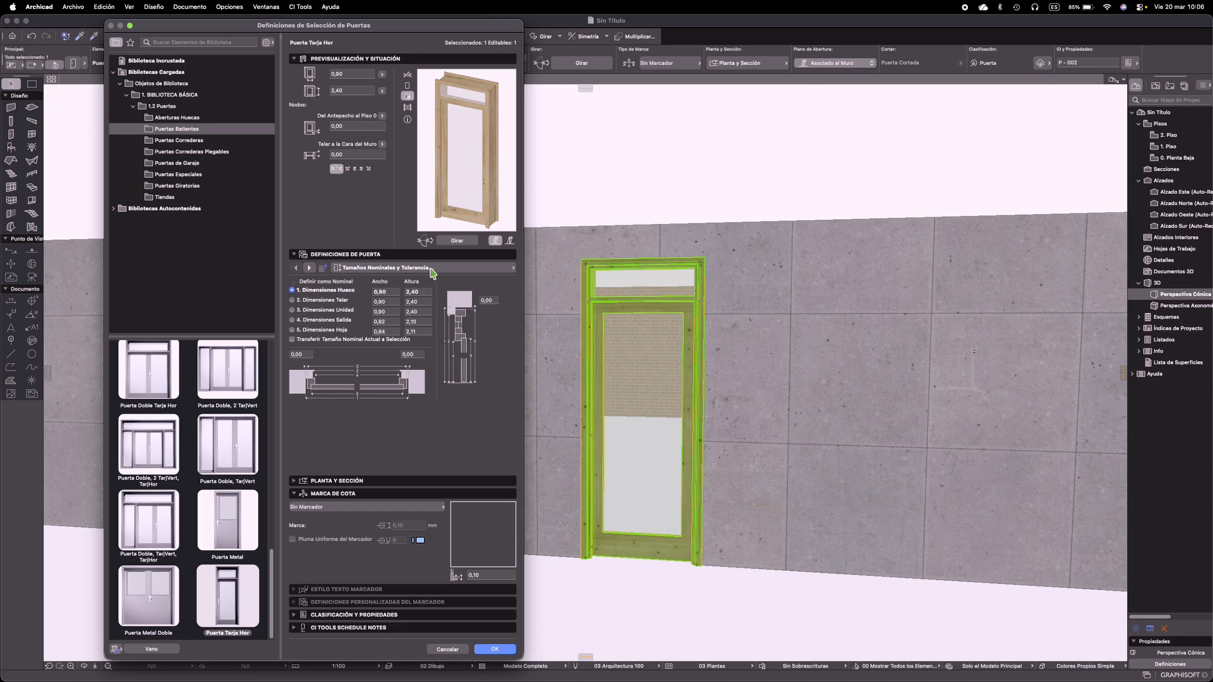
Define the door's nominal size by its leaf dimensions (5. Dimensiones Hoja) instead of the opening dimensions
{"action": "left_click", "coordinate": [348, 73]}
{"action": "left_click", "coordinate": [347, 90]}
{"action": "left_click", "coordinate": [292, 330]}
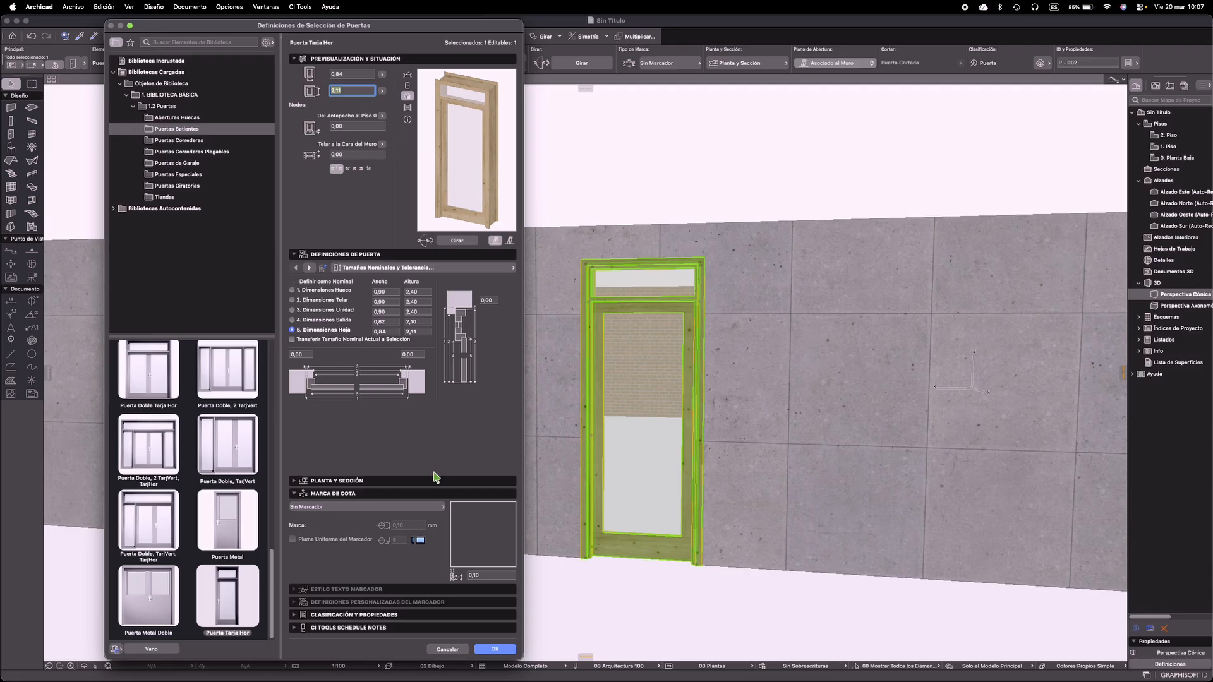
{"action": "left_click", "coordinate": [384, 331]}
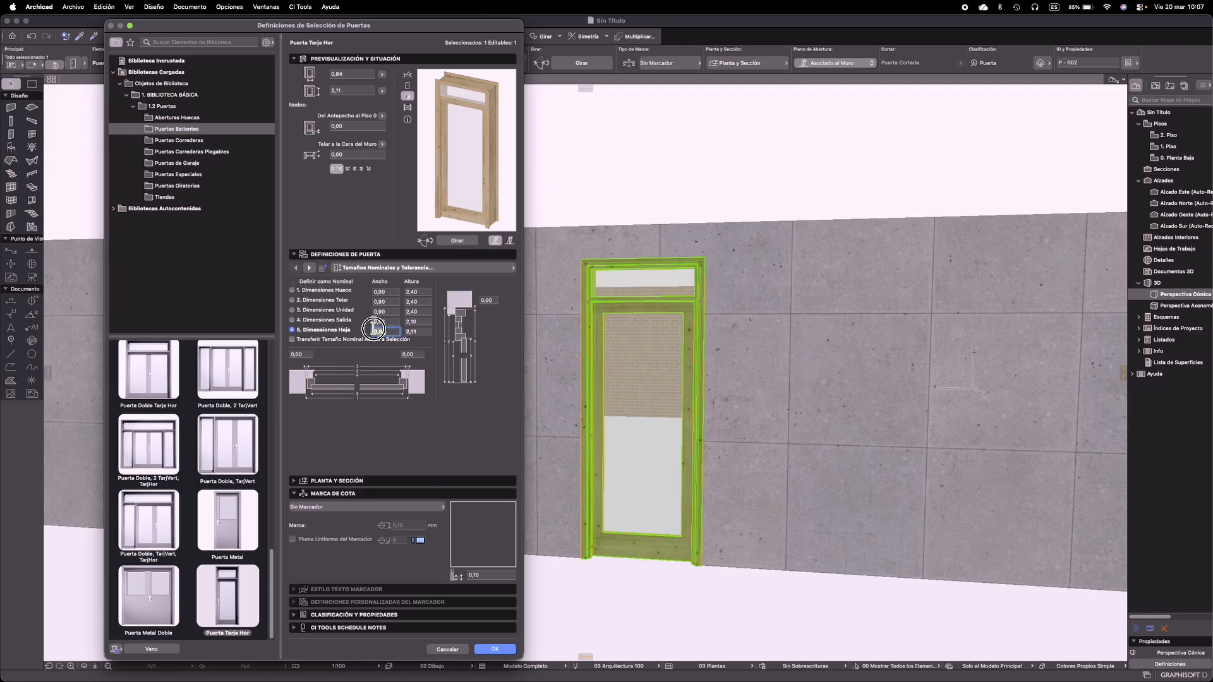
{"action": "left_click", "coordinate": [418, 331]}
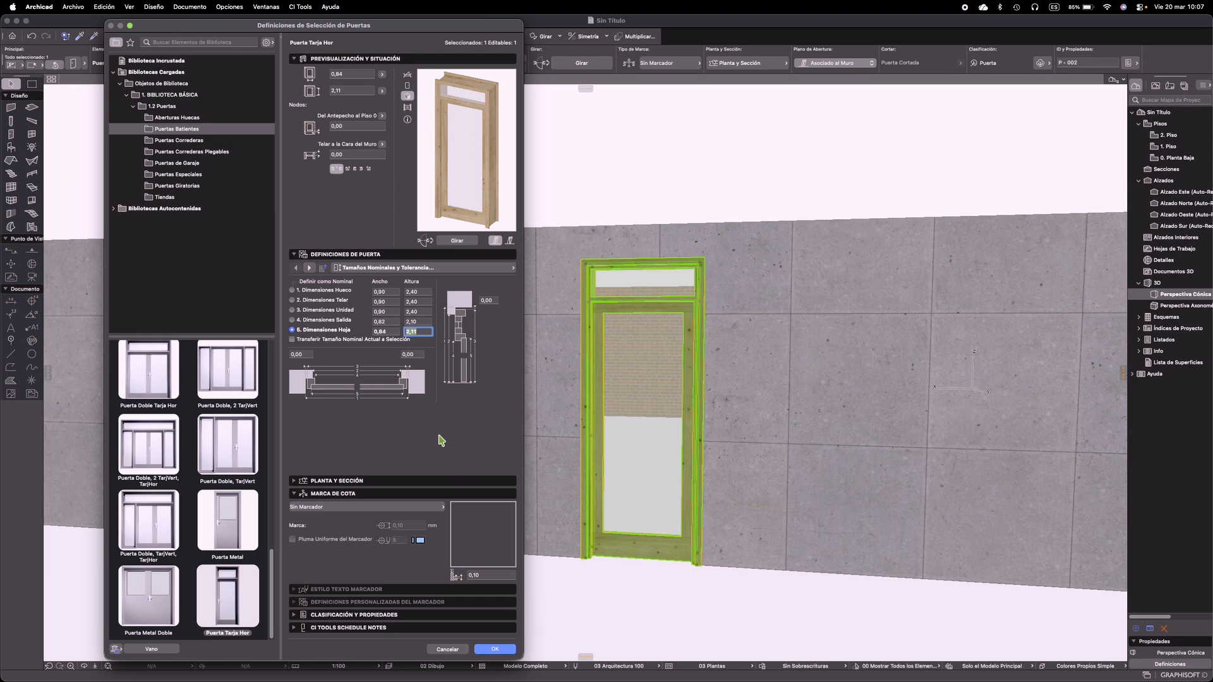
{"action": "left_click", "coordinate": [308, 291]}
{"action": "left_click", "coordinate": [293, 330]}
Set the door leaf's width to 0,85 and height to 2,10, and apply the settings
{"action": "left_click", "coordinate": [389, 330]}
{"action": "type", "text": "085"}
{"action": "key", "text": "Return"}
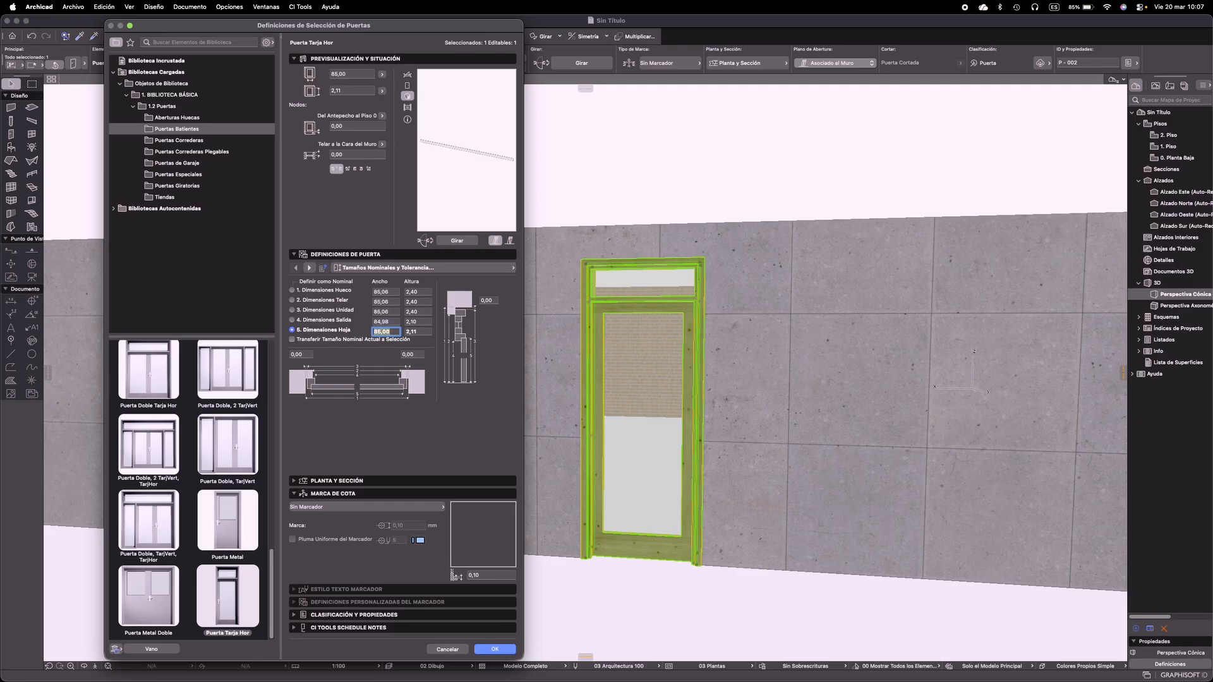
{"action": "type", "text": "0,85"}
{"action": "key", "text": "Tab"}
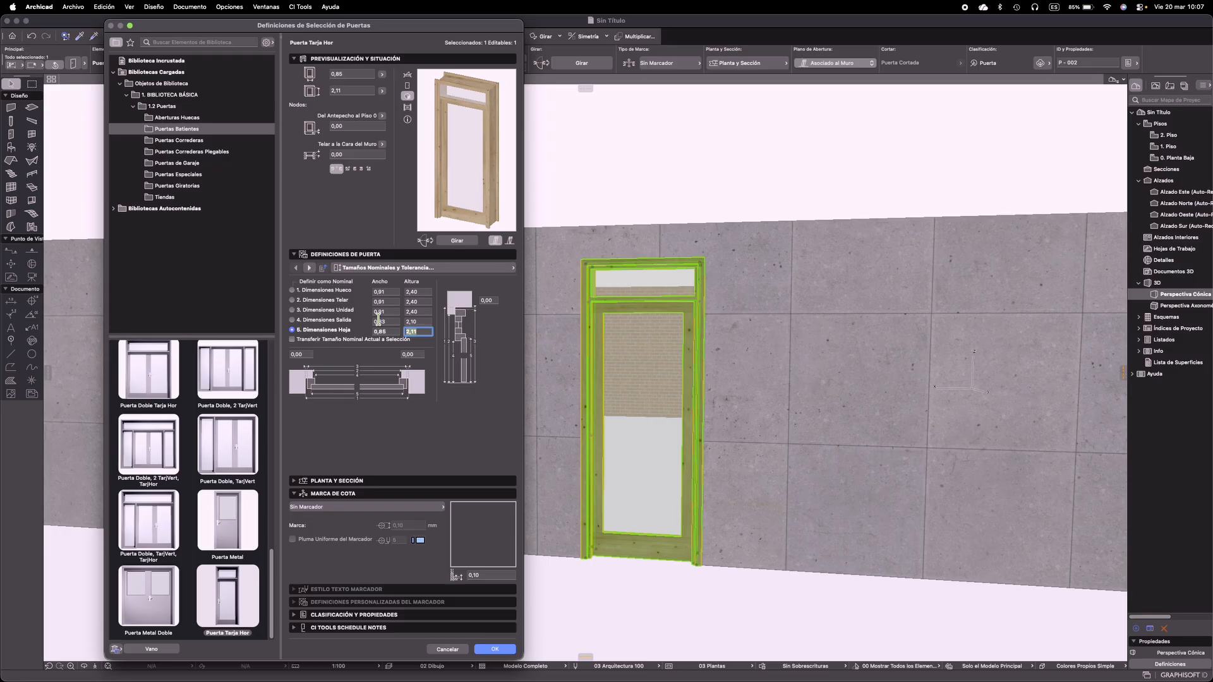
{"action": "type", "text": "2,10"}
{"action": "key", "text": "Return"}
{"action": "left_click", "coordinate": [494, 649]}
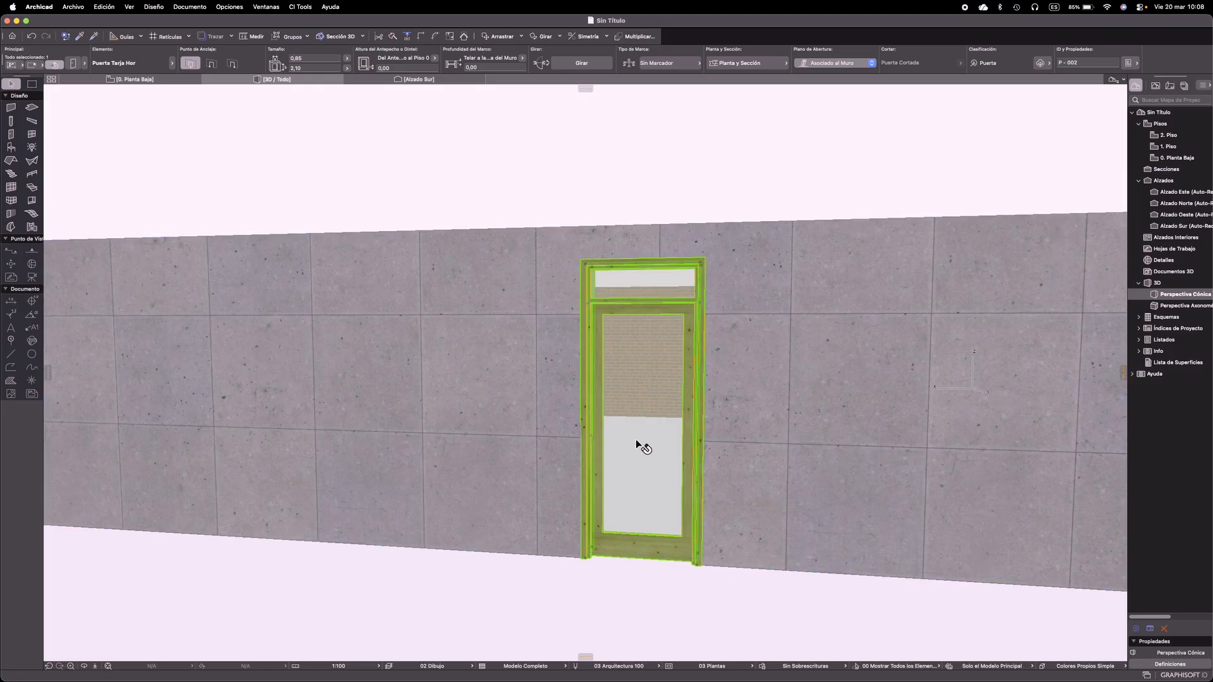
Reopen the door's settings and set the height of its upper panel to 0,45 on the Forma page
{"action": "mouse_move", "coordinate": [499, 372]}
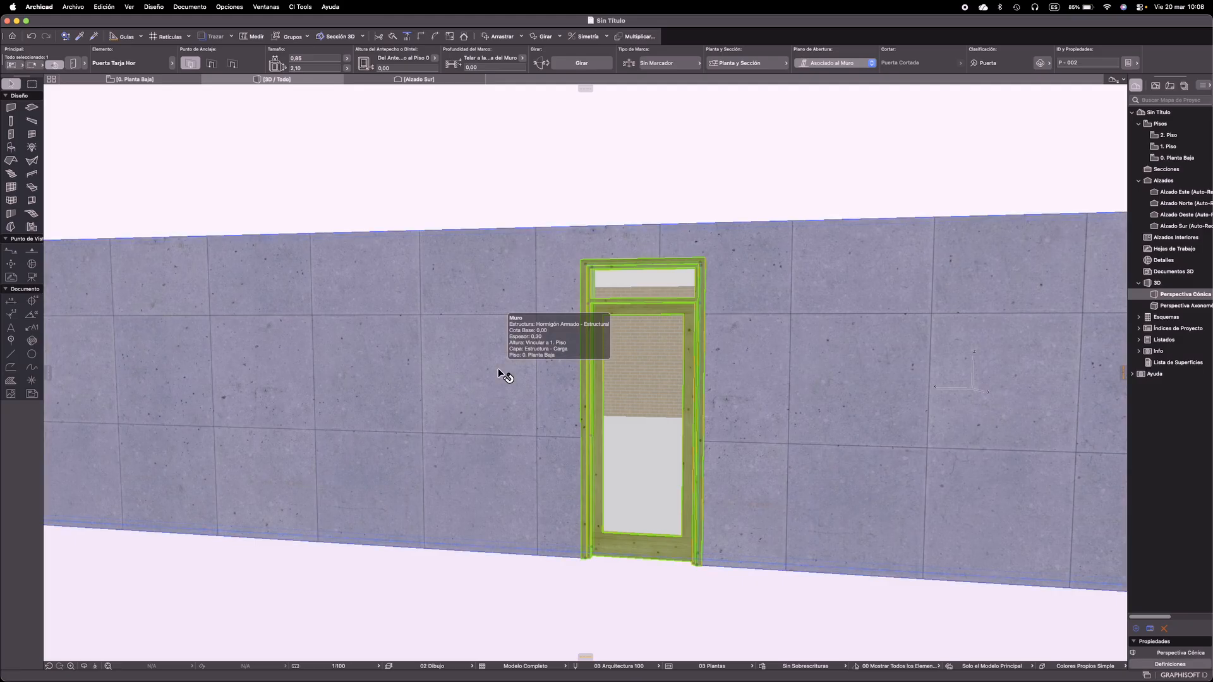
{"action": "key", "text": "super+t"}
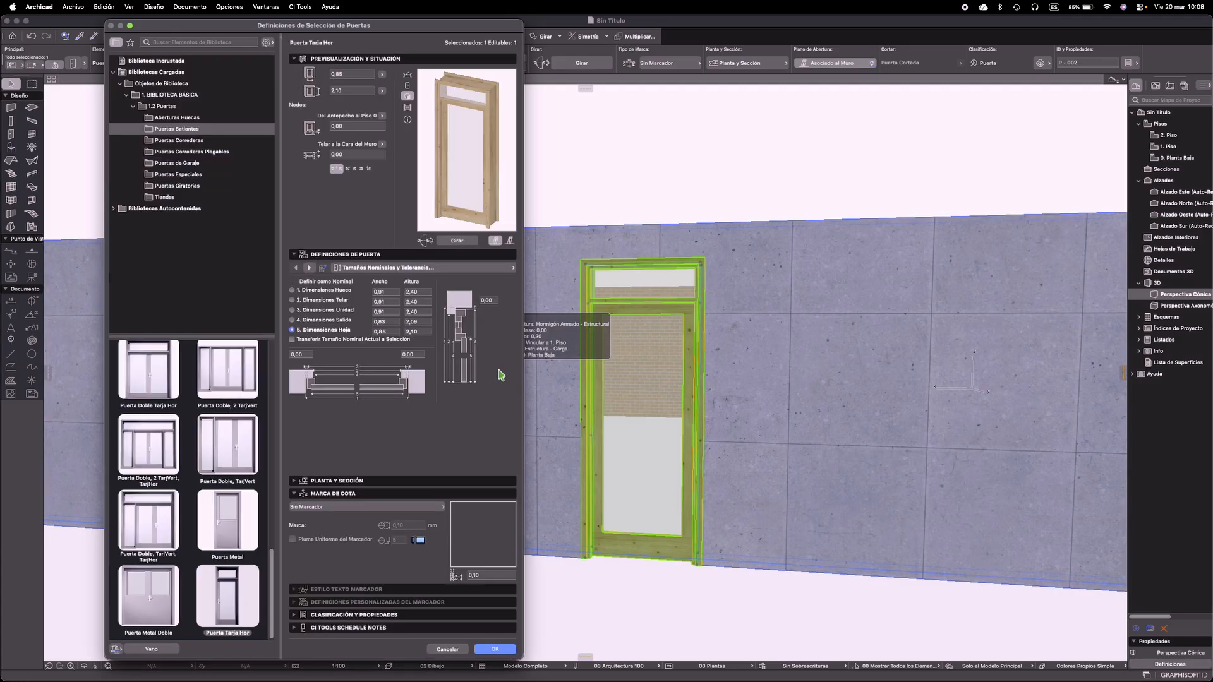
{"action": "left_click", "coordinate": [400, 267]}
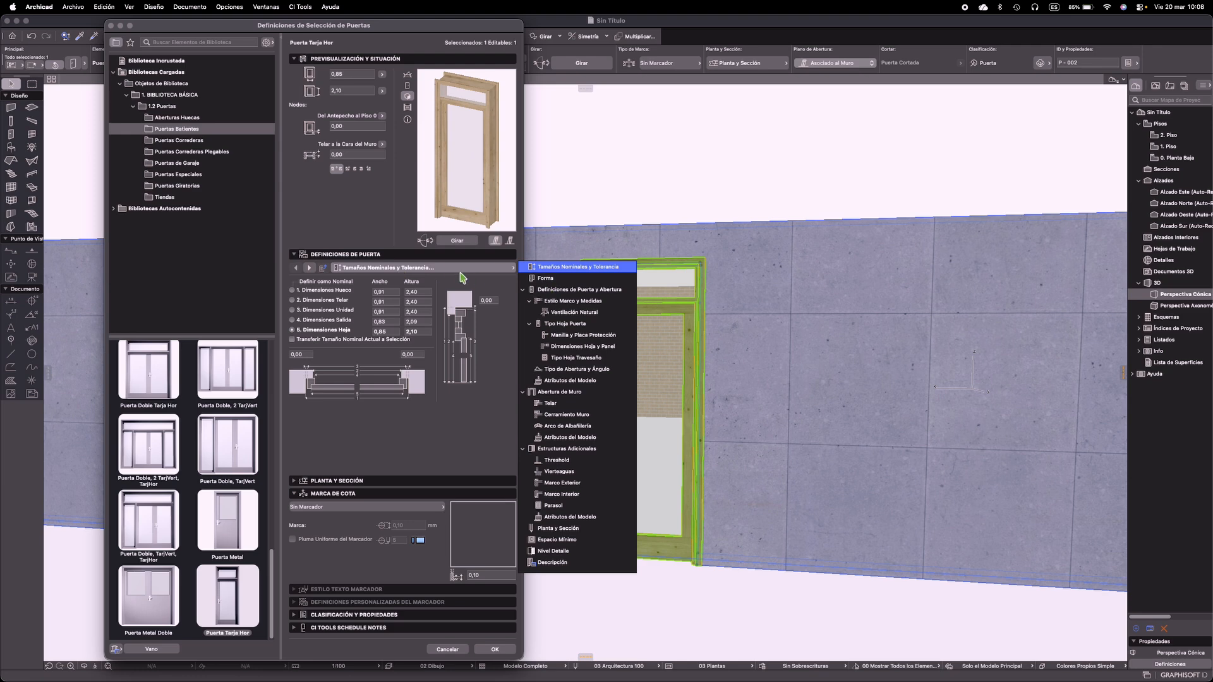
{"action": "left_click", "coordinate": [335, 228]}
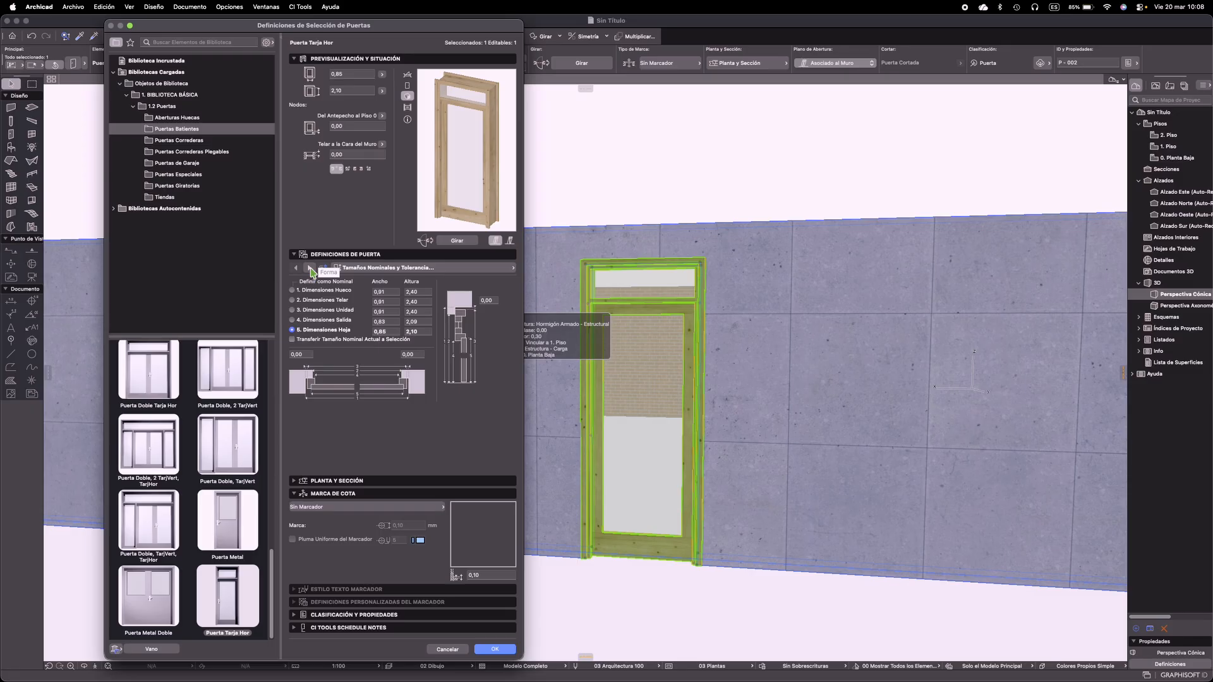
{"action": "left_click", "coordinate": [311, 268]}
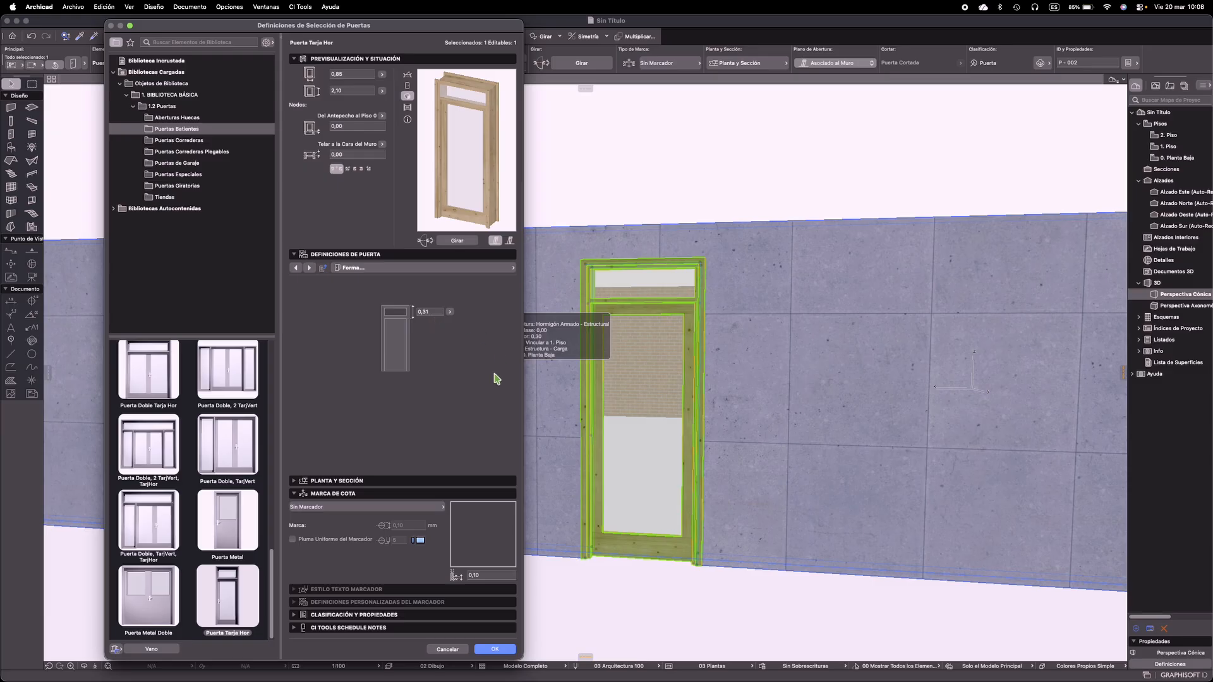
{"action": "left_click", "coordinate": [431, 311]}
{"action": "type", "text": "0,45"}
{"action": "key", "text": "Return"}
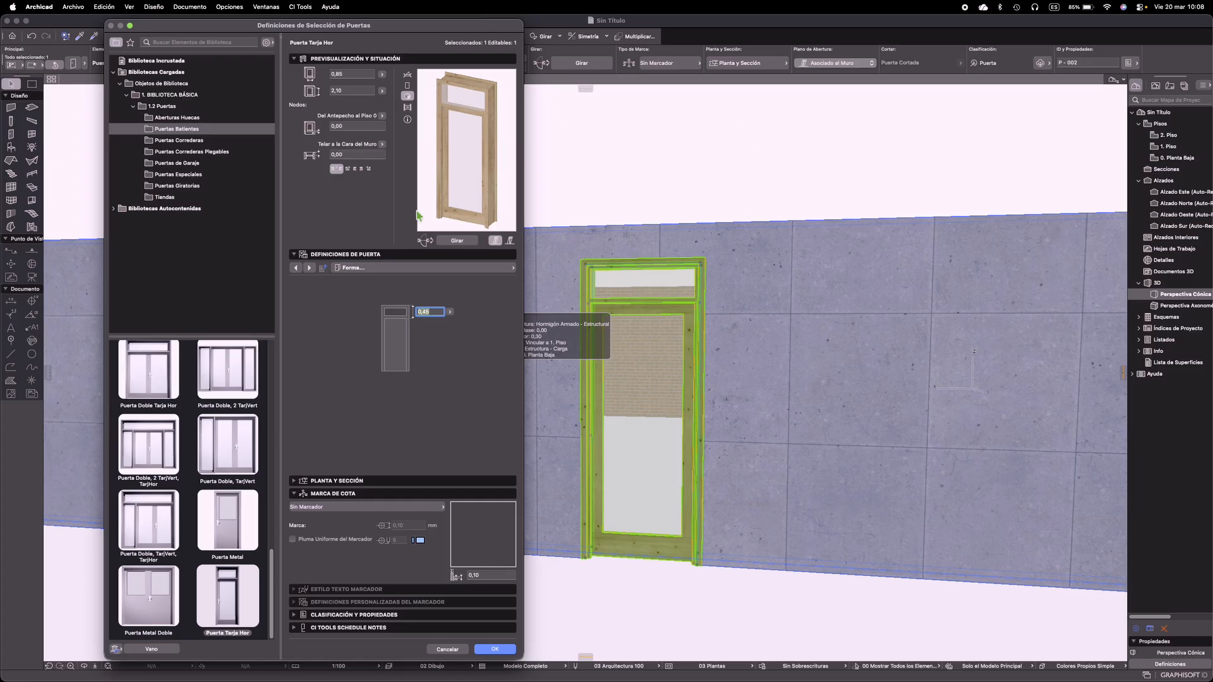
Check the door's nominal dimensions under Tamaños Nominales y Tolerancia, and apply the door settings
{"action": "left_click", "coordinate": [395, 268]}
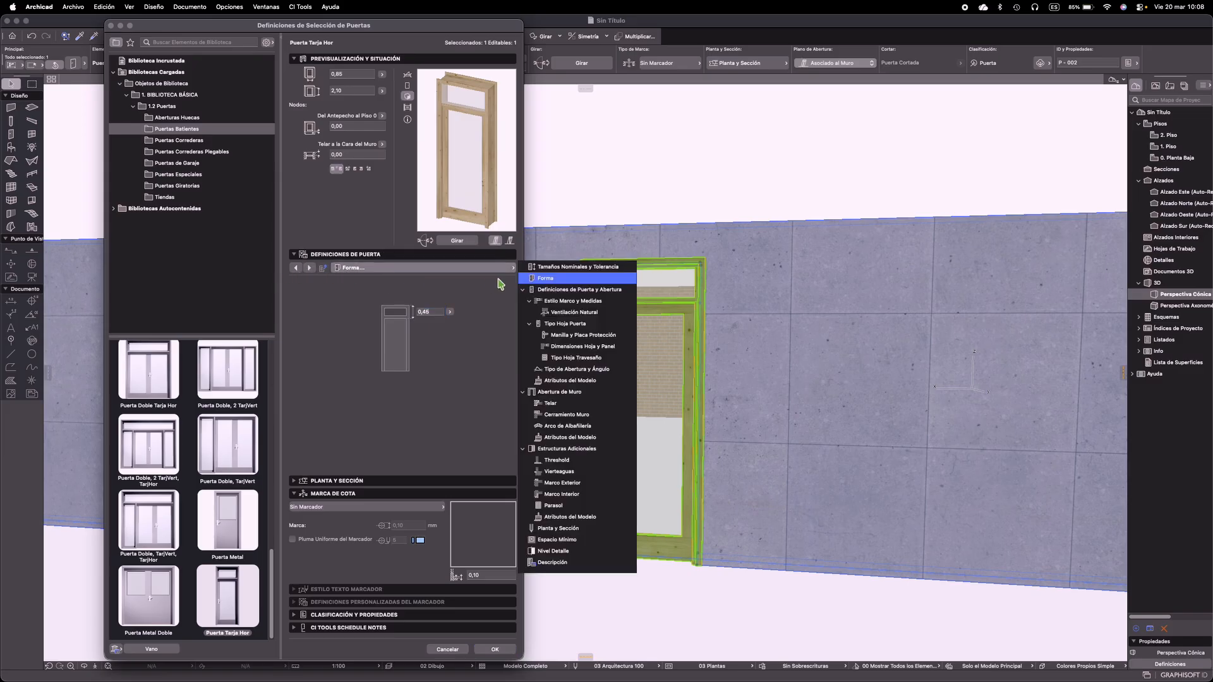
{"action": "left_click", "coordinate": [587, 267]}
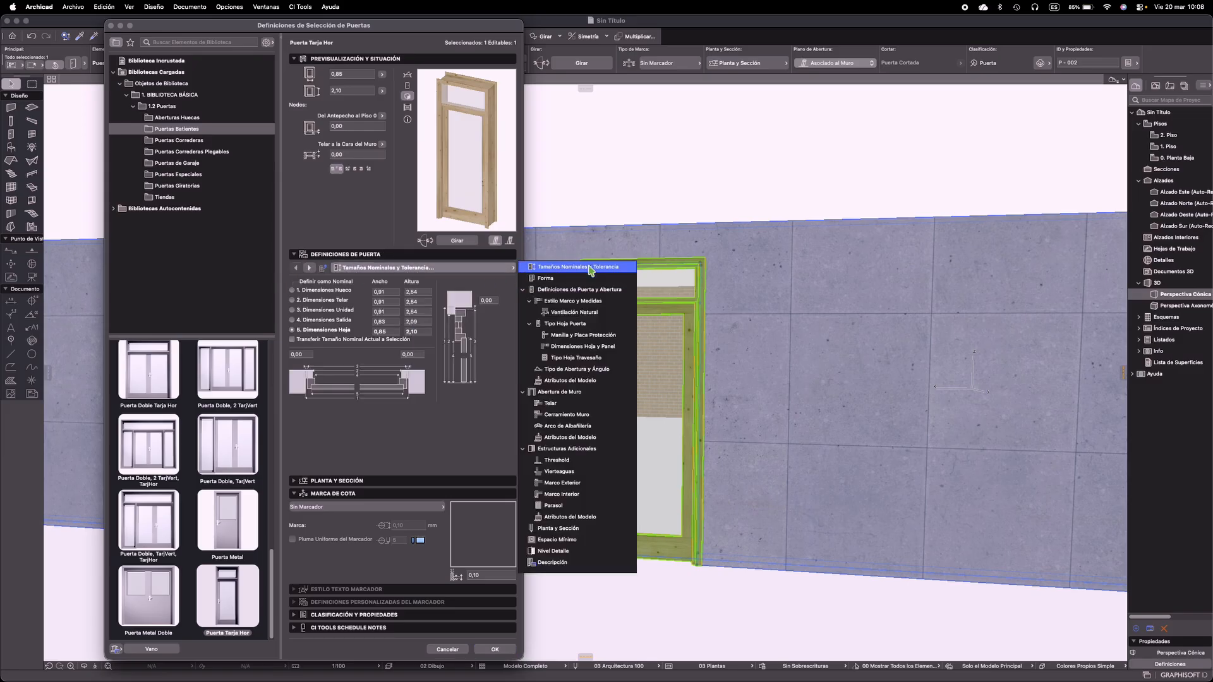
{"action": "left_click", "coordinate": [386, 338]}
{"action": "left_click", "coordinate": [387, 338]}
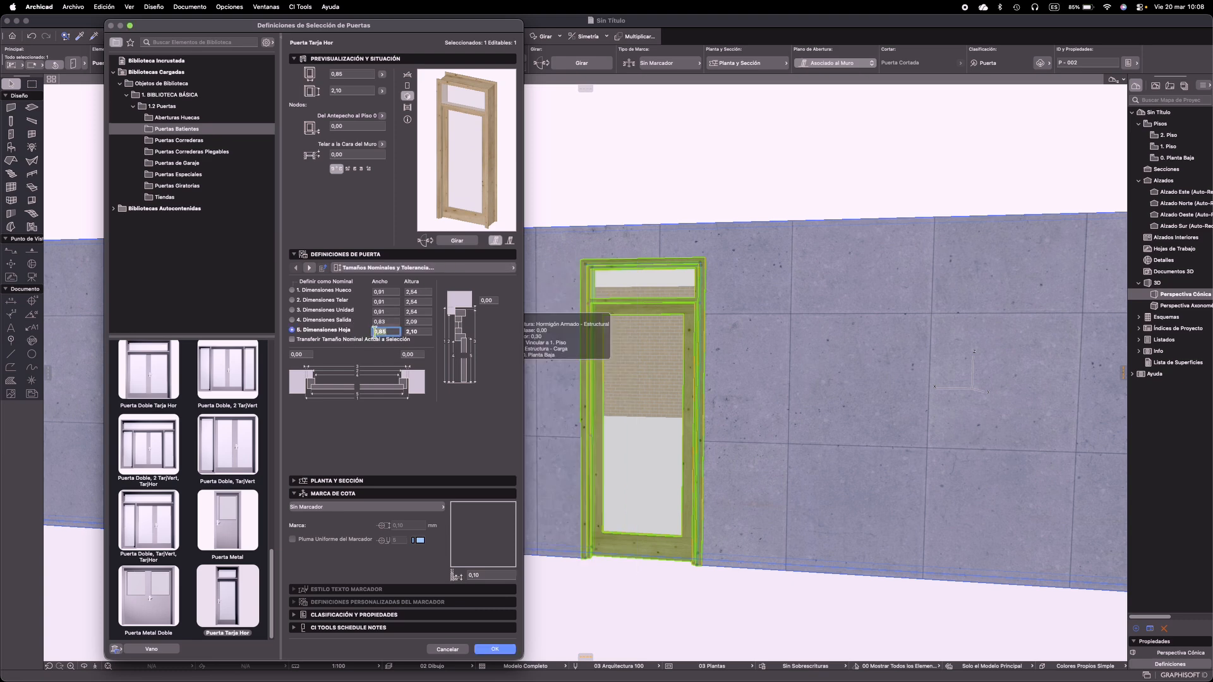
{"action": "key", "text": "Tab"}
{"action": "left_click", "coordinate": [422, 292]}
{"action": "left_click", "coordinate": [309, 268]}
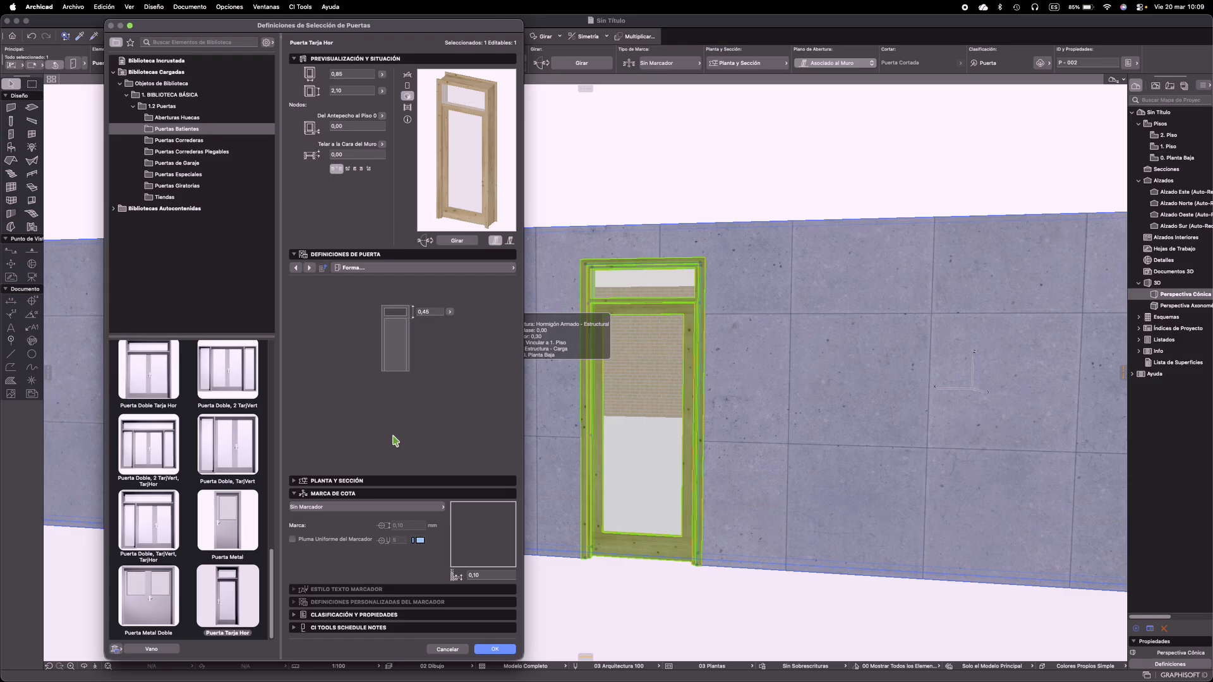
{"action": "left_click", "coordinate": [492, 650]}
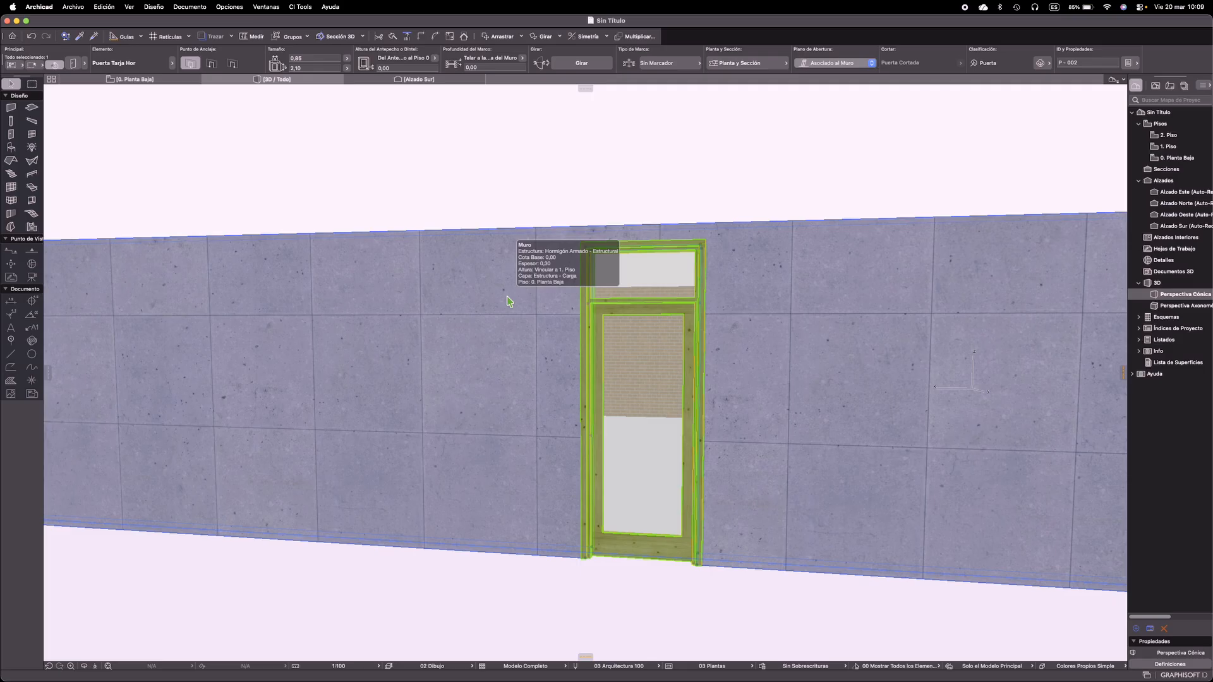
Reopen the door's settings and show the Definiciones de Puerta y Abertura page
{"action": "key", "text": "super+t"}
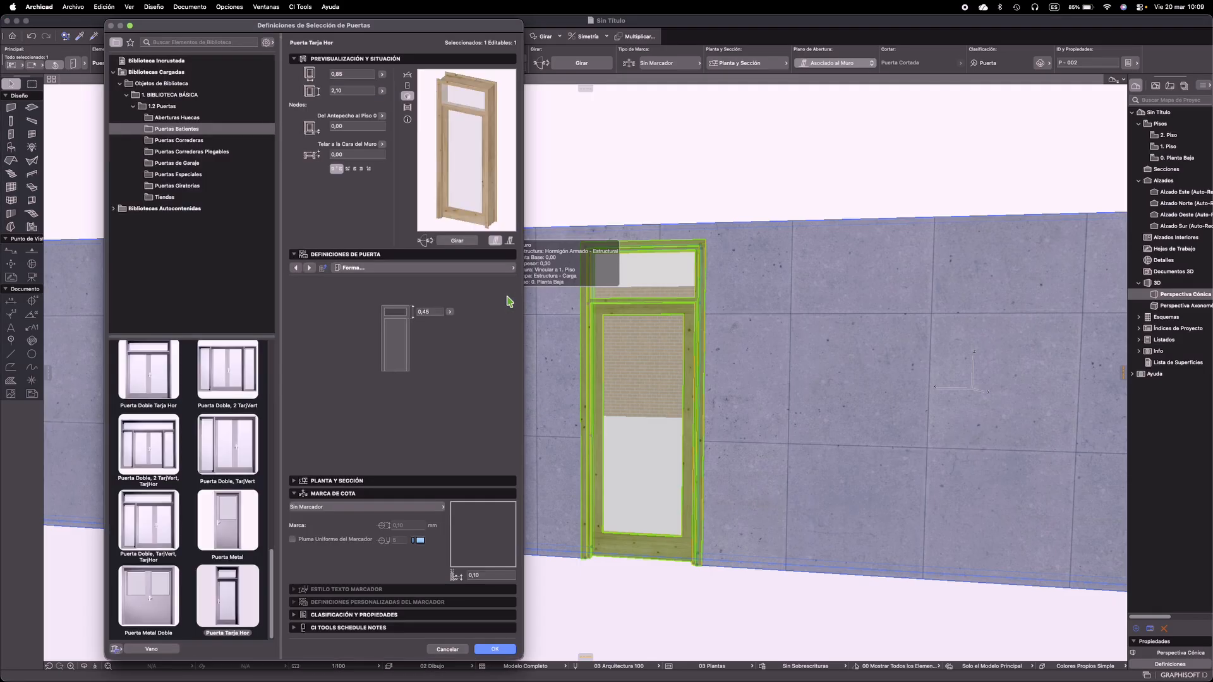
{"action": "left_click", "coordinate": [310, 268]}
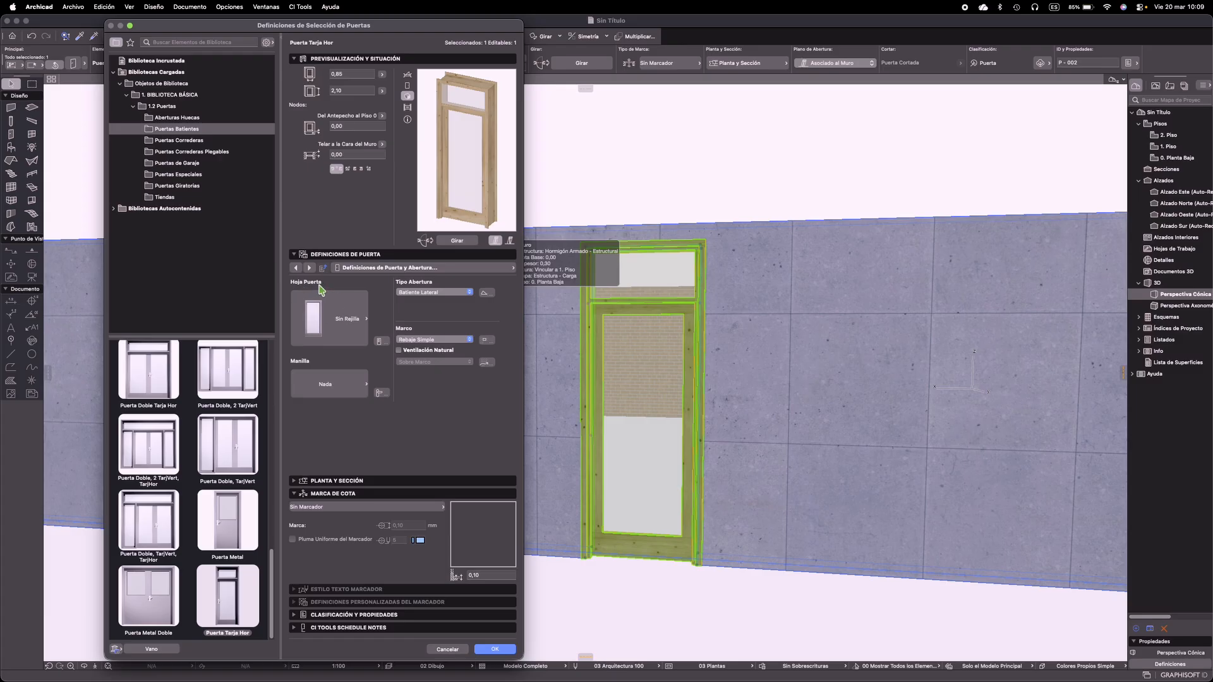
Try the Hoja Francesa, Estilo Prairie, Estilo 1 and Estilo 24 designs for the door leaf
{"action": "left_click", "coordinate": [344, 334]}
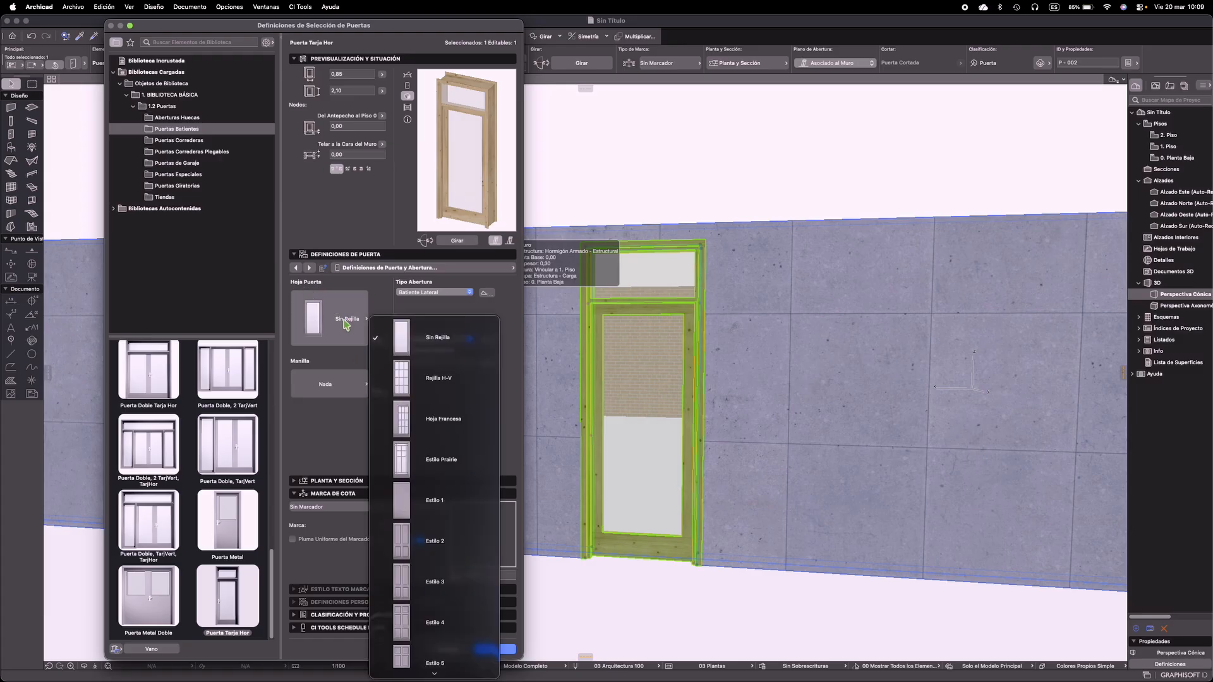
{"action": "left_click", "coordinate": [400, 419]}
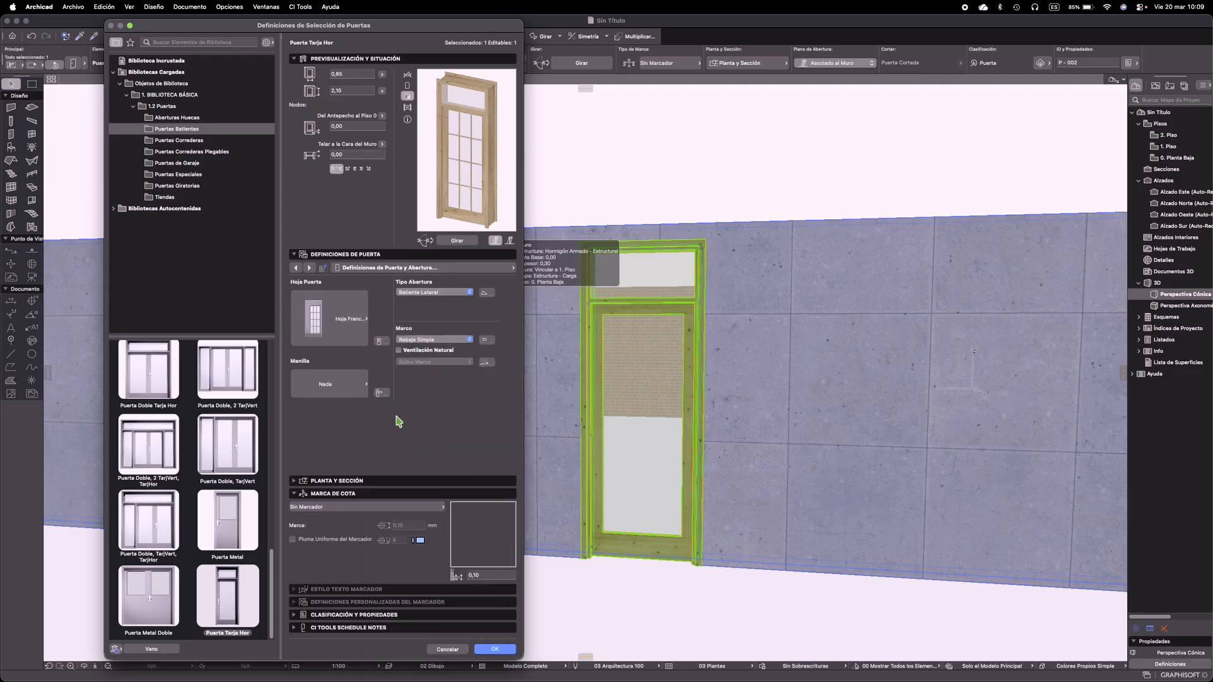
{"action": "left_click", "coordinate": [350, 341]}
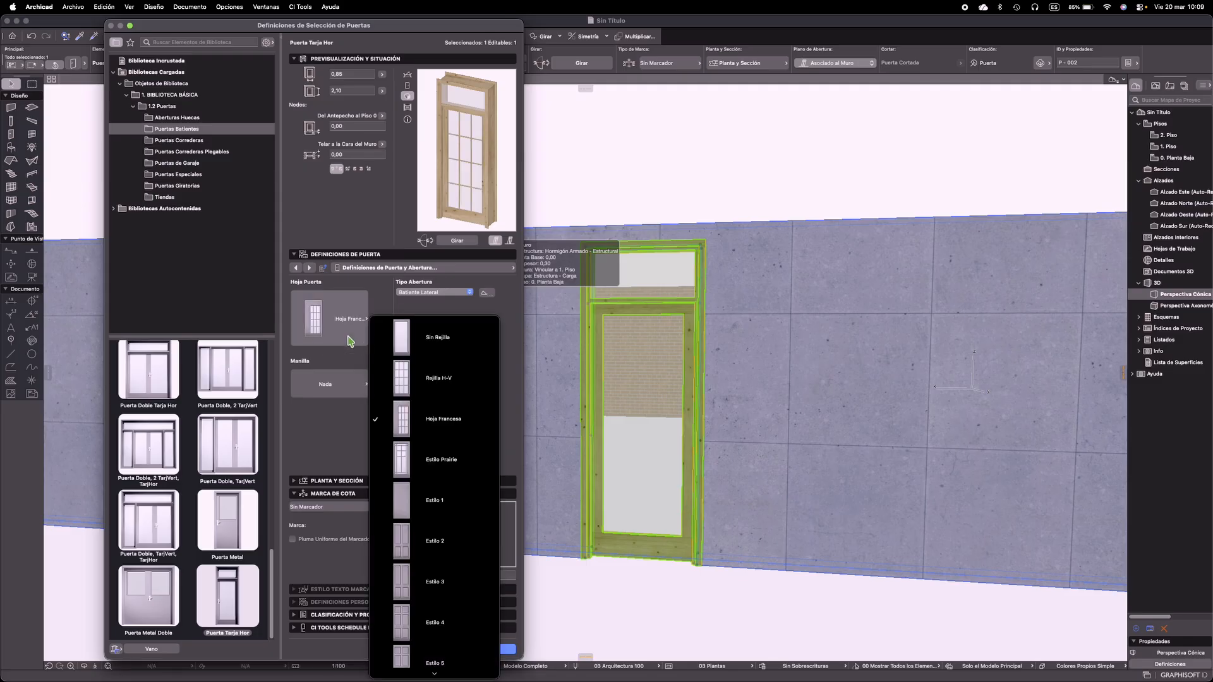
{"action": "left_click", "coordinate": [414, 462]}
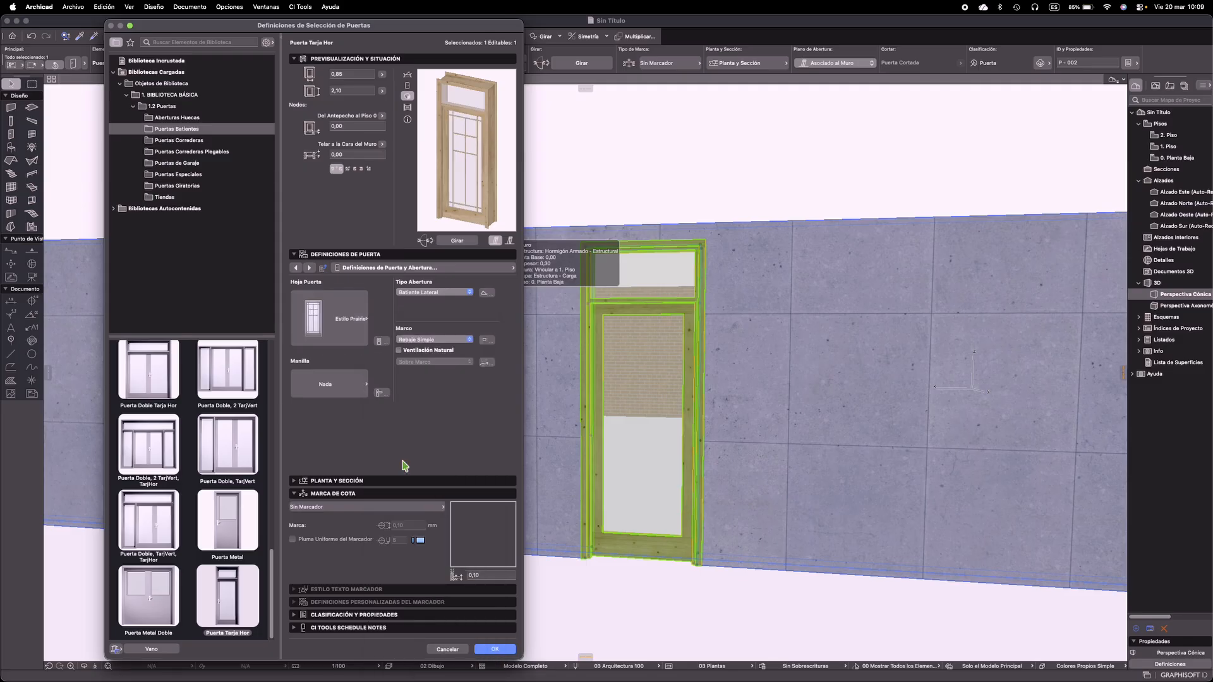
{"action": "left_click", "coordinate": [329, 337]}
{"action": "left_click", "coordinate": [408, 499]}
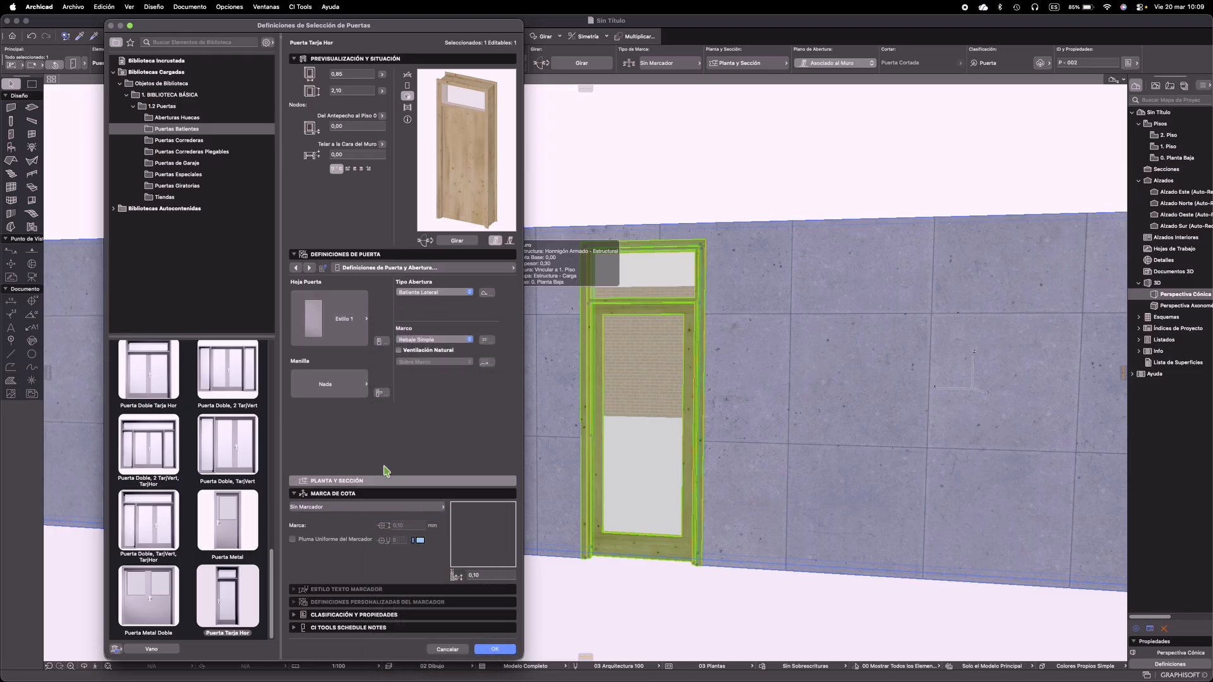
{"action": "left_click", "coordinate": [344, 338]}
{"action": "scroll", "coordinate": [450, 515], "scroll_direction": "down", "scroll_amount": 5}
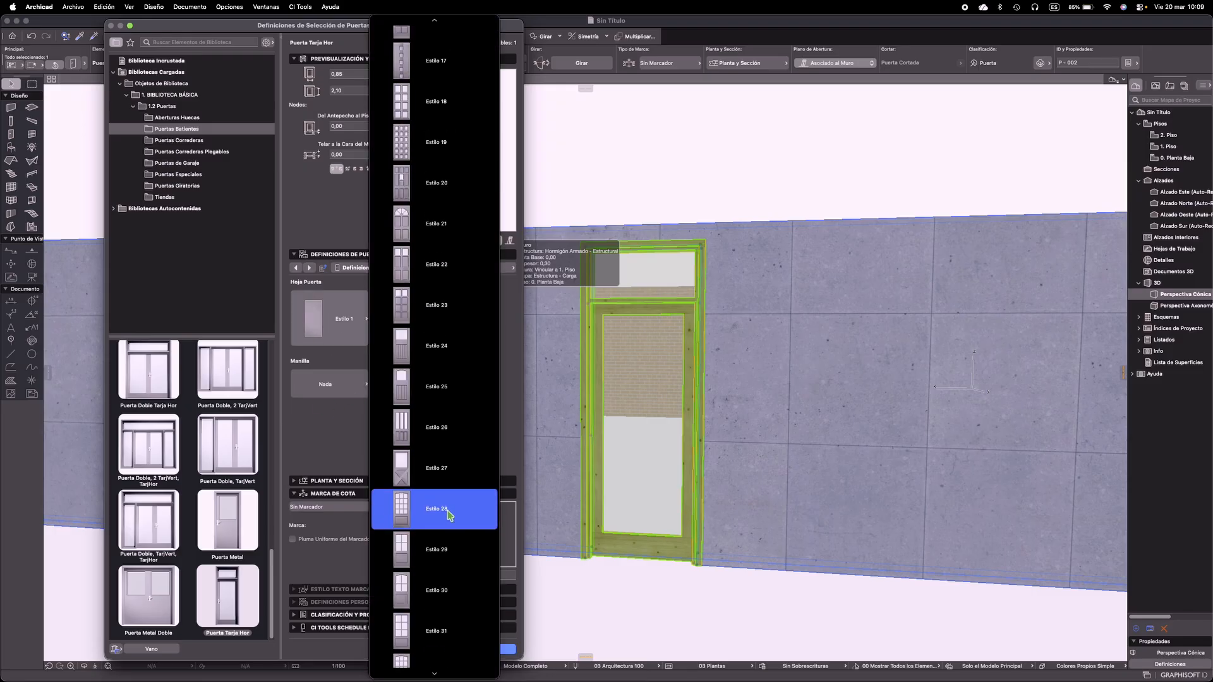
{"action": "left_click", "coordinate": [401, 348]}
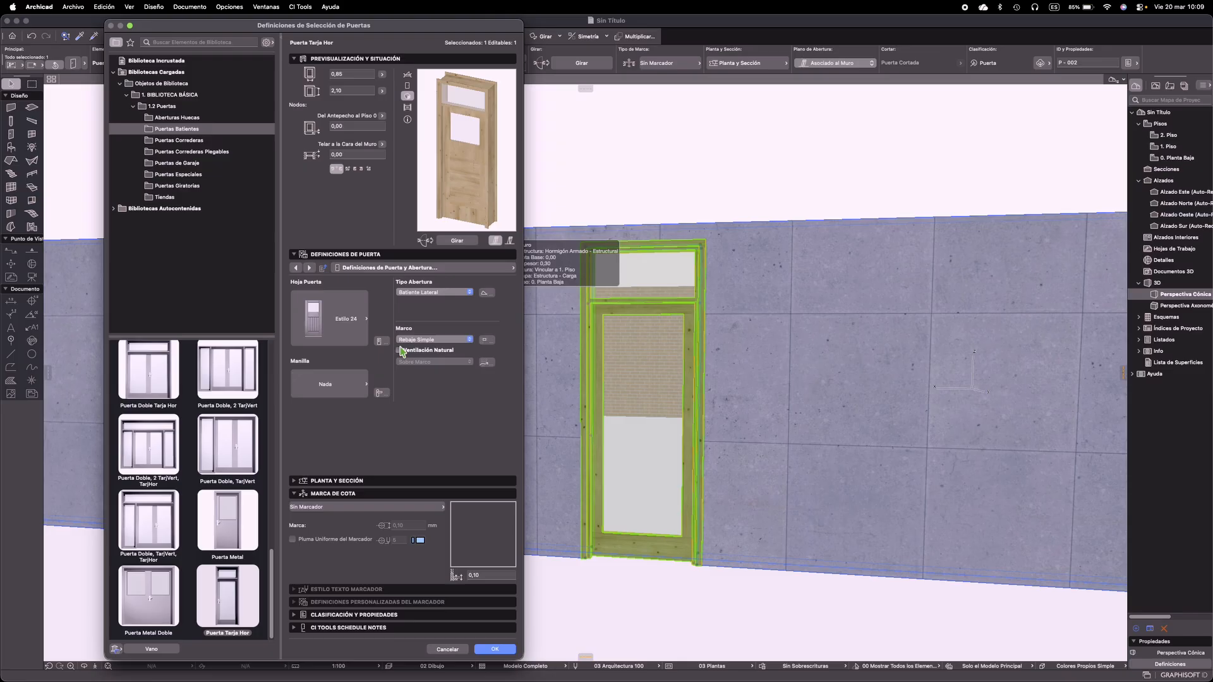
Set the door leaf's design to Estilo 26
{"action": "left_click", "coordinate": [352, 335]}
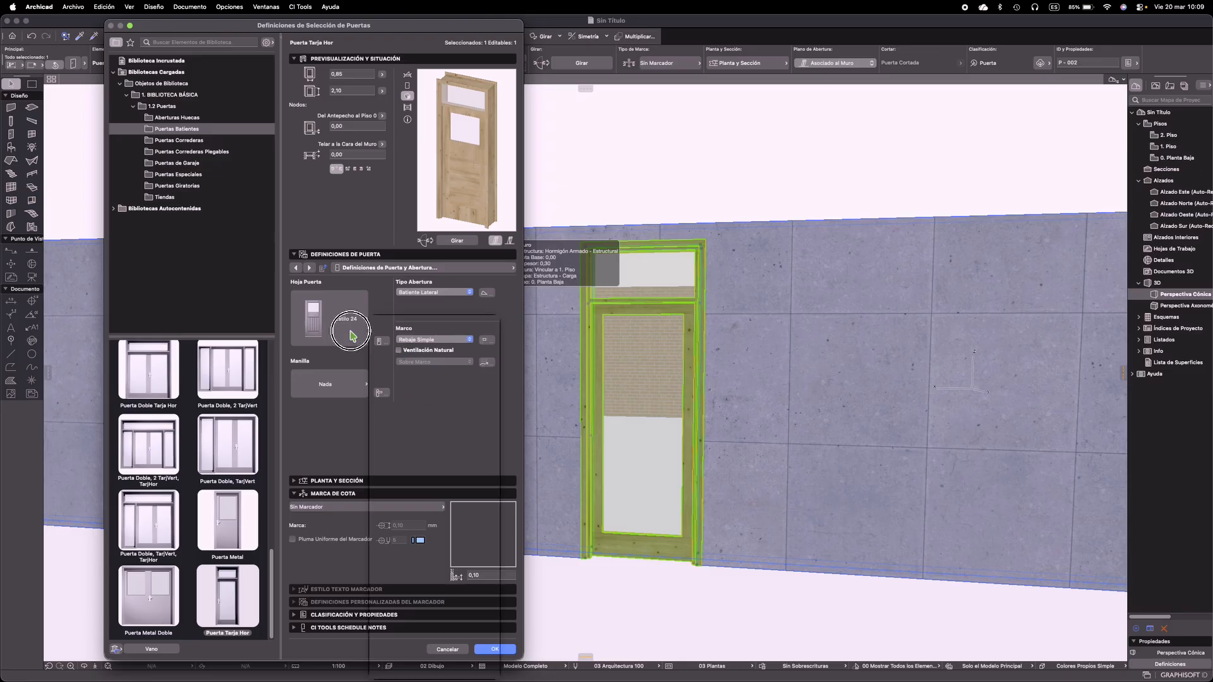
{"action": "scroll", "coordinate": [419, 465], "scroll_direction": "down", "scroll_amount": 8}
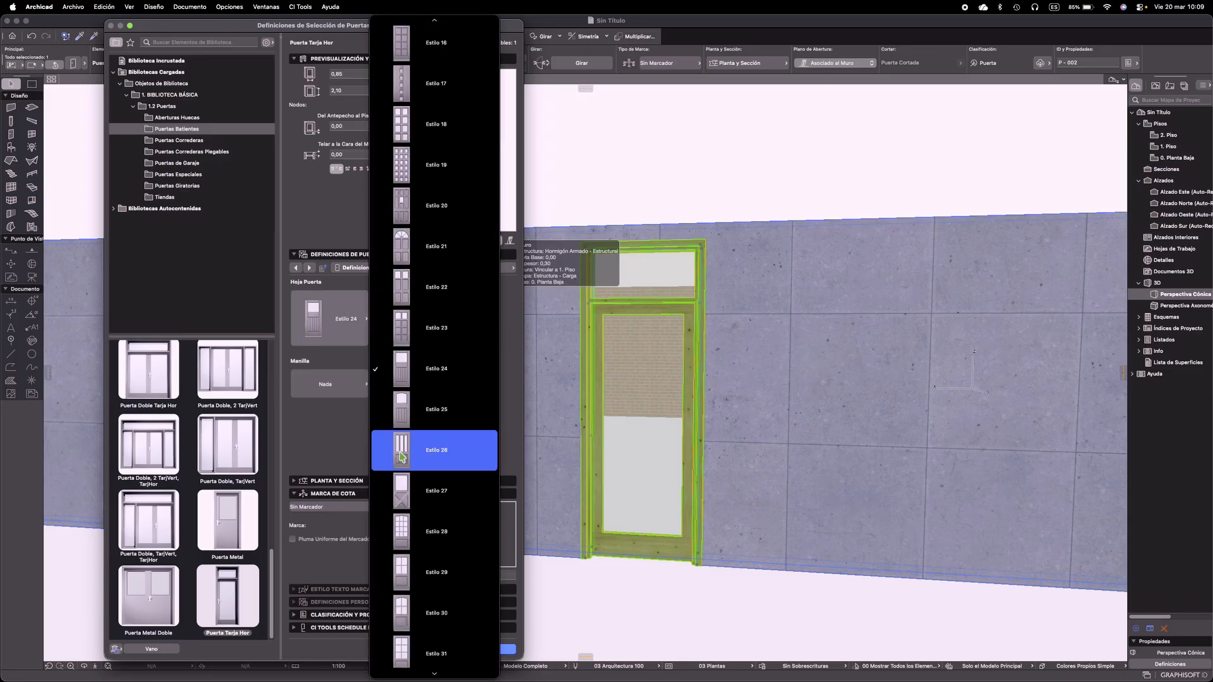
{"action": "left_click", "coordinate": [402, 454]}
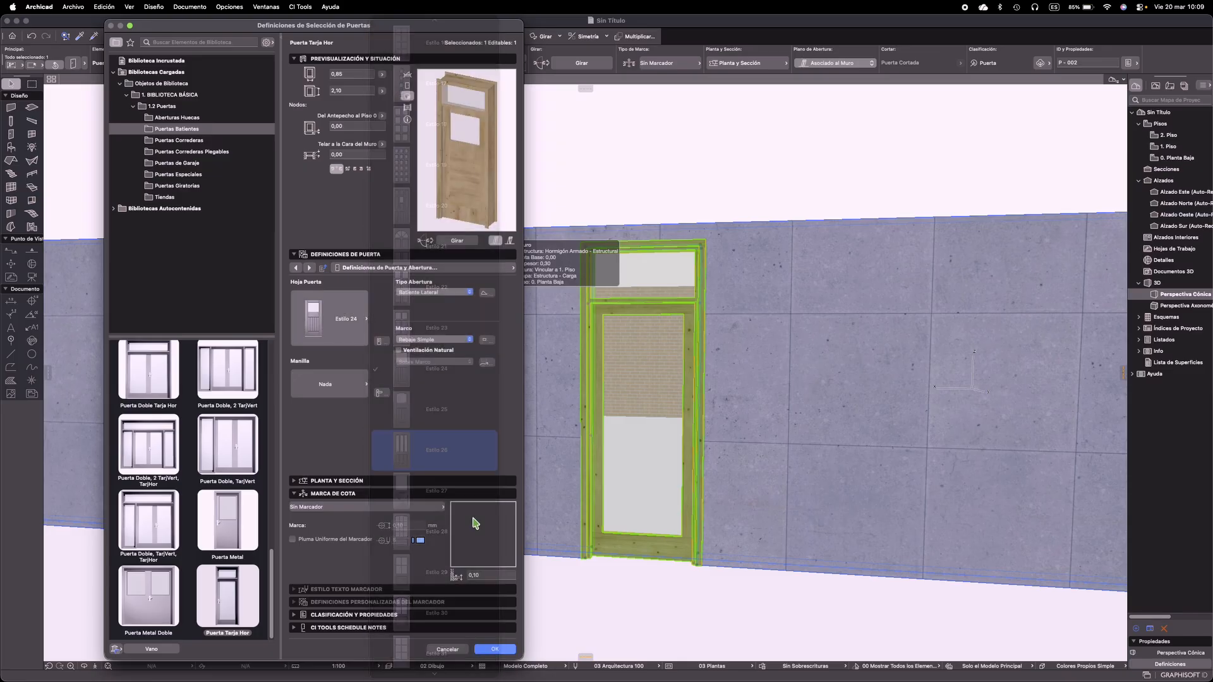
Set the door's handle to Manilla 4, apply the settings and deselect the door
{"action": "left_click", "coordinate": [340, 393]}
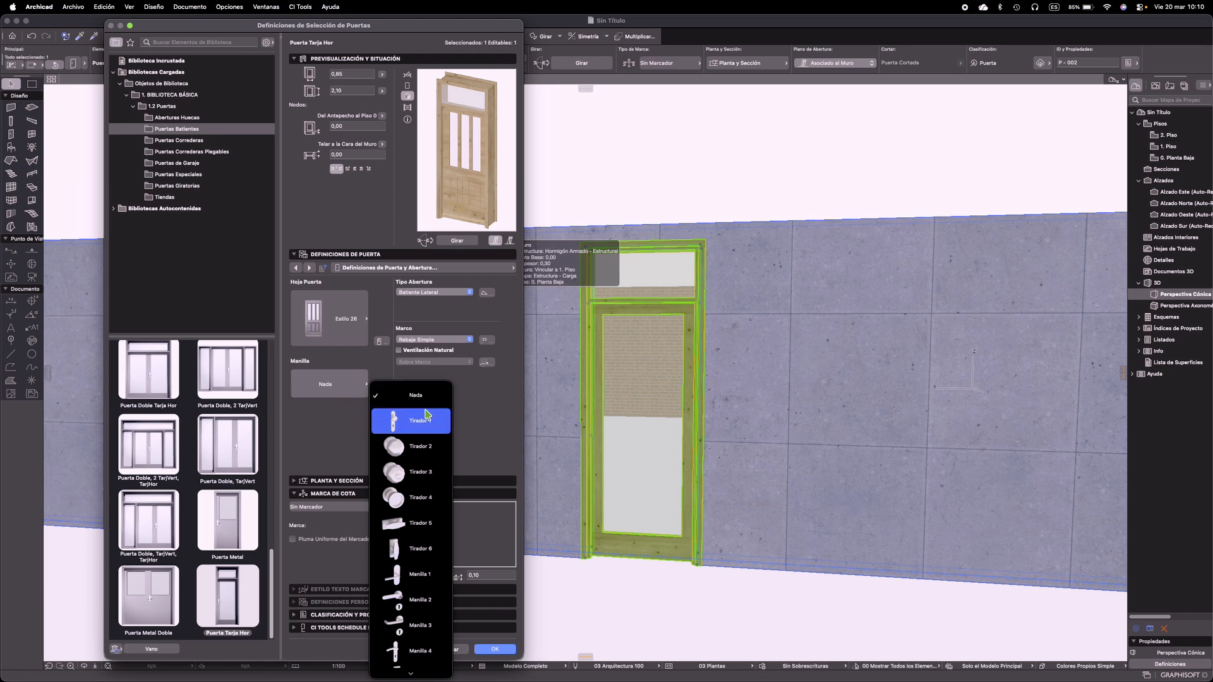
{"action": "left_click", "coordinate": [340, 401]}
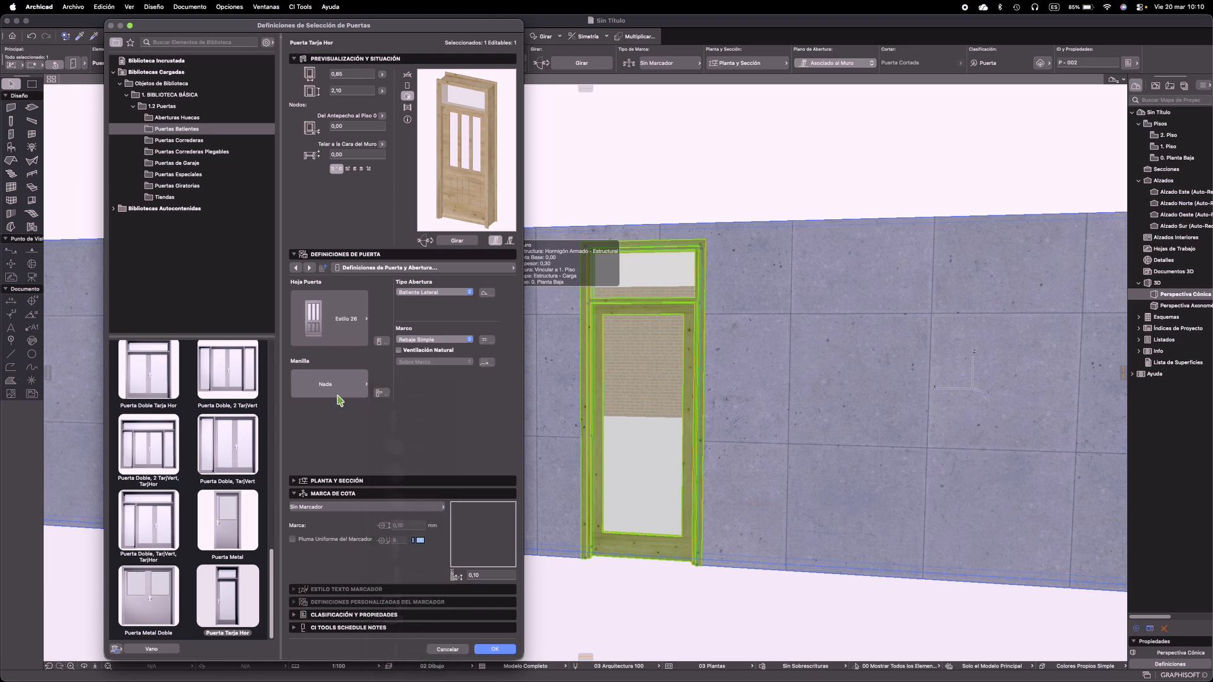
{"action": "left_click", "coordinate": [340, 392]}
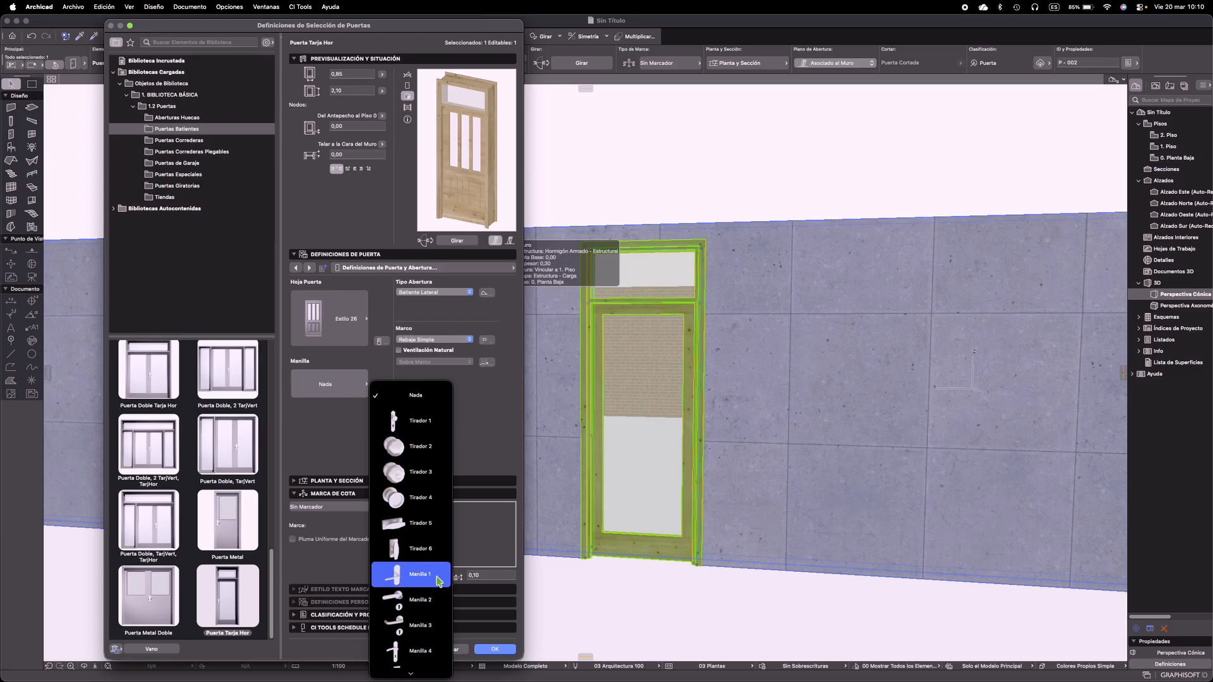
{"action": "scroll", "coordinate": [410, 607], "scroll_direction": "down", "scroll_amount": 3}
{"action": "scroll", "coordinate": [403, 612], "scroll_direction": "down", "scroll_amount": 5}
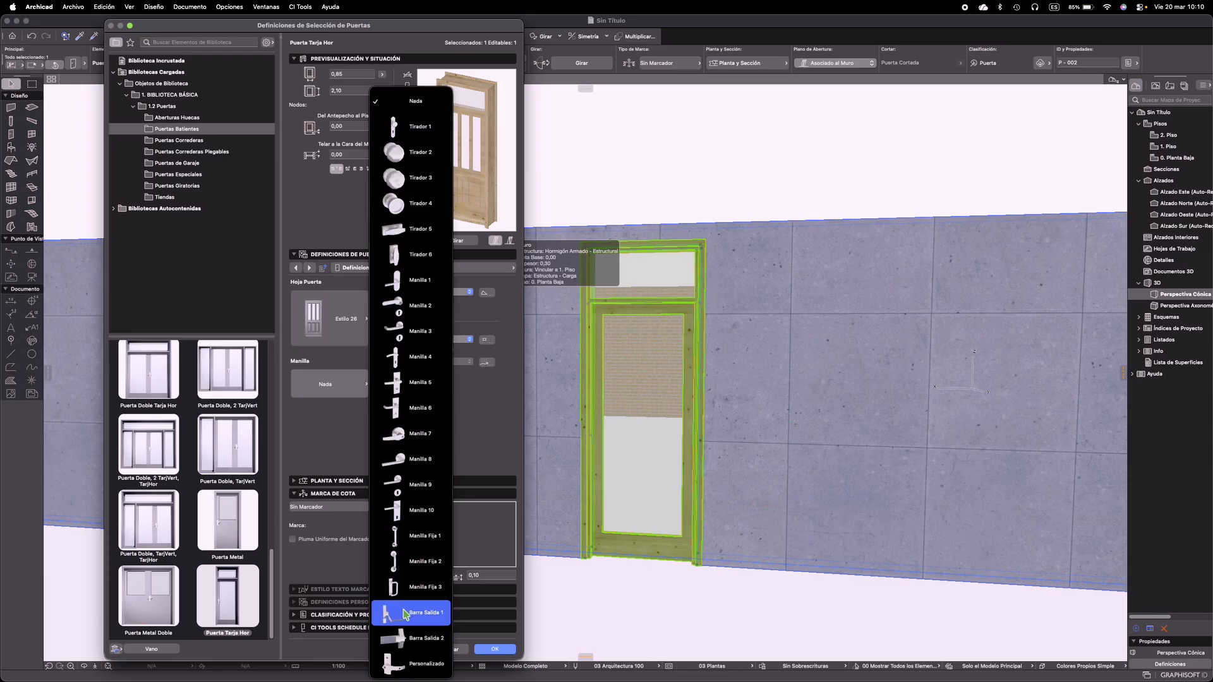
{"action": "left_click", "coordinate": [406, 365]}
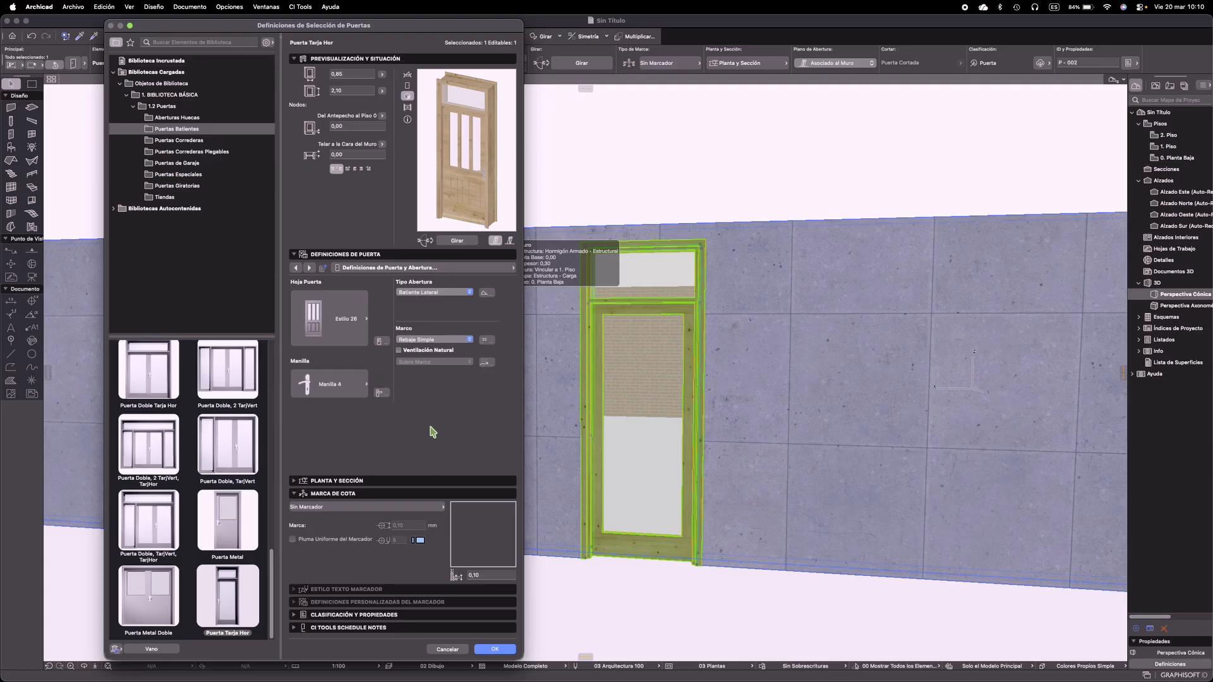
{"action": "left_click", "coordinate": [485, 652]}
{"action": "left_click", "coordinate": [695, 164]}
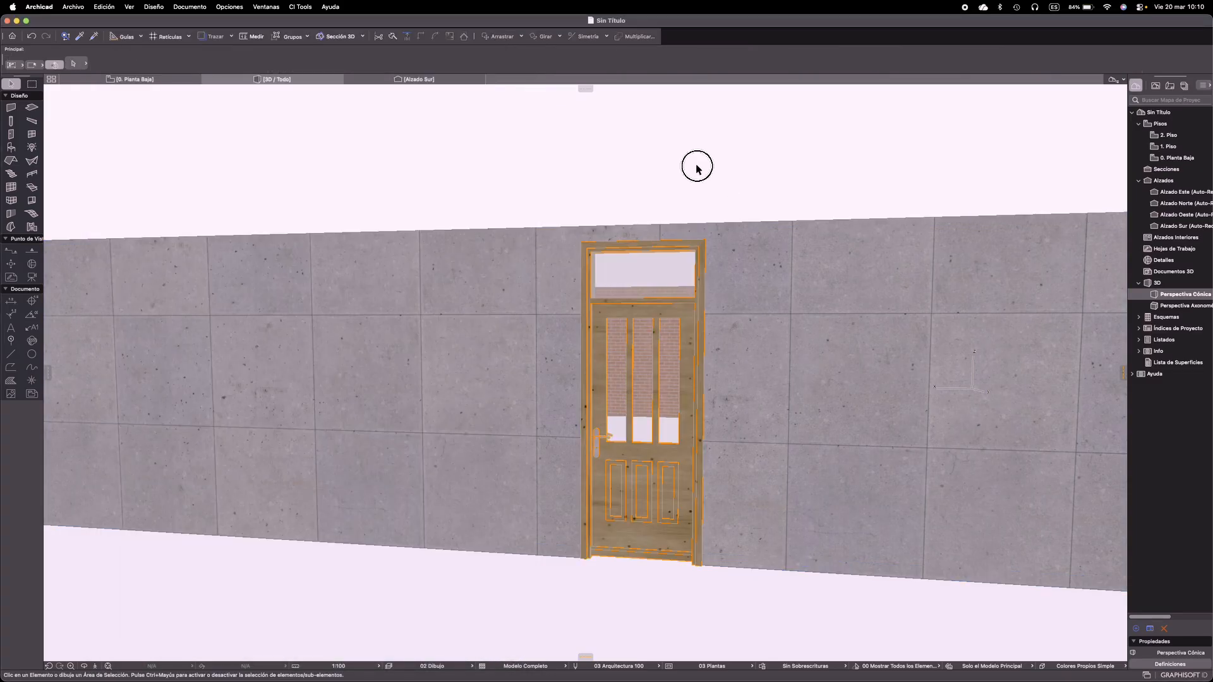
Select the door in 3D, reopen its settings and examine the available Tipo Abertura options
{"action": "scroll", "coordinate": [658, 495], "scroll_direction": "up", "scroll_amount": 5}
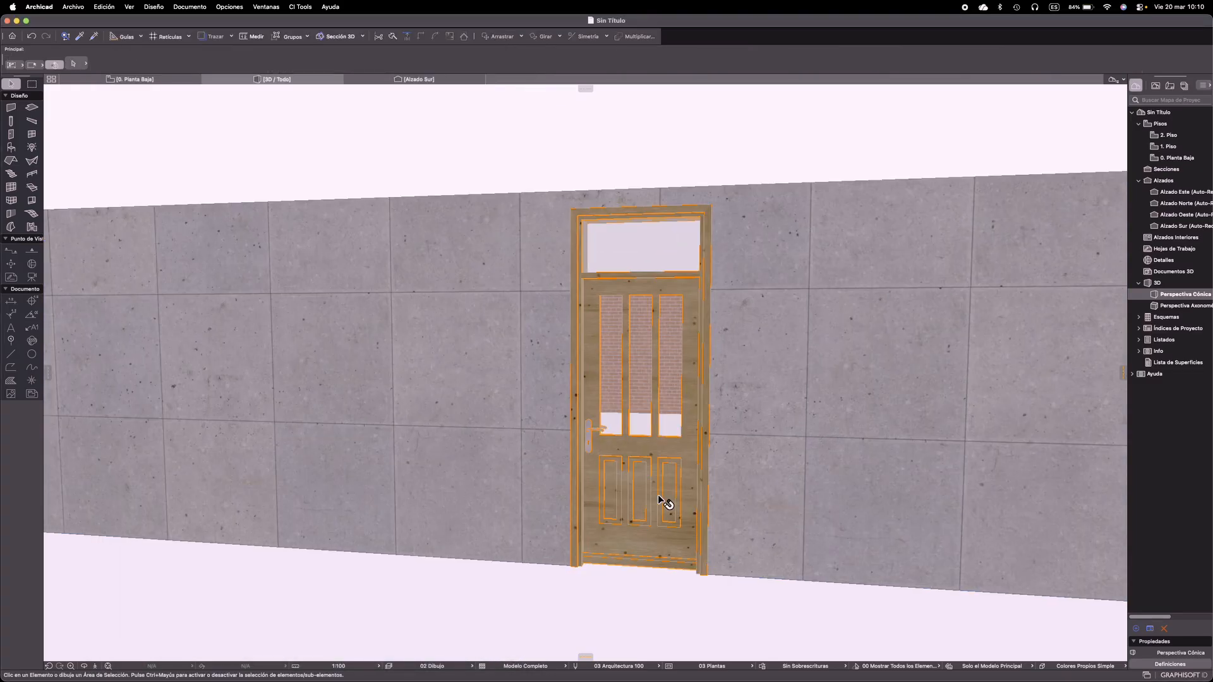
{"action": "left_click", "coordinate": [597, 446]}
{"action": "scroll", "coordinate": [596, 518], "scroll_direction": "down", "scroll_amount": 4}
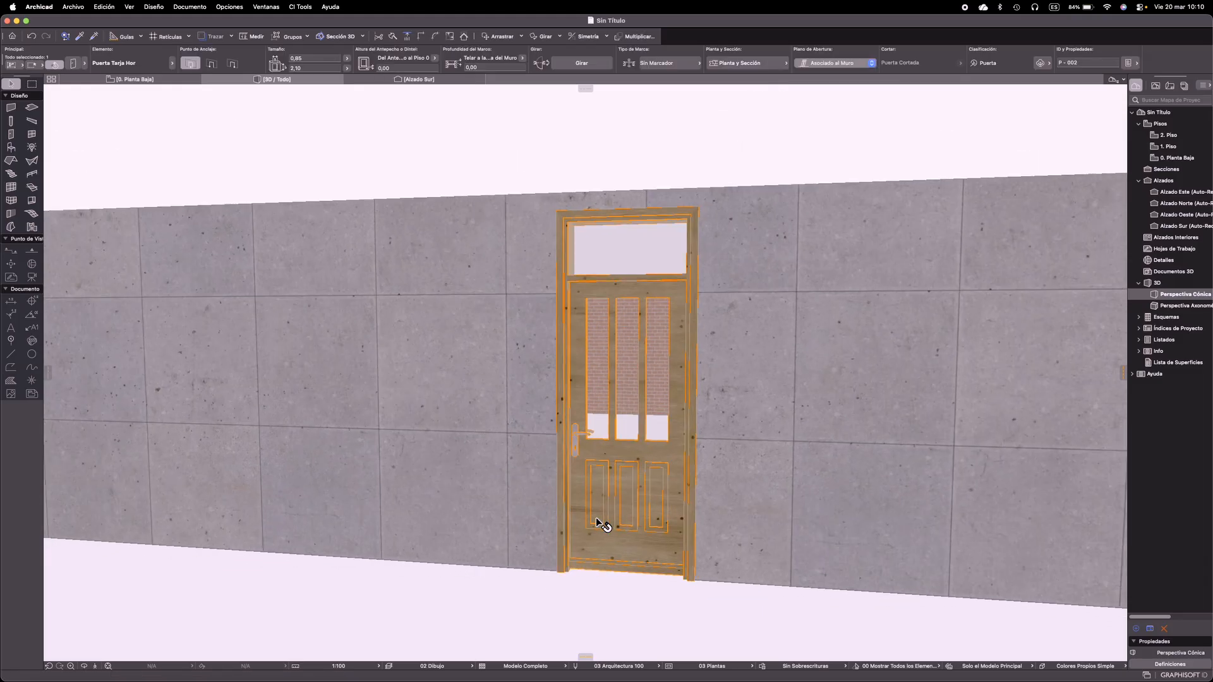
{"action": "middle_click_drag", "start_coordinate": [633, 494], "coordinate": [550, 487]}
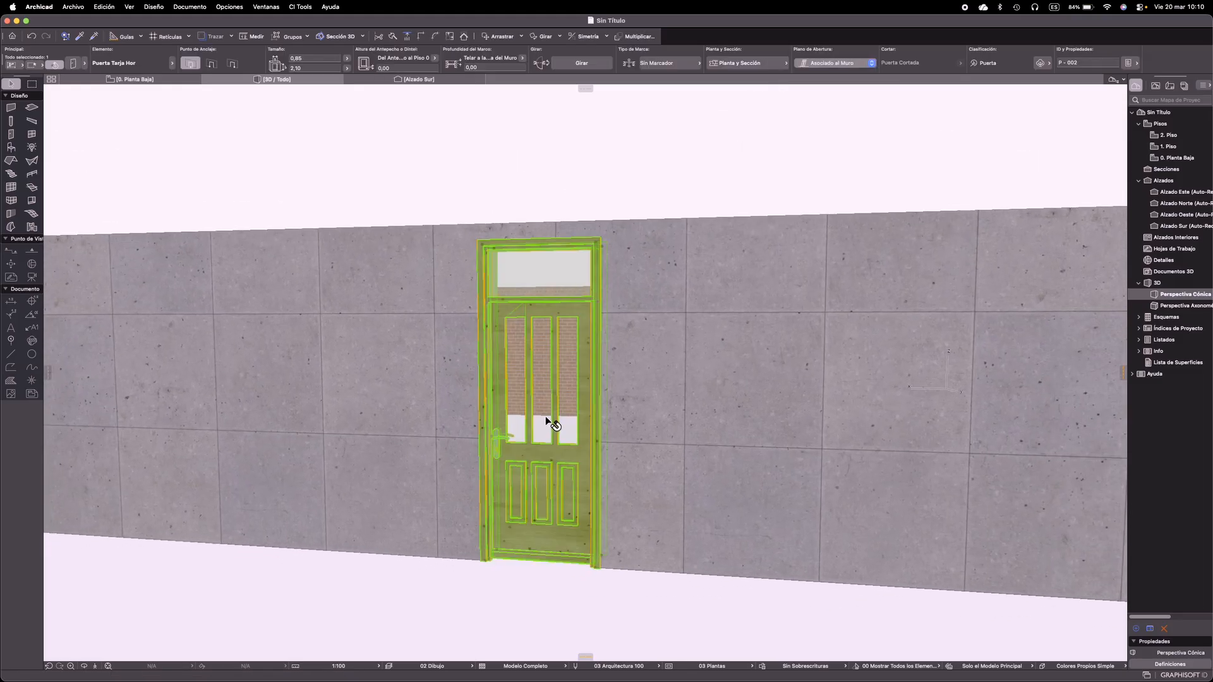
{"action": "double_click", "coordinate": [543, 415]}
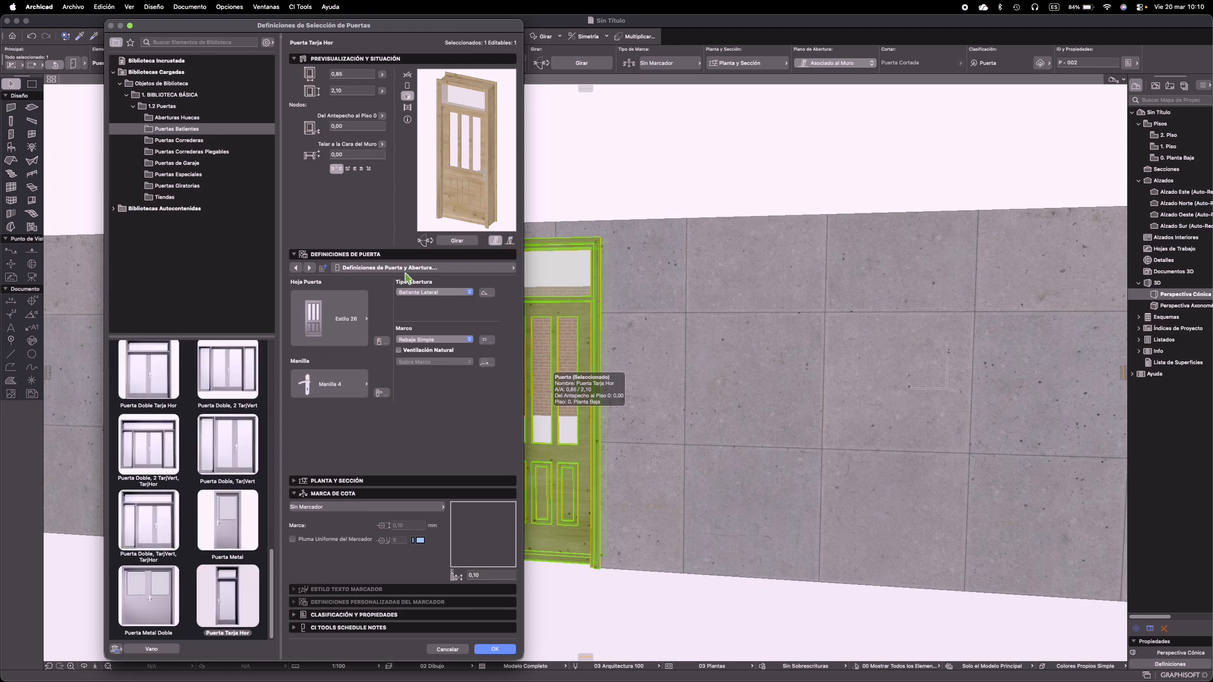
{"action": "left_click", "coordinate": [437, 293]}
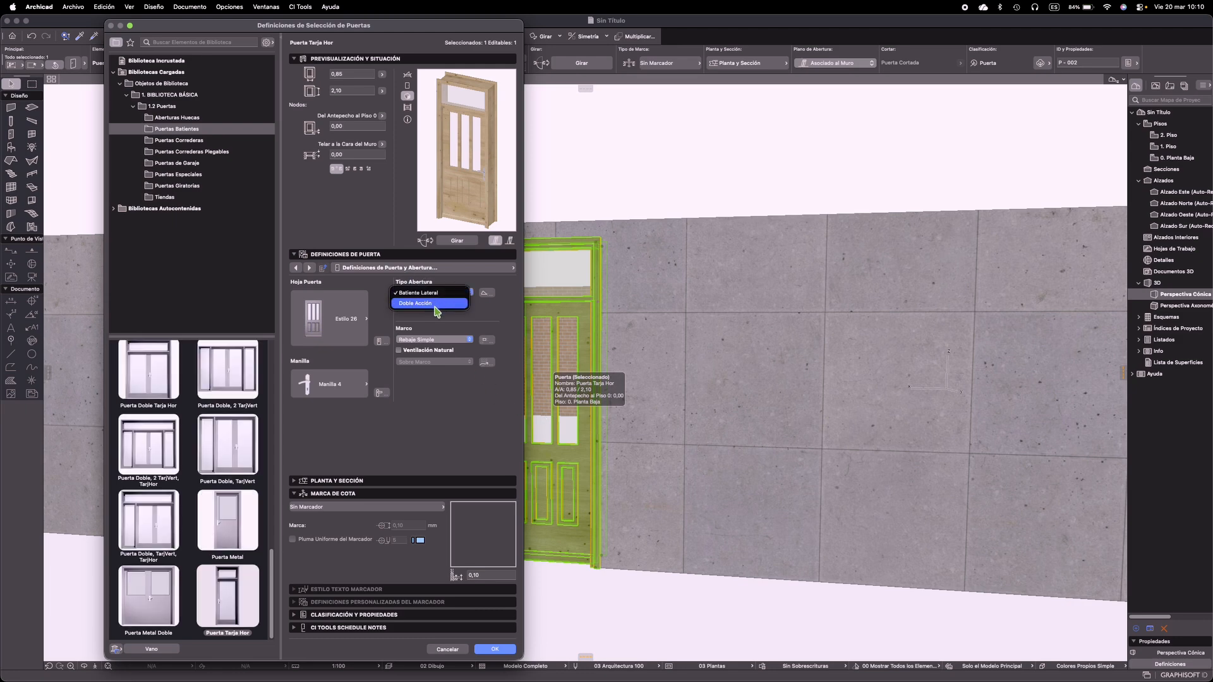
{"action": "left_click", "coordinate": [497, 320]}
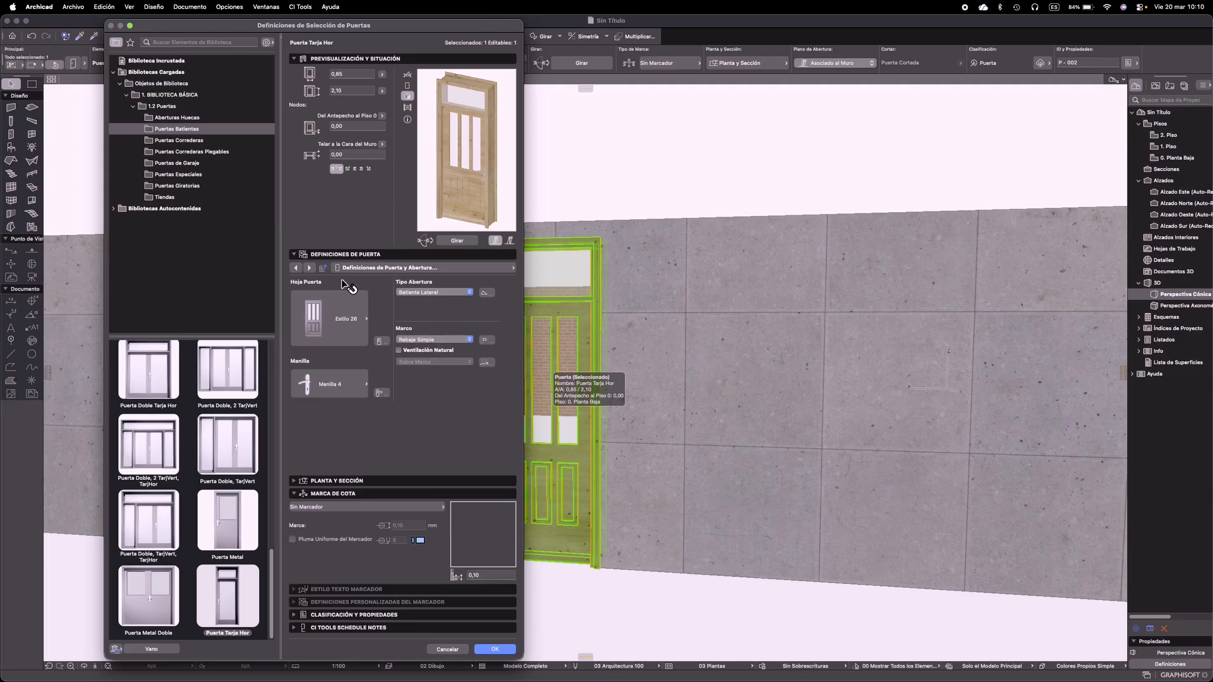
Discard the door settings after viewing its frame options, deselect the door and return to the 0. Planta Baja floor plan
{"action": "left_click", "coordinate": [312, 267]}
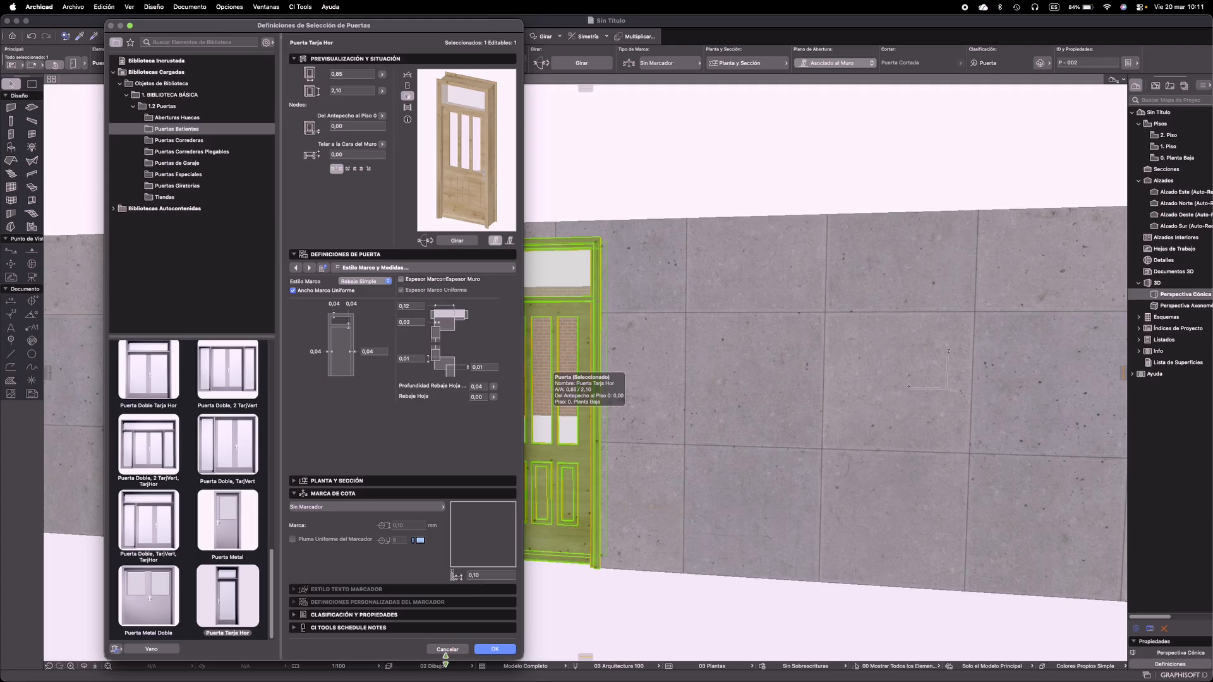
{"action": "left_click", "coordinate": [448, 650]}
{"action": "left_click", "coordinate": [460, 156]}
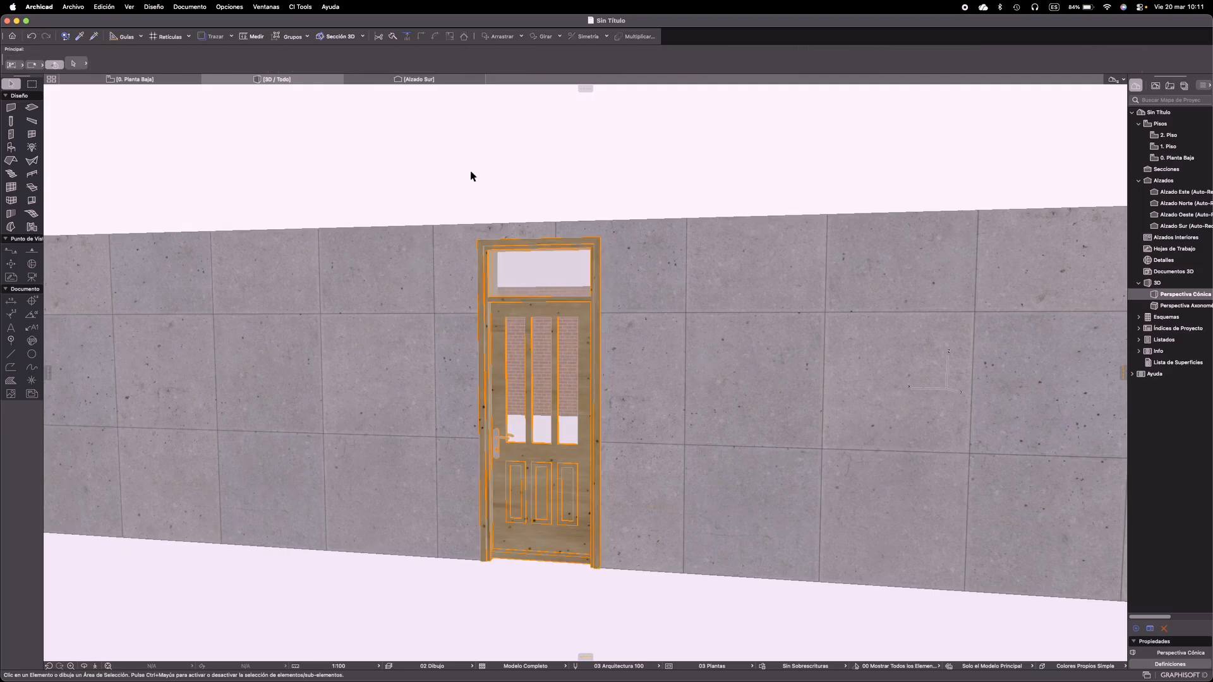
{"action": "mouse_move", "coordinate": [514, 327]}
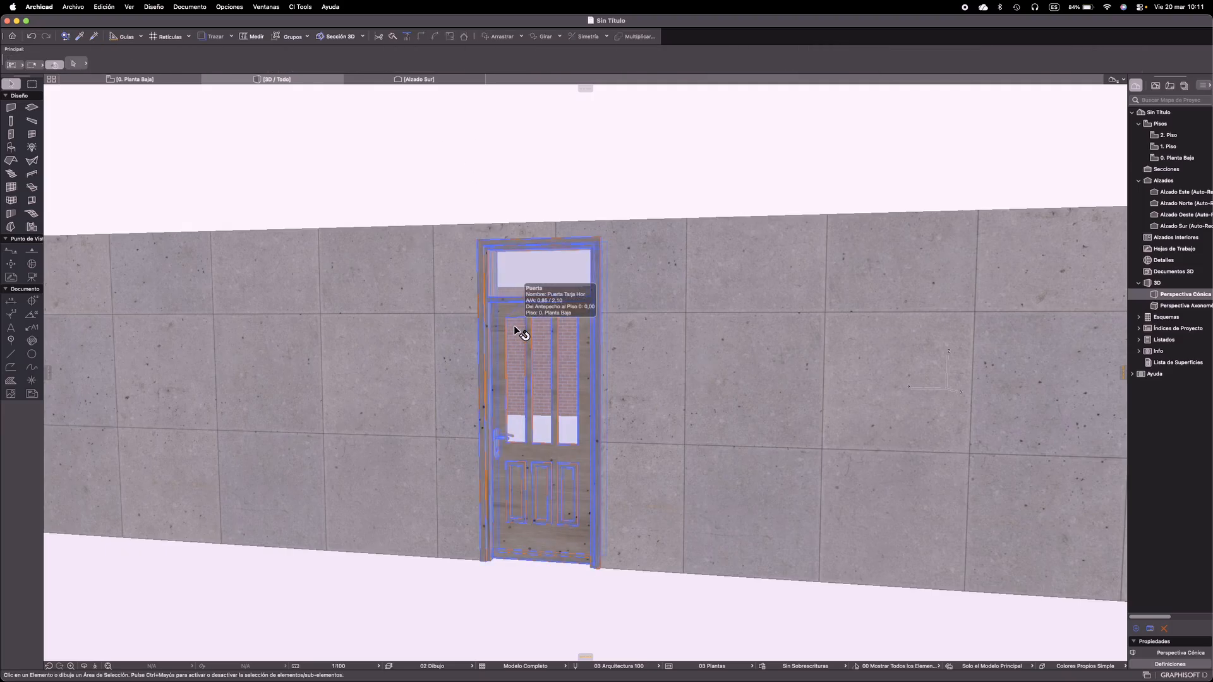
{"action": "key", "text": "F2"}
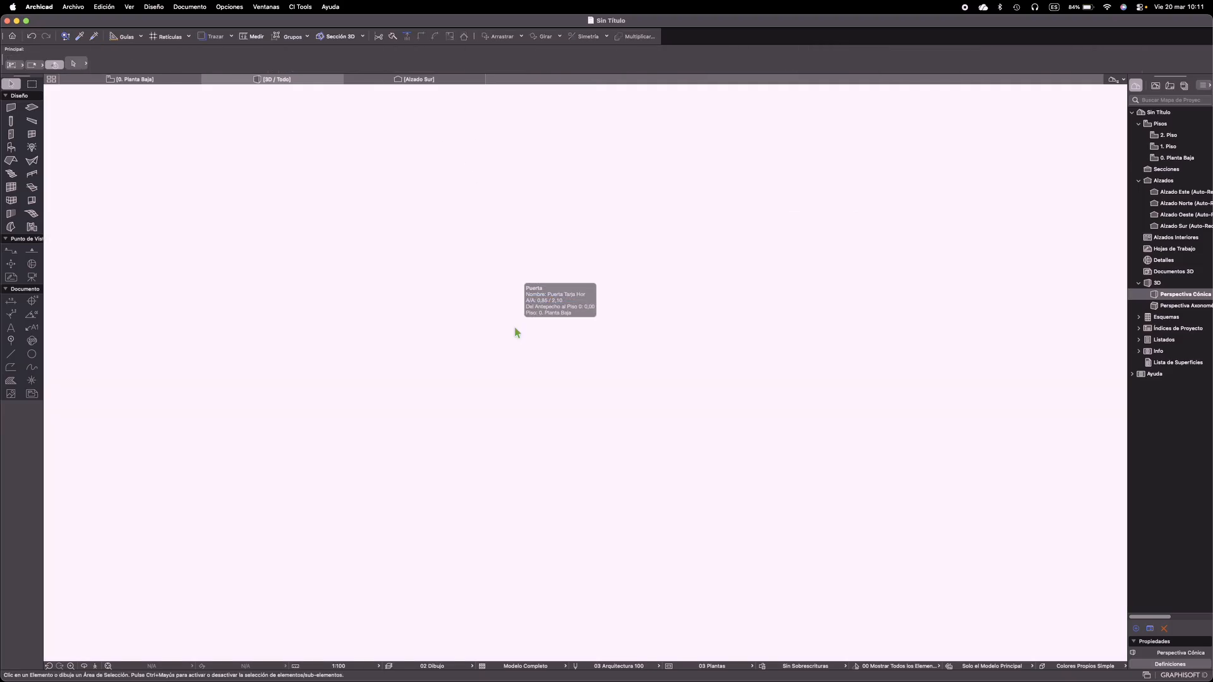
{"action": "scroll", "coordinate": [525, 316], "scroll_direction": "down", "scroll_amount": 6}
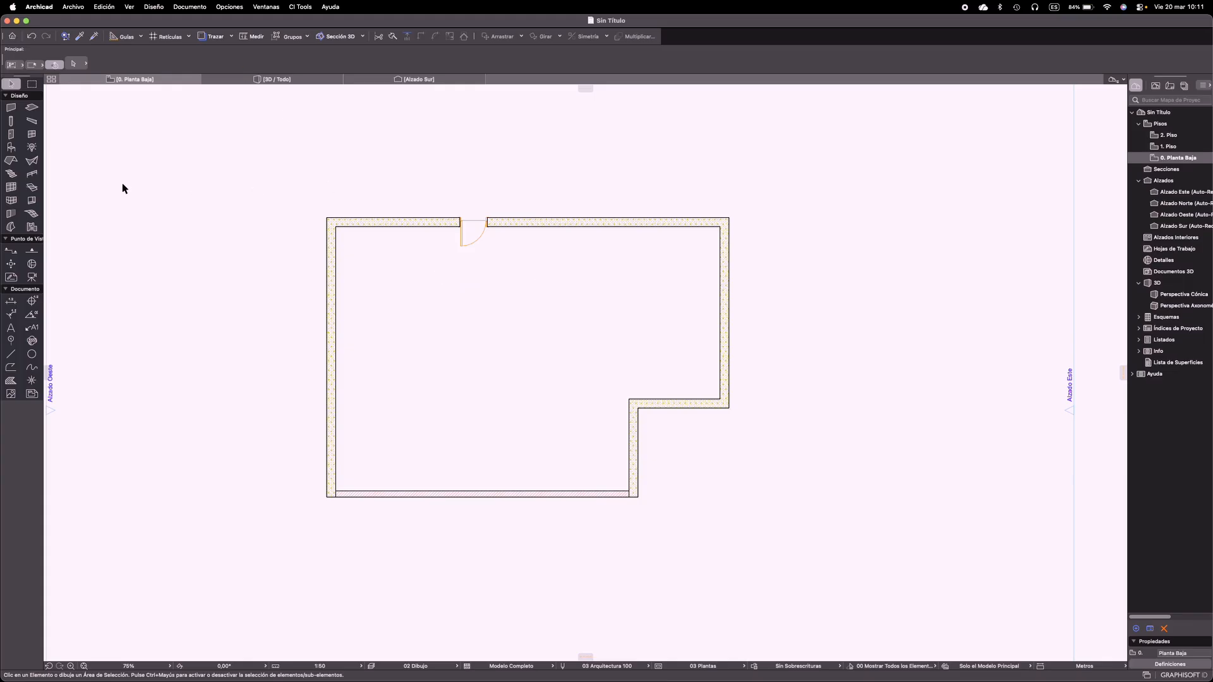
Open the Window tool's default settings and move the dialog beside the floor plan
{"action": "left_click", "coordinate": [32, 134]}
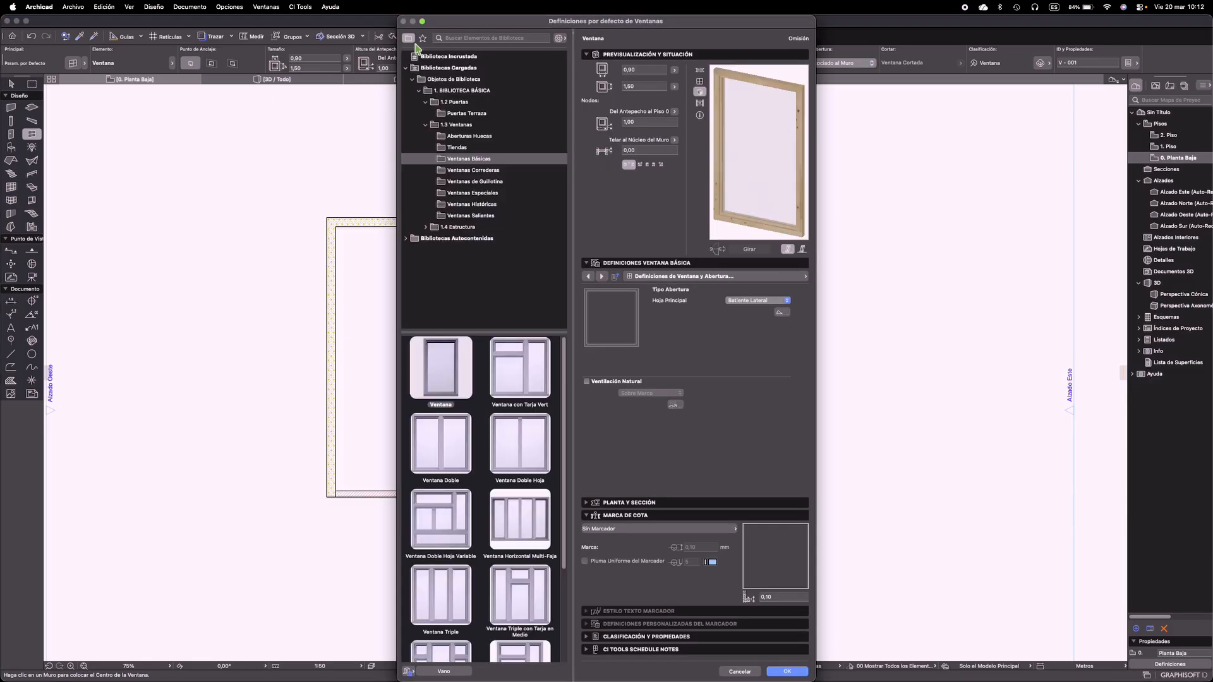
{"action": "left_click_drag", "start_coordinate": [469, 20], "coordinate": [264, 1]}
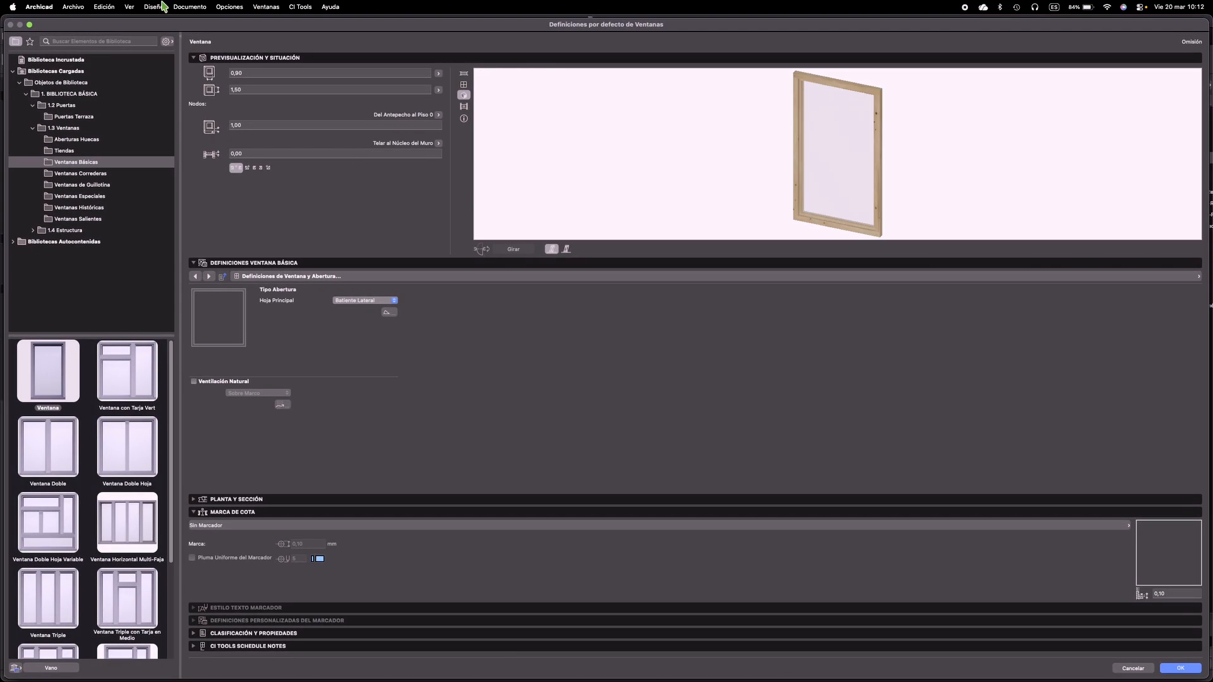
{"action": "left_click_drag", "start_coordinate": [167, 23], "coordinate": [240, 27]}
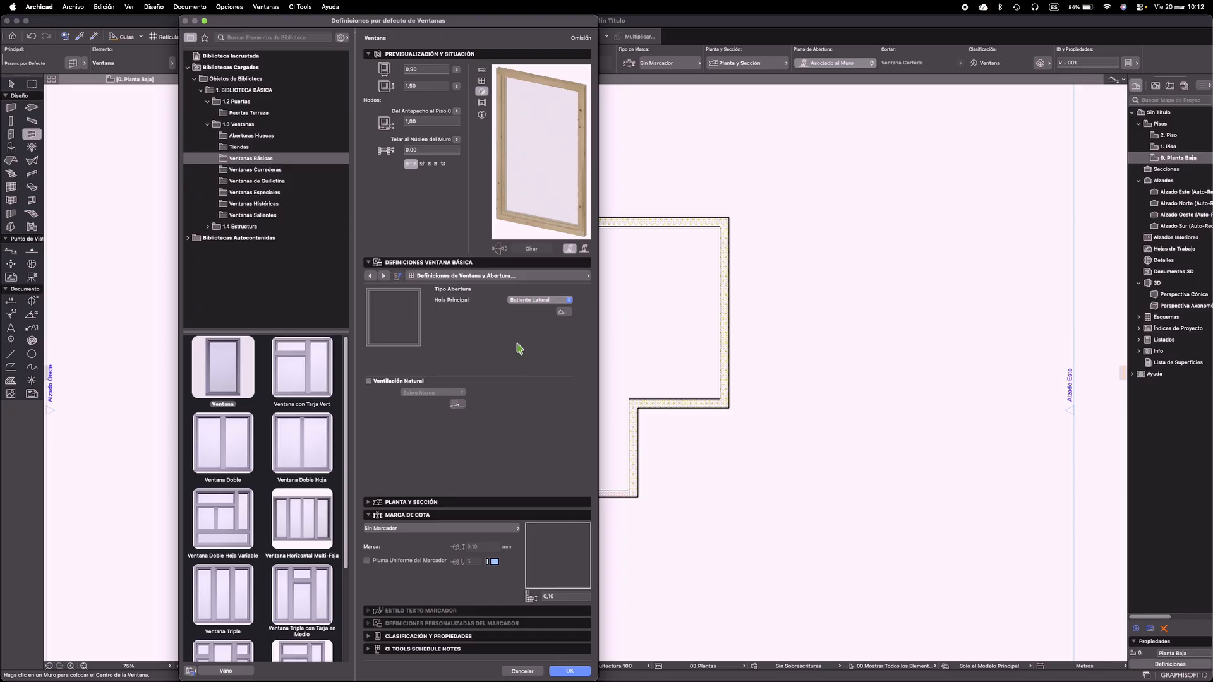
Examine the window types in the 1.3 Ventanas library folders, including Aberturas Huecas, Guillotina, Especiales, Salientes and Tiendas
{"action": "left_click", "coordinate": [245, 136]}
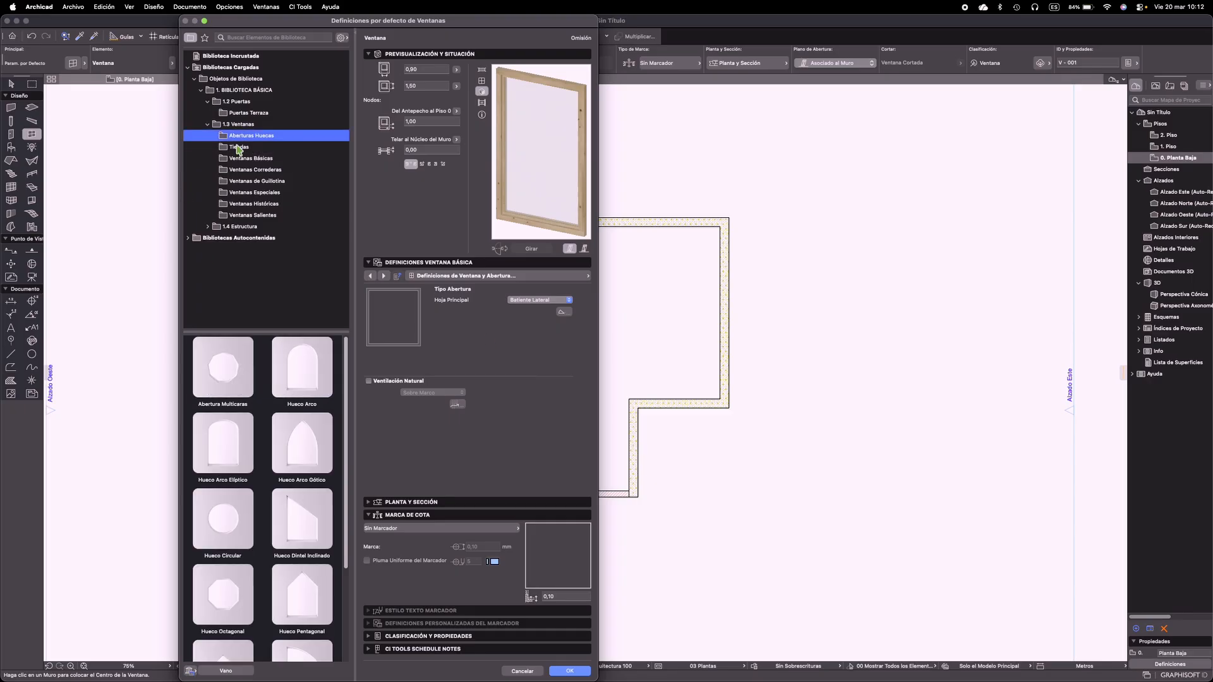
{"action": "left_click", "coordinate": [239, 147]}
{"action": "left_click", "coordinate": [247, 160]}
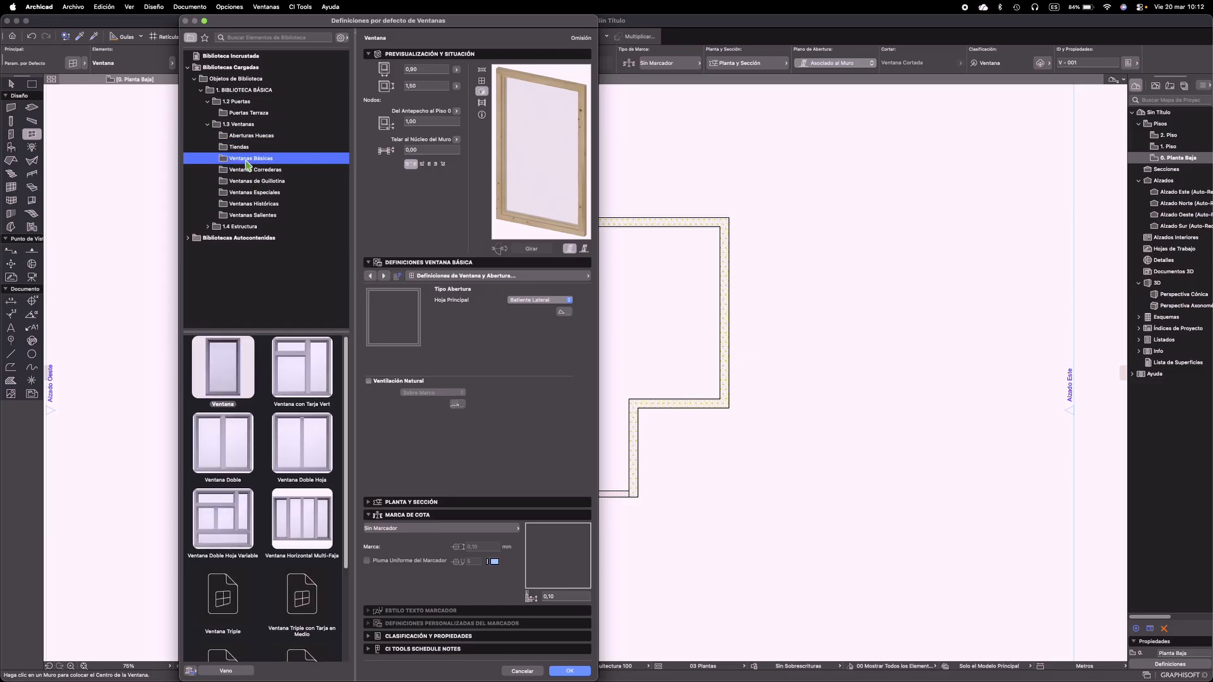
{"action": "left_click", "coordinate": [249, 181]}
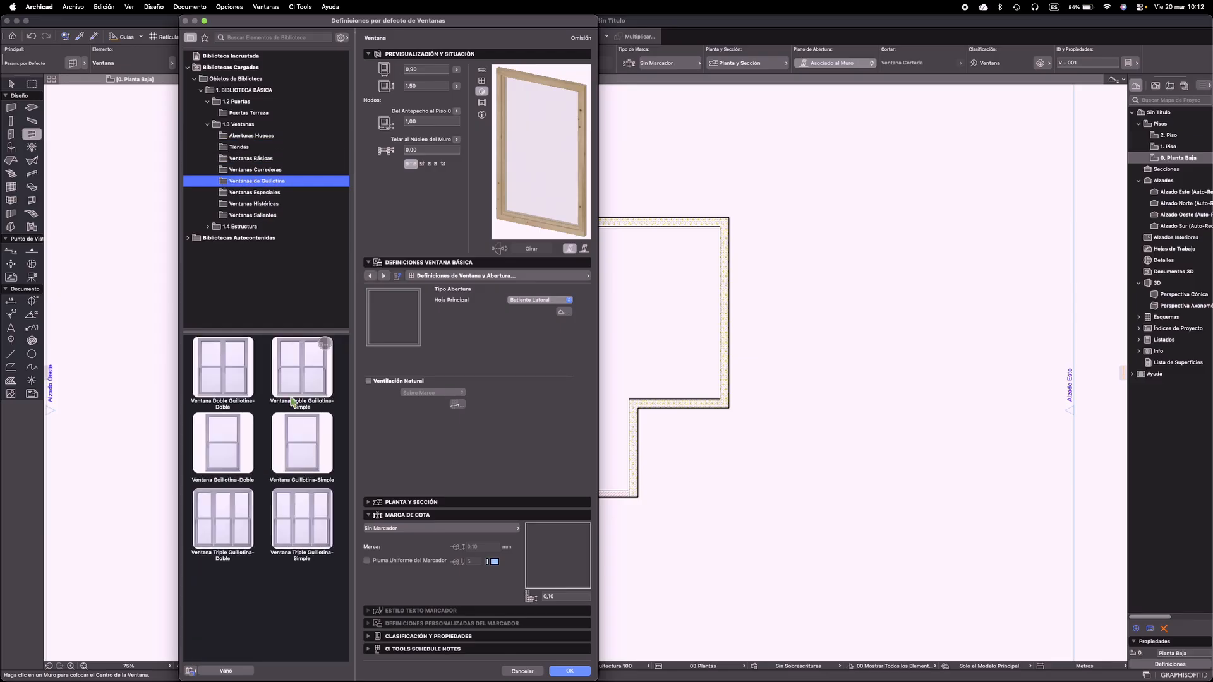
{"action": "left_click", "coordinate": [258, 192]}
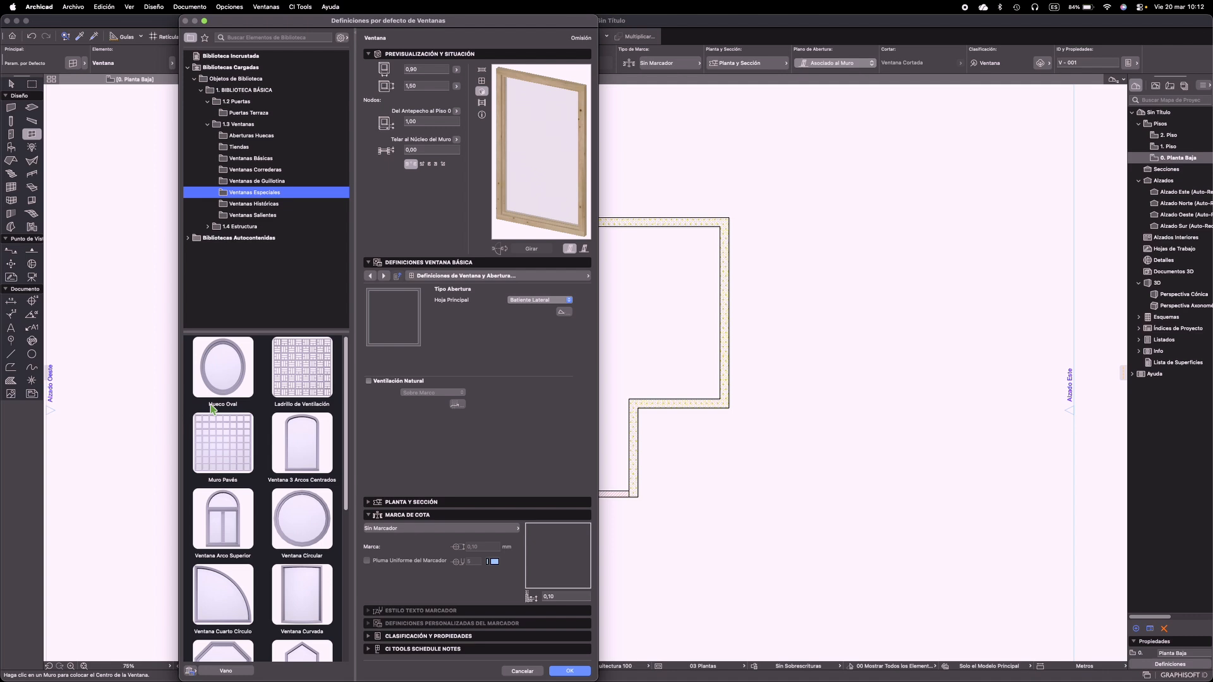
{"action": "scroll", "coordinate": [297, 506], "scroll_direction": "down", "scroll_amount": 5}
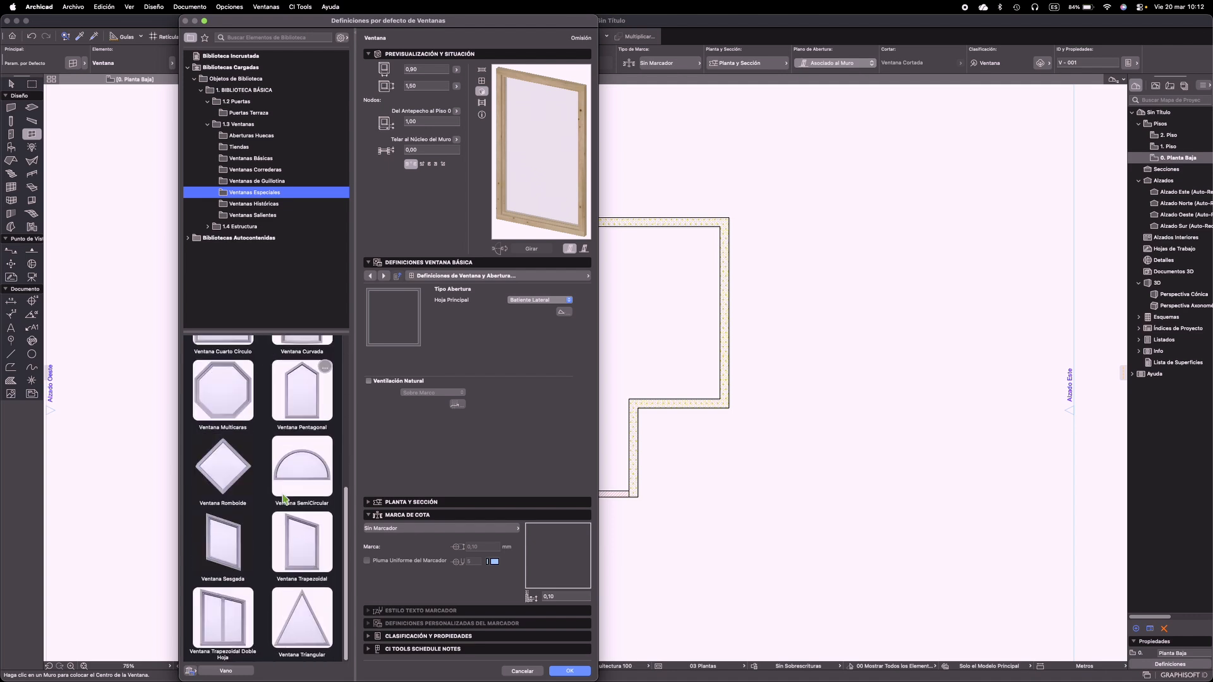
{"action": "scroll", "coordinate": [282, 499], "scroll_direction": "up", "scroll_amount": 3}
{"action": "left_click", "coordinate": [249, 215]}
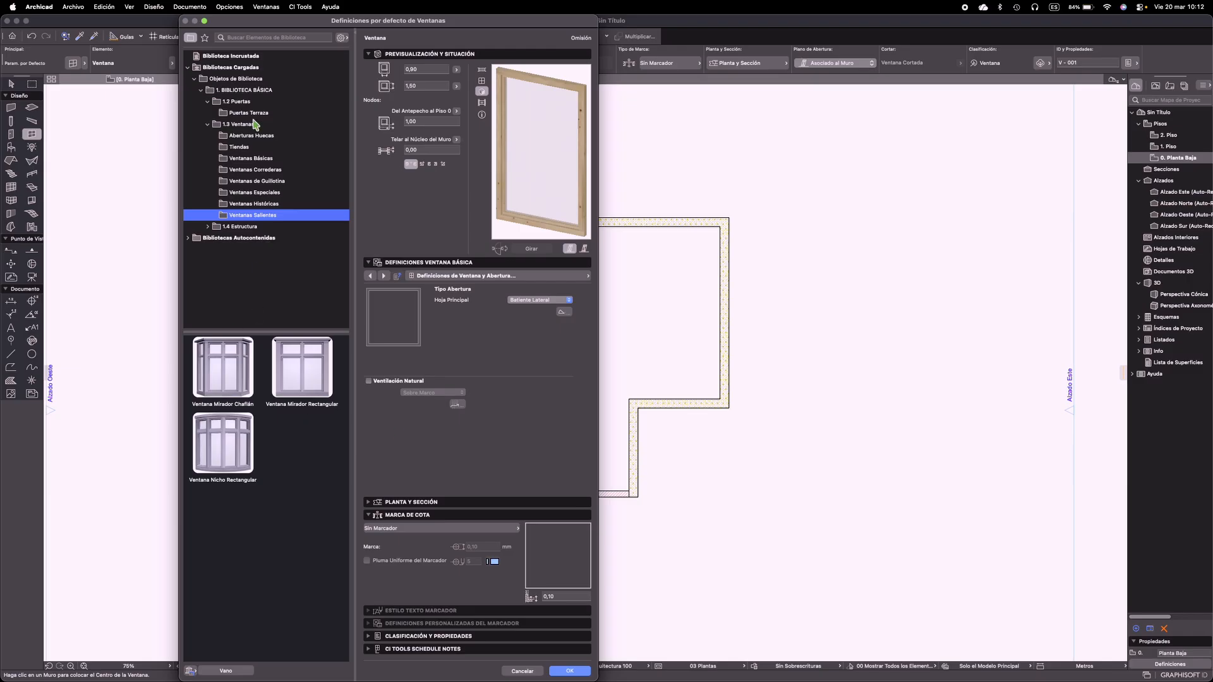
{"action": "left_click", "coordinate": [239, 147]}
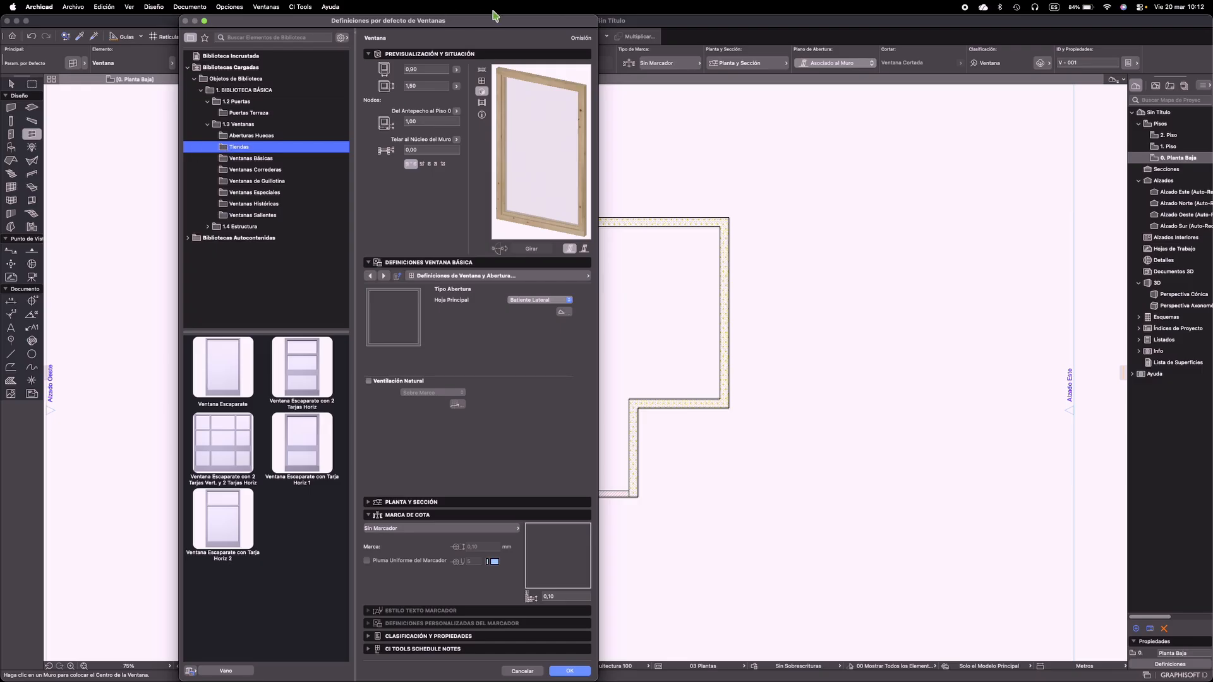
Show the window preview in front elevation and examine its size, sill, reveal and Tamaños Nominales y Tolerancia settings
{"action": "left_click", "coordinate": [481, 69]}
{"action": "left_click", "coordinate": [481, 81]}
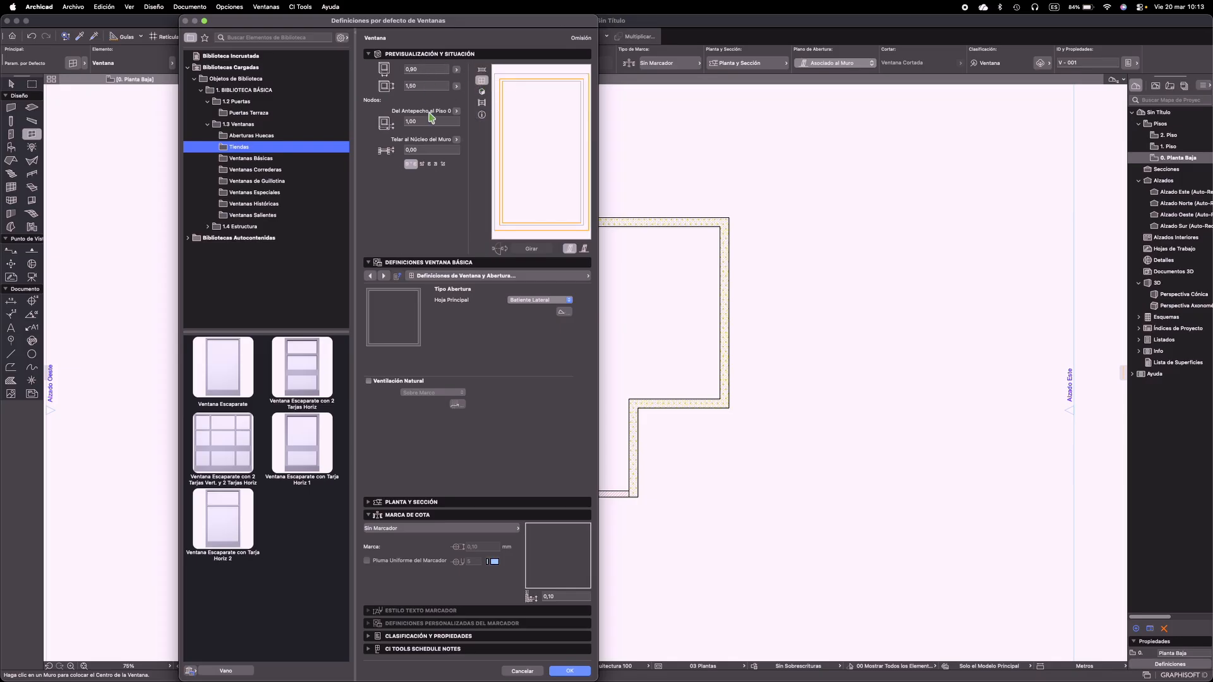
{"action": "left_click", "coordinate": [422, 69]}
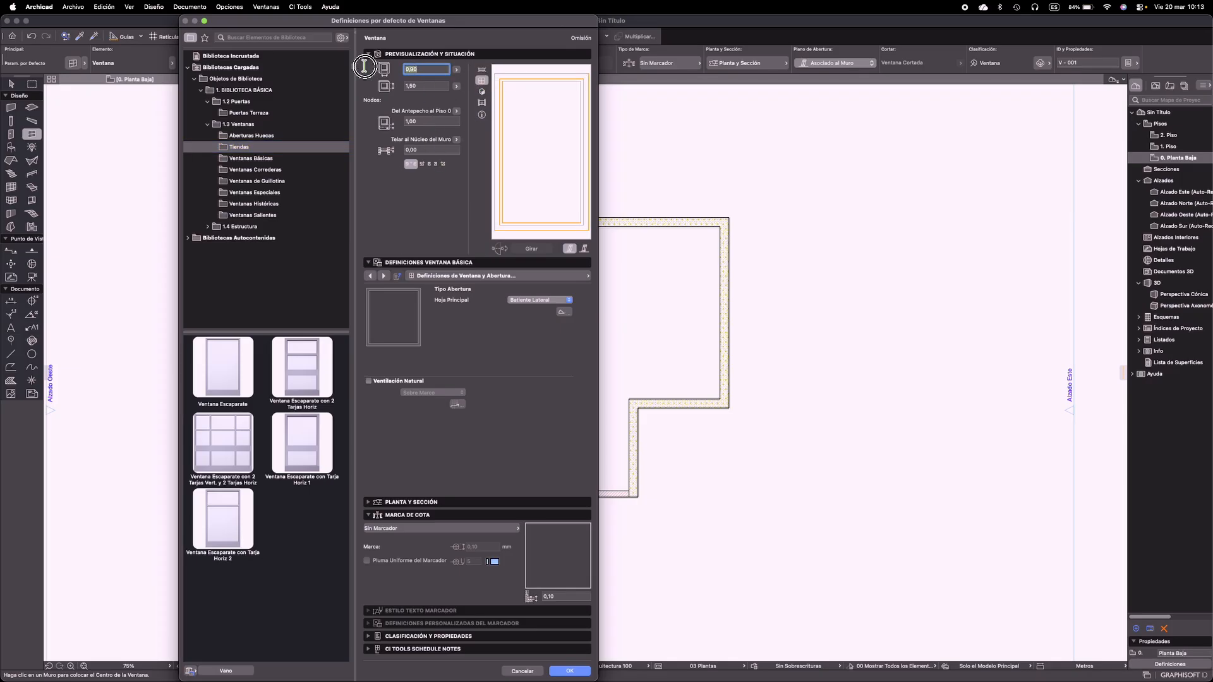
{"action": "left_click", "coordinate": [422, 86]}
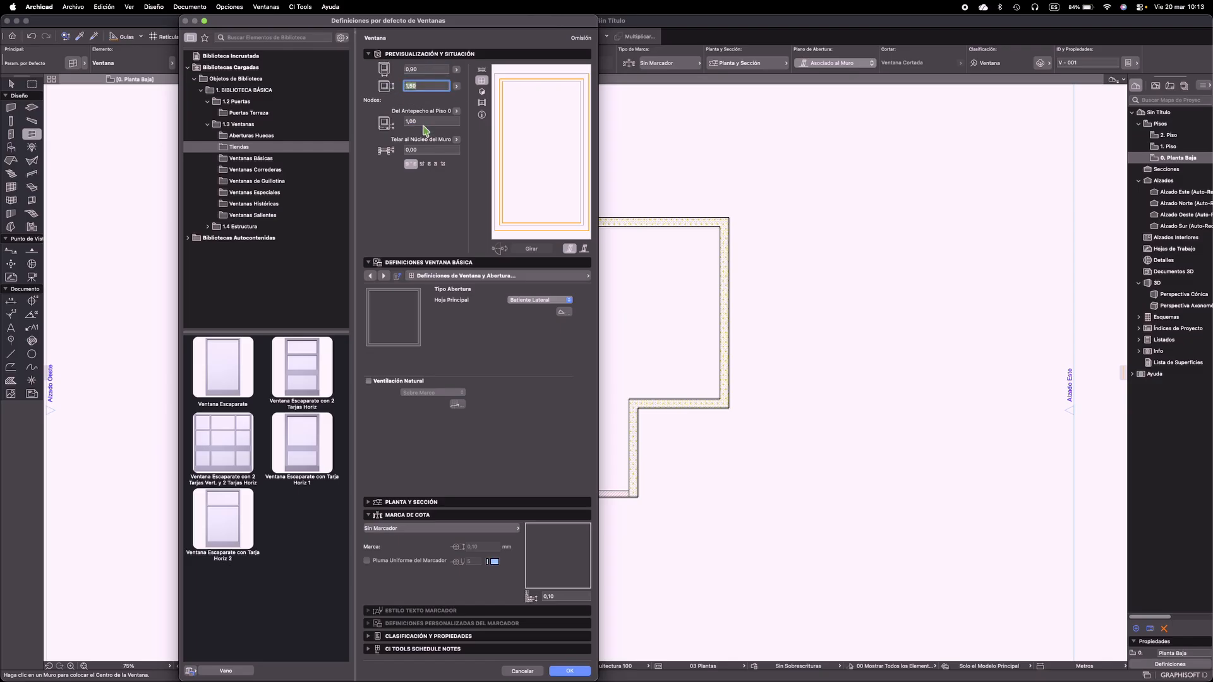
{"action": "left_click", "coordinate": [424, 122]}
{"action": "left_click", "coordinate": [433, 151]}
{"action": "left_click", "coordinate": [474, 276]}
{"action": "left_click", "coordinate": [622, 276]}
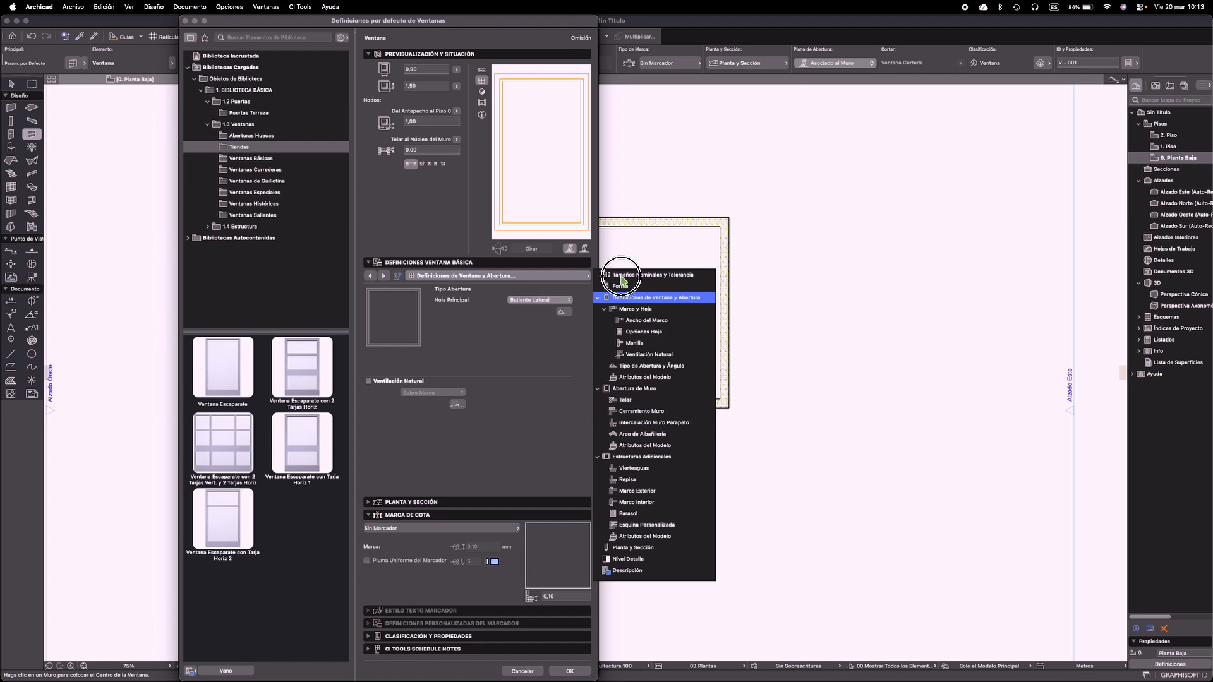
{"action": "left_click", "coordinate": [393, 302]}
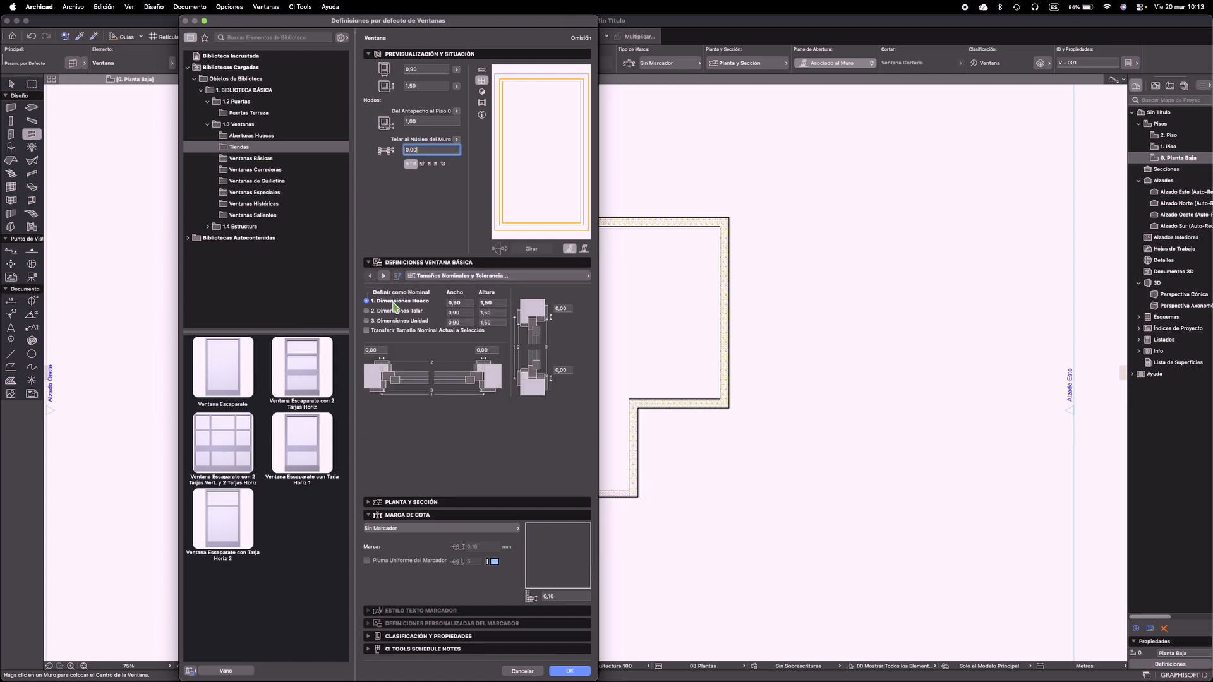
Enable both Travesaño Sup. and Travesaño Inf. in the window's Forma settings
{"action": "left_click", "coordinate": [384, 276]}
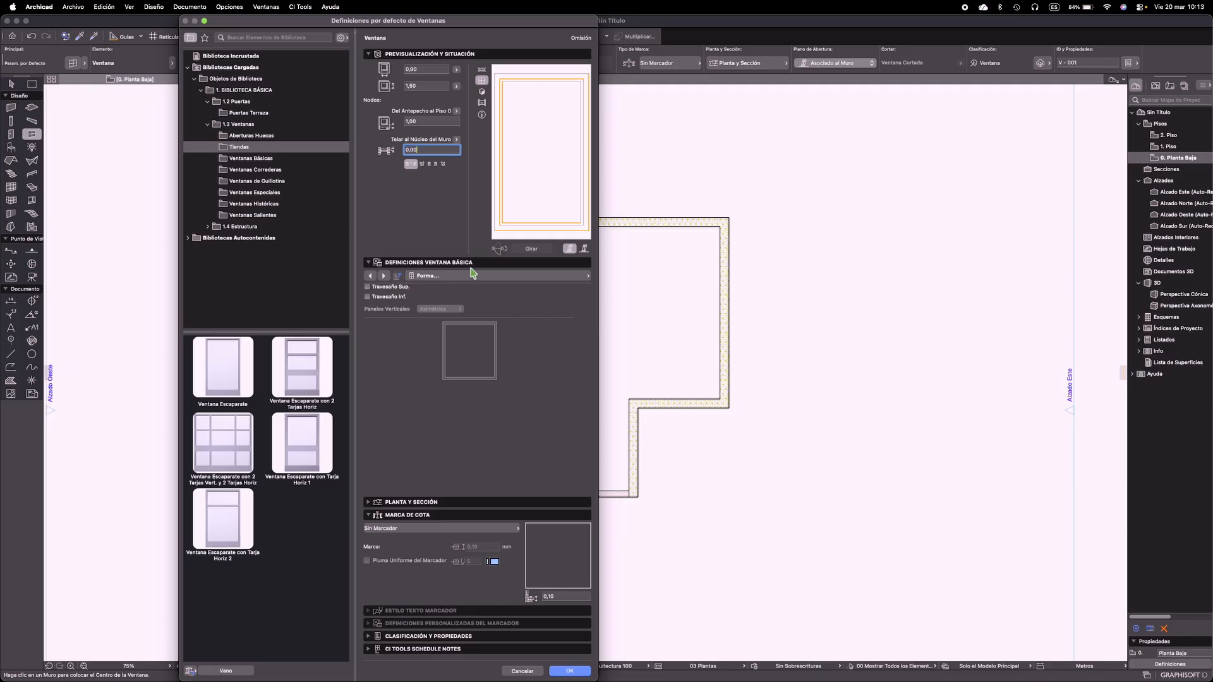
{"action": "left_click", "coordinate": [367, 287]}
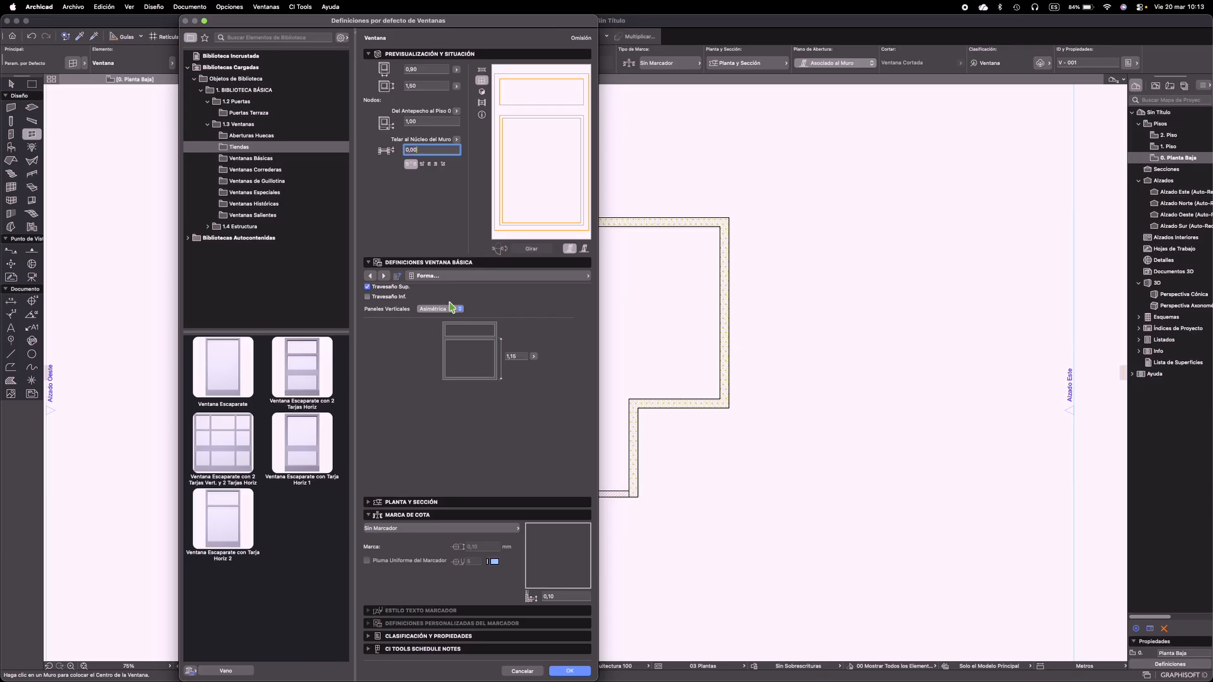
{"action": "left_click", "coordinate": [371, 276]}
{"action": "left_click", "coordinate": [383, 276]}
{"action": "left_click", "coordinate": [367, 297]}
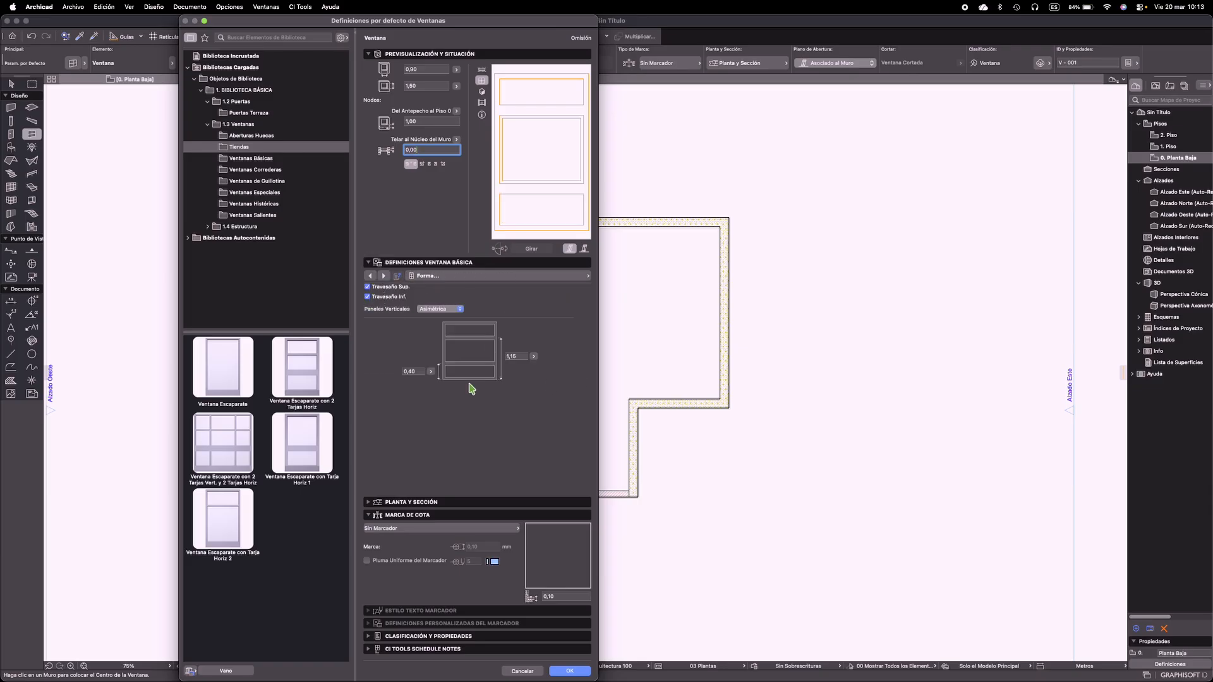
Set the opening type of the window's Hoja Principal to Oscilo-Giratoria and check the Hoja Inferior options
{"action": "left_click", "coordinate": [383, 277]}
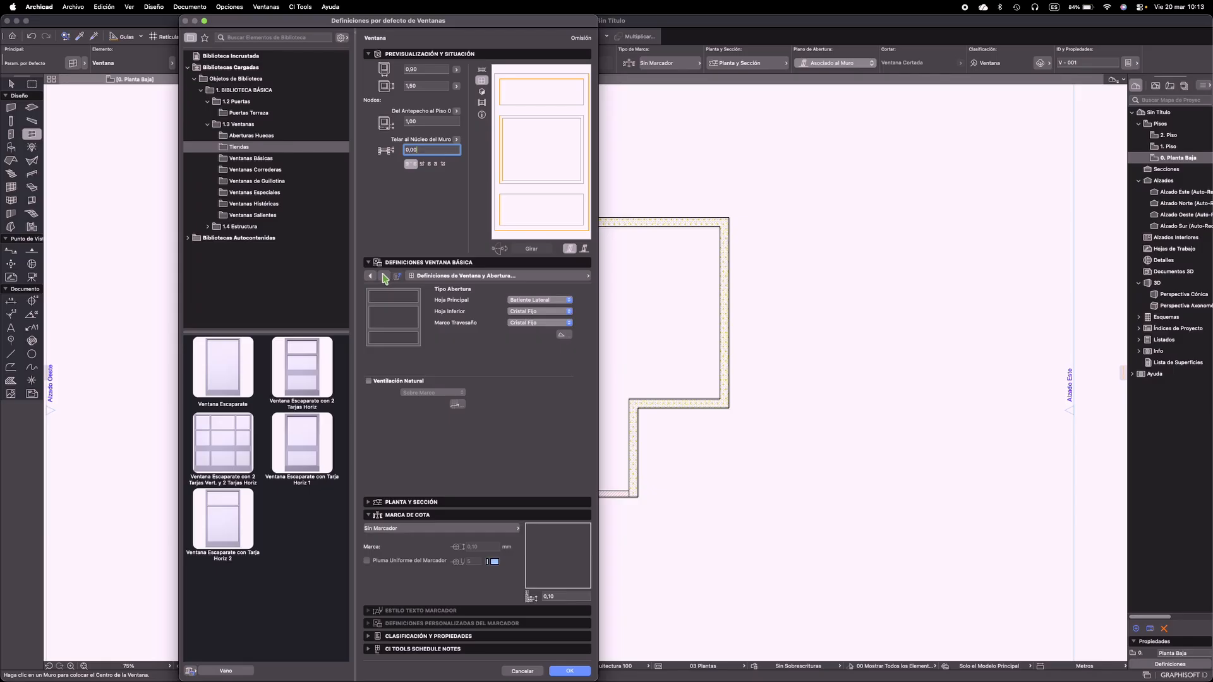
{"action": "left_click", "coordinate": [532, 301]}
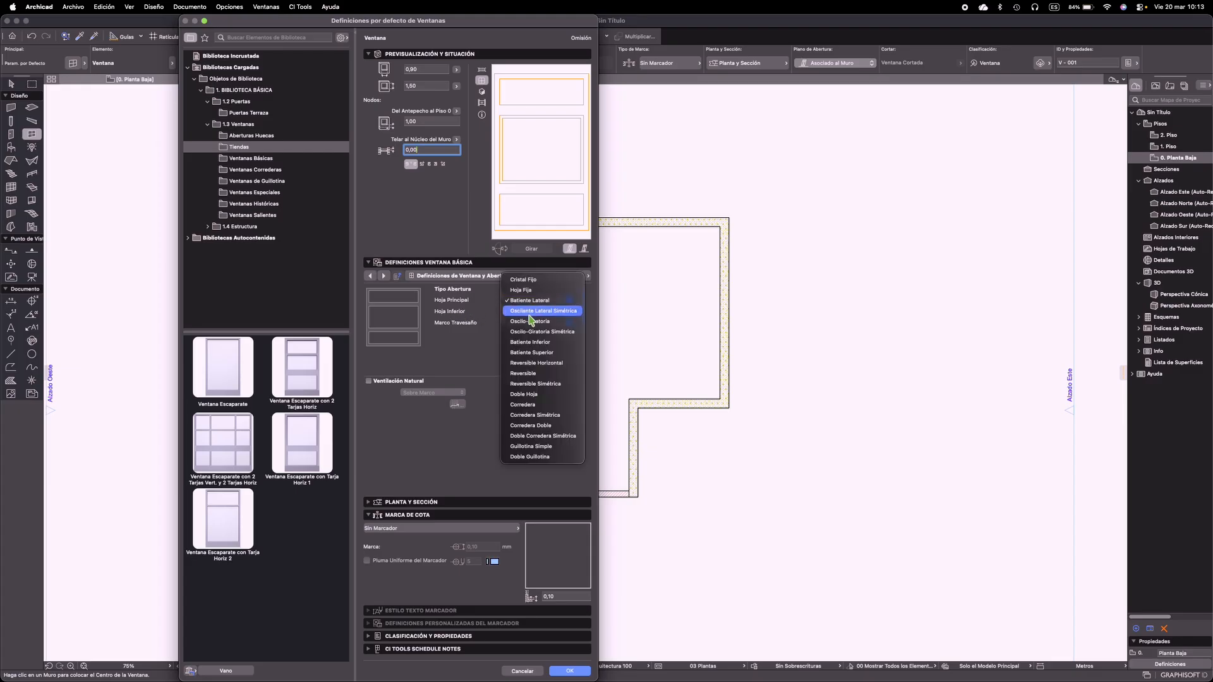
{"action": "left_click", "coordinate": [529, 321]}
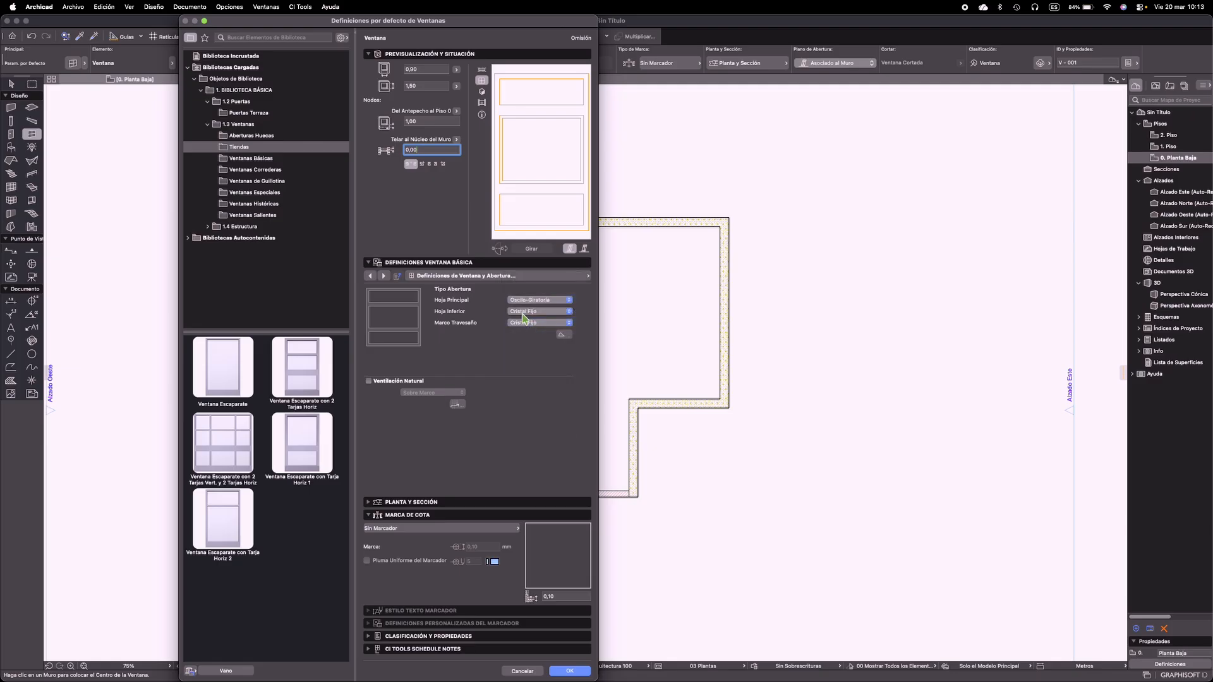
{"action": "left_click", "coordinate": [523, 312]}
{"action": "left_click", "coordinate": [523, 312]}
Enable Ancho Marco Uniforme in the window's Ancho del Marco settings
{"action": "left_click", "coordinate": [383, 276]}
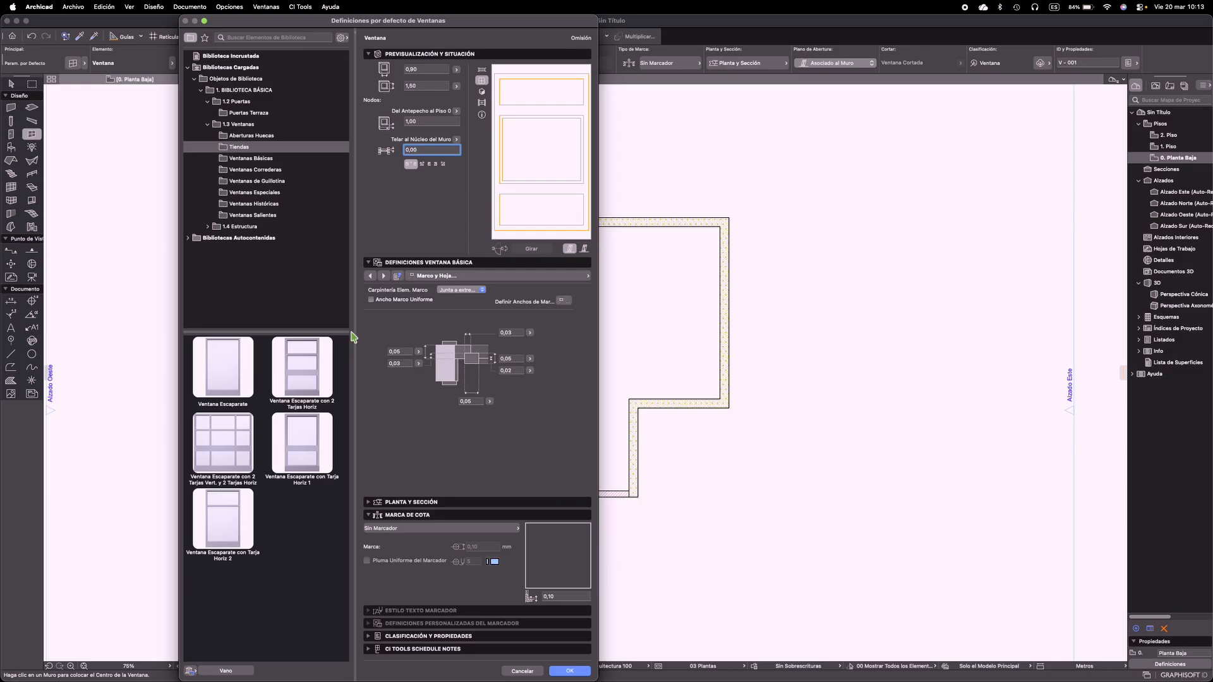
{"action": "left_click", "coordinate": [384, 277]}
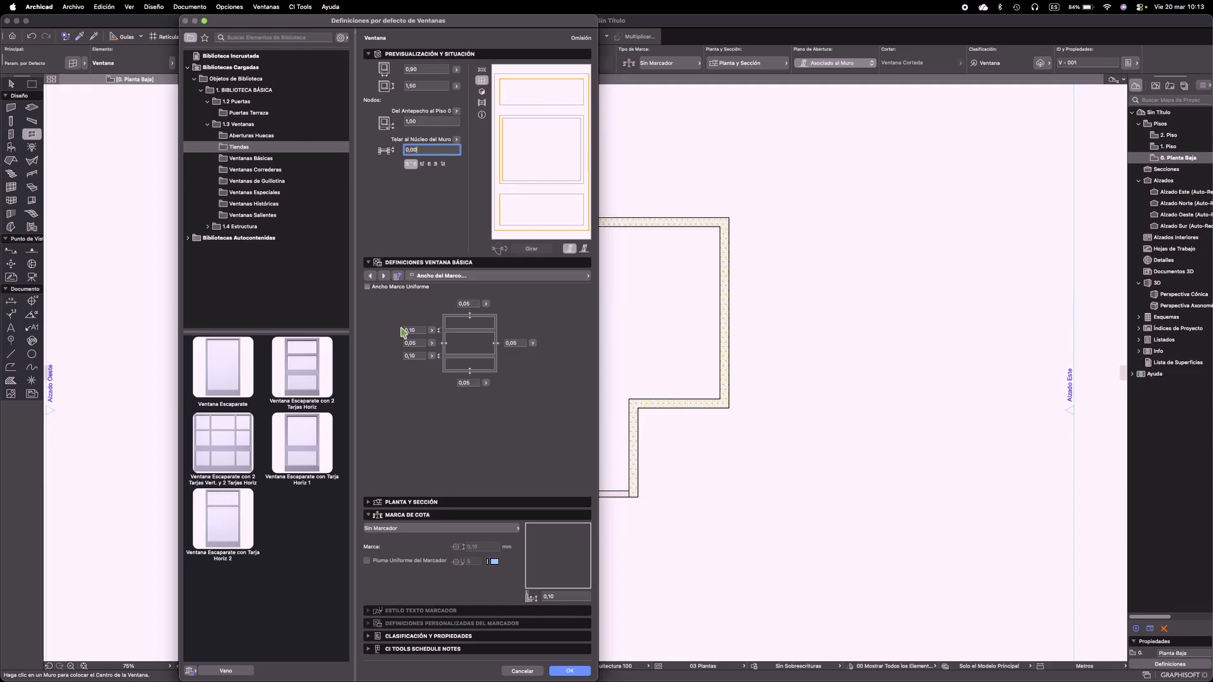
{"action": "left_click", "coordinate": [367, 288]}
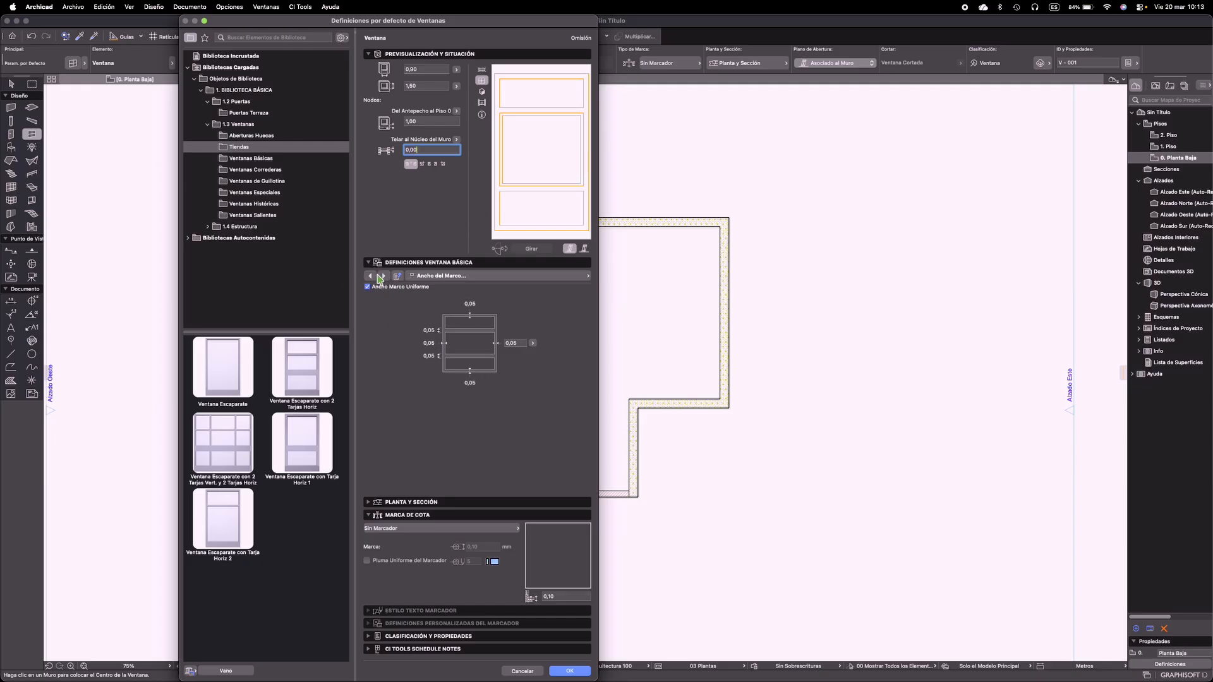
Examine the grille and panel options available for the Hoja Principal in the Opciones Hoja settings
{"action": "left_click", "coordinate": [383, 277]}
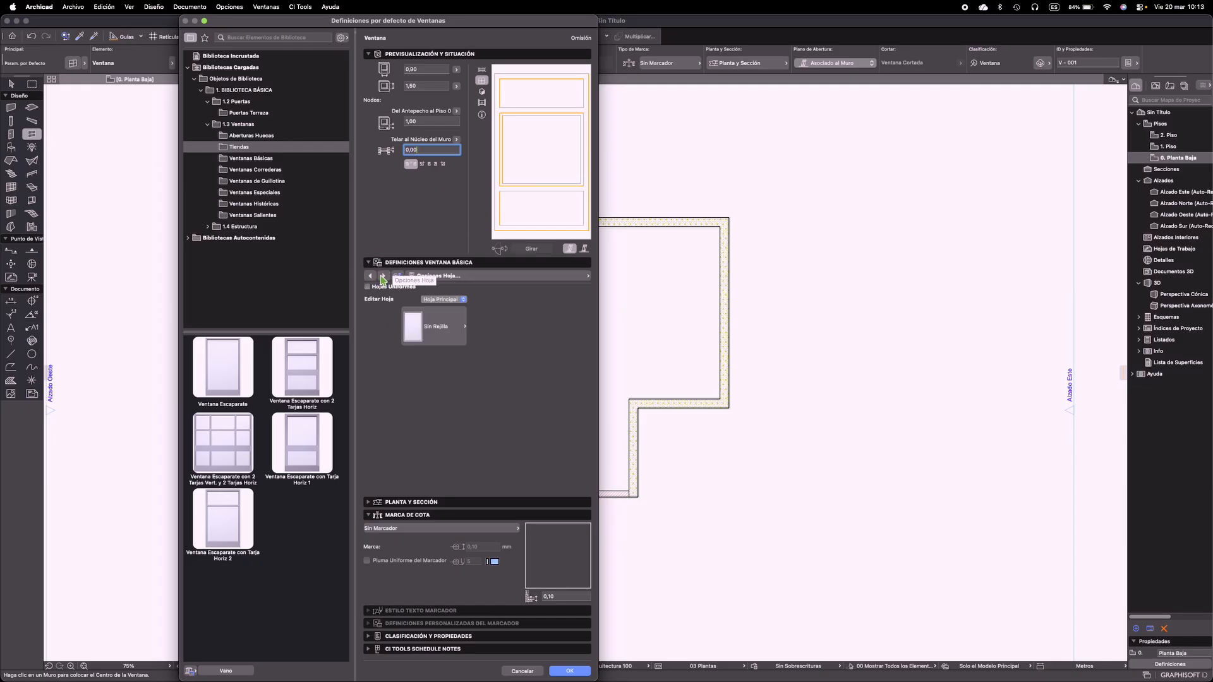
{"action": "left_click", "coordinate": [447, 327]}
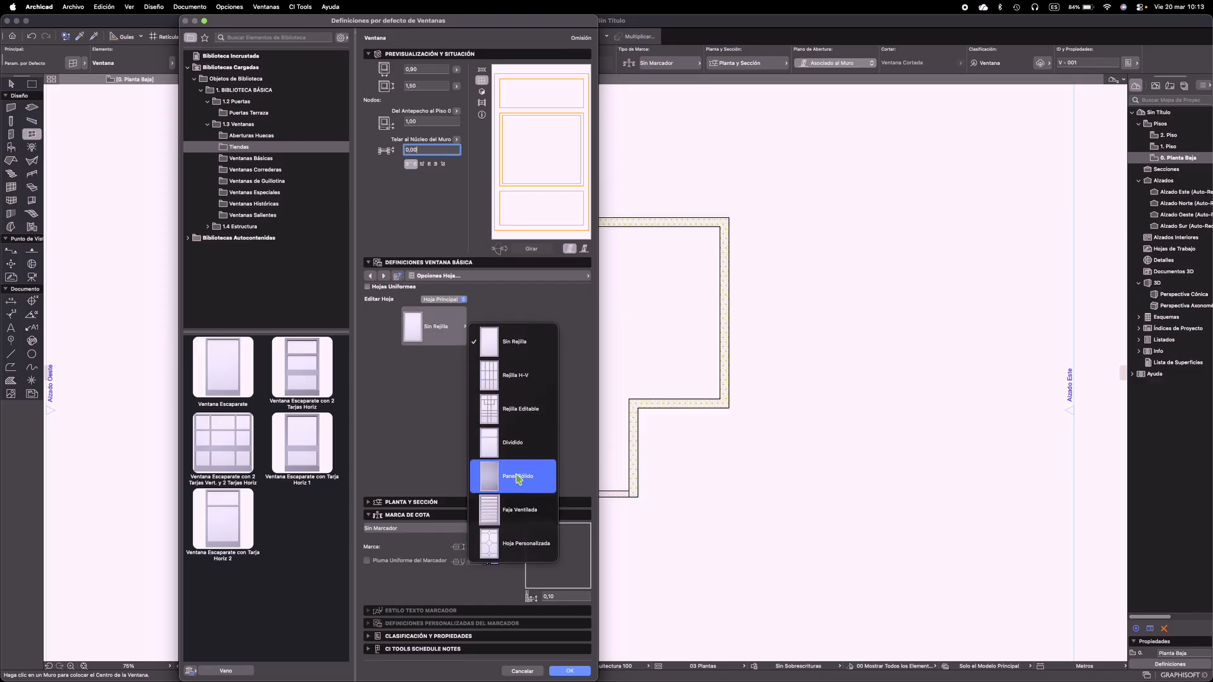
{"action": "left_click", "coordinate": [419, 454]}
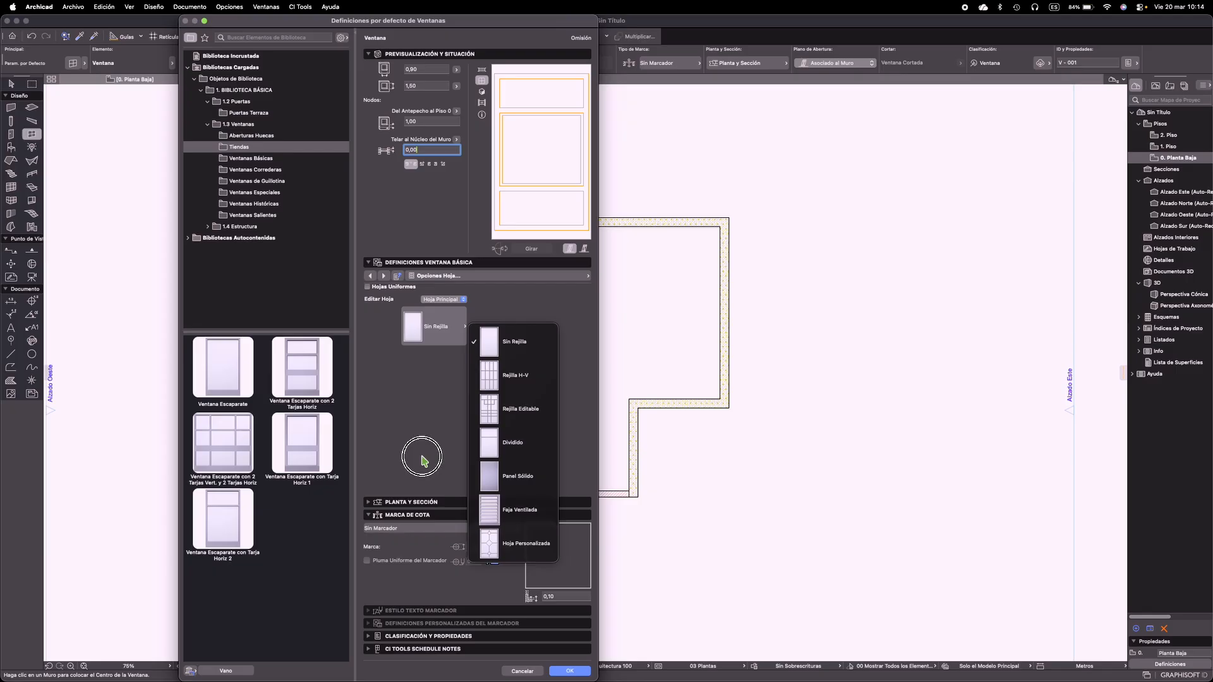
Enable Manilla Ventana in the window's handle settings and show the Ventilación Natural settings
{"action": "left_click", "coordinate": [383, 276]}
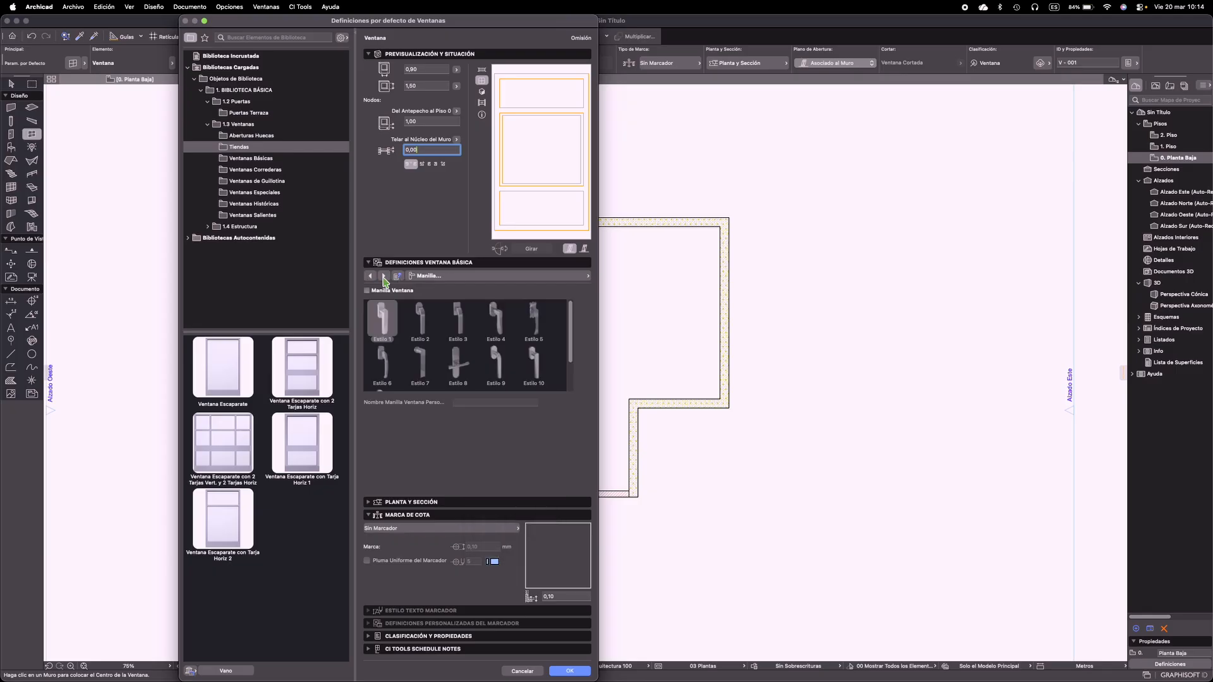
{"action": "left_click", "coordinate": [367, 290]}
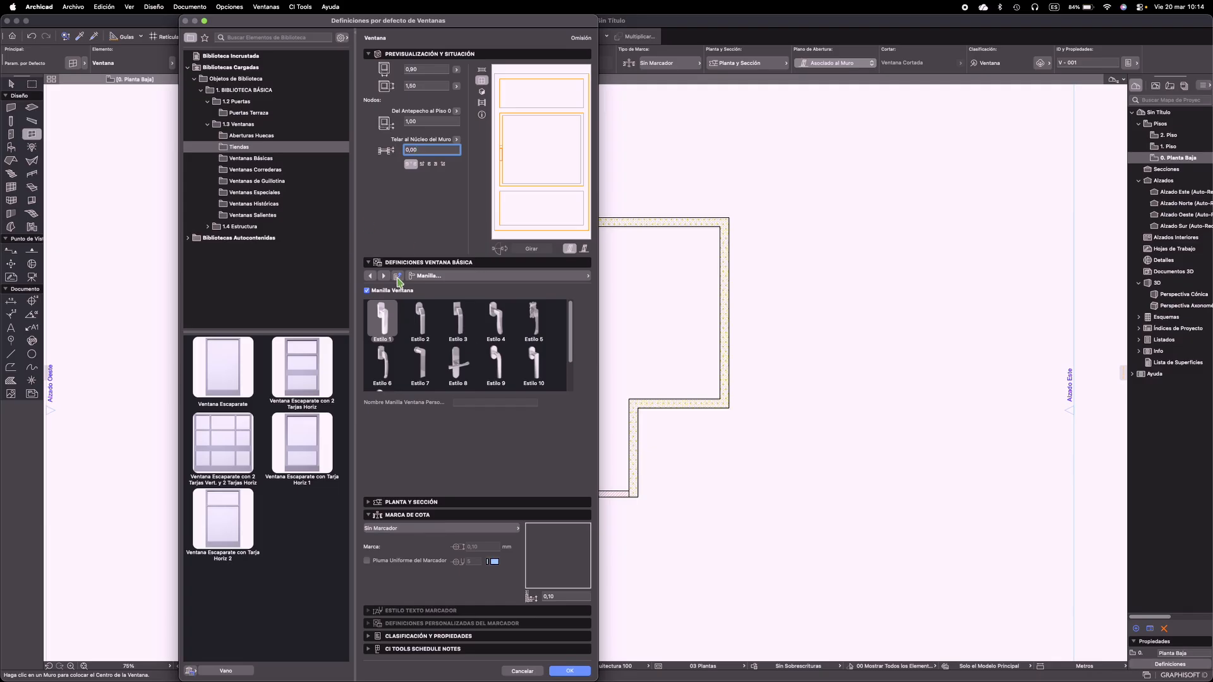
{"action": "left_click", "coordinate": [384, 277]}
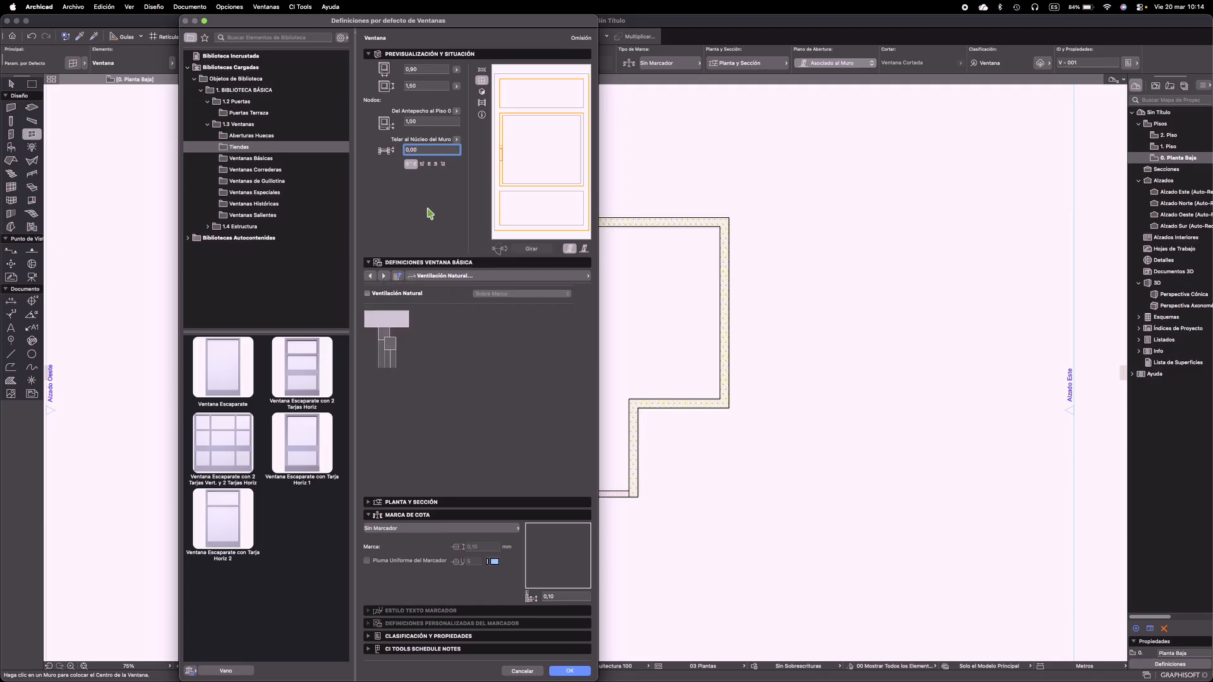
Accept the Window tool's default settings and return to the ground-floor plan
{"action": "left_click", "coordinate": [569, 671]}
{"action": "scroll", "coordinate": [309, 344], "scroll_direction": "up", "scroll_amount": 5}
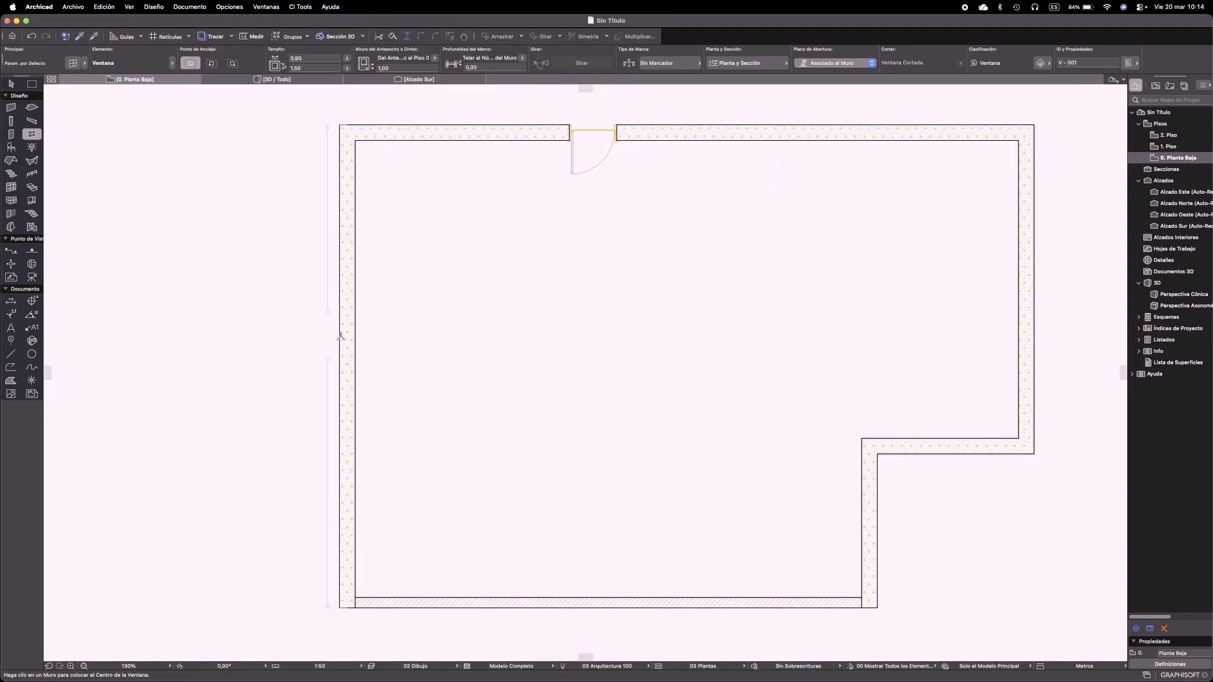
Try placing a window near the middle of the west wall, select it to check its position, and undo the placement
{"action": "left_click", "coordinate": [347, 336]}
{"action": "left_click", "coordinate": [473, 349]}
{"action": "key", "text": "Escape"}
{"action": "left_click", "coordinate": [354, 360]}
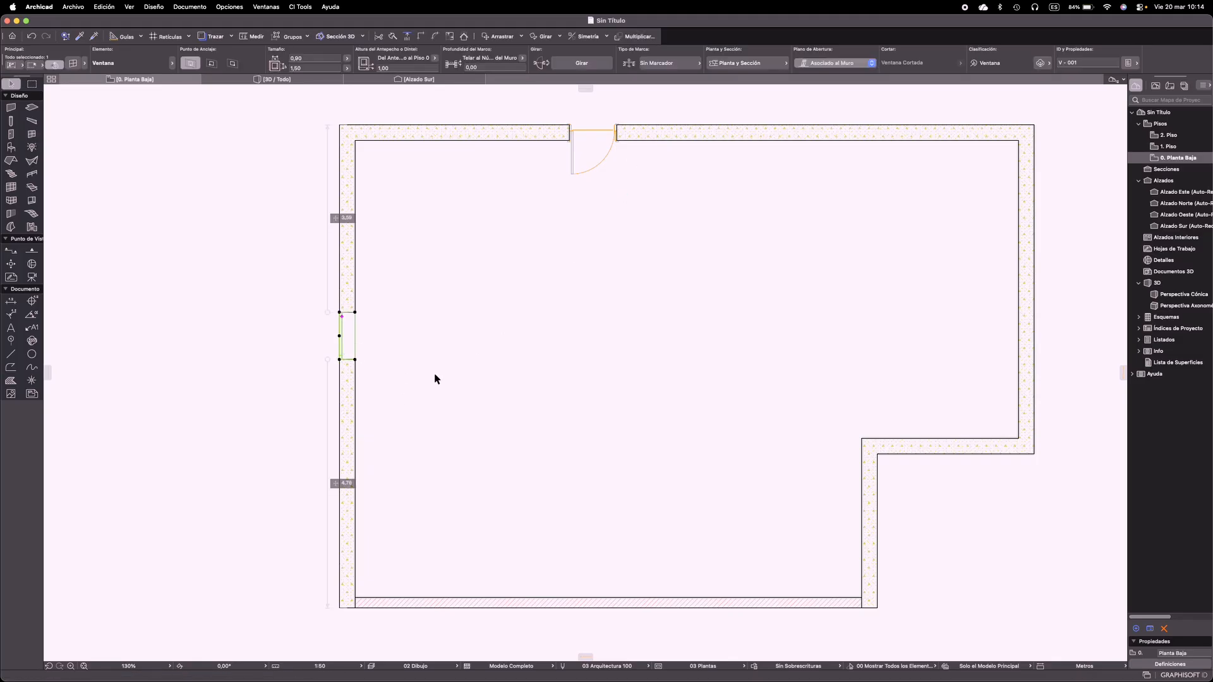
{"action": "middle_click_drag", "start_coordinate": [318, 354], "coordinate": [335, 348]}
{"action": "left_click", "coordinate": [444, 373]}
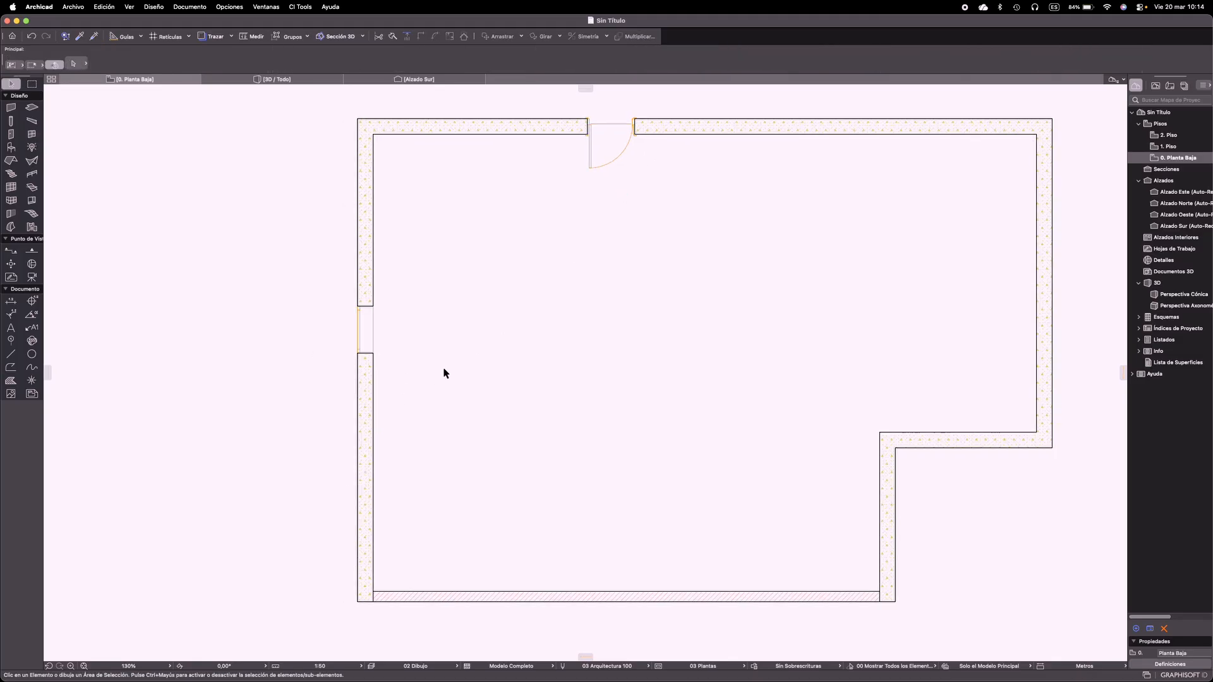
{"action": "key", "text": "cmd+z"}
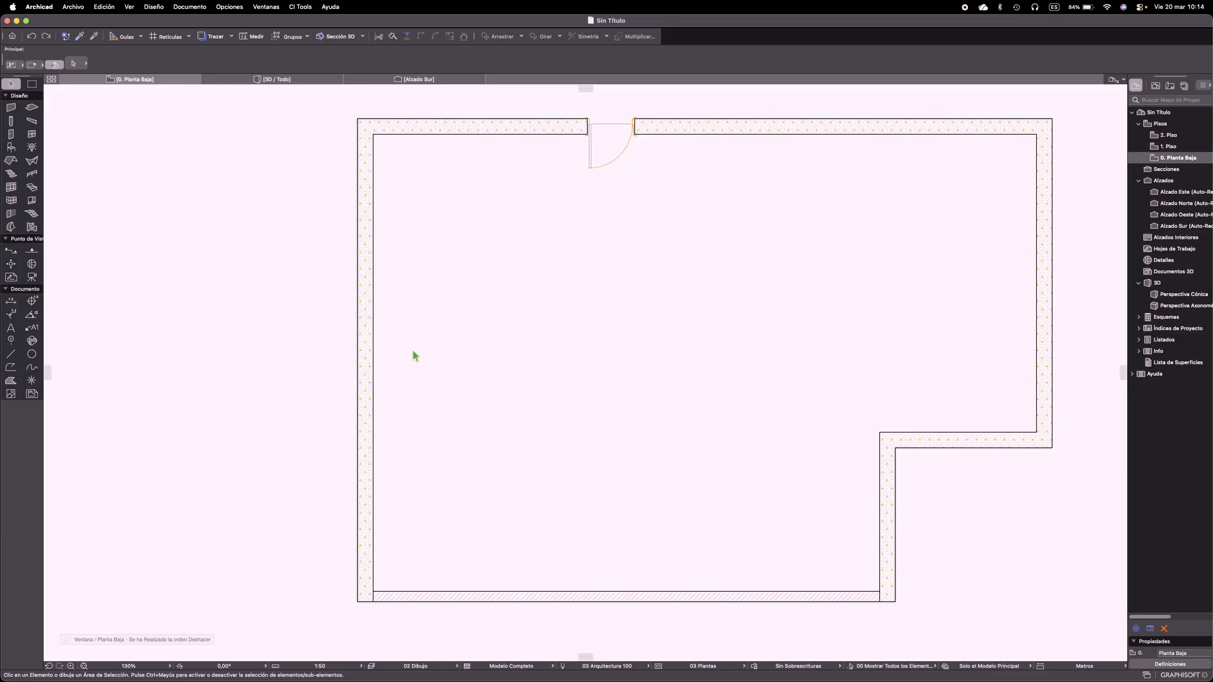
Try placing the window again in the west wall with its opening direction toward the exterior south side, and undo it
{"action": "left_click", "coordinate": [32, 133]}
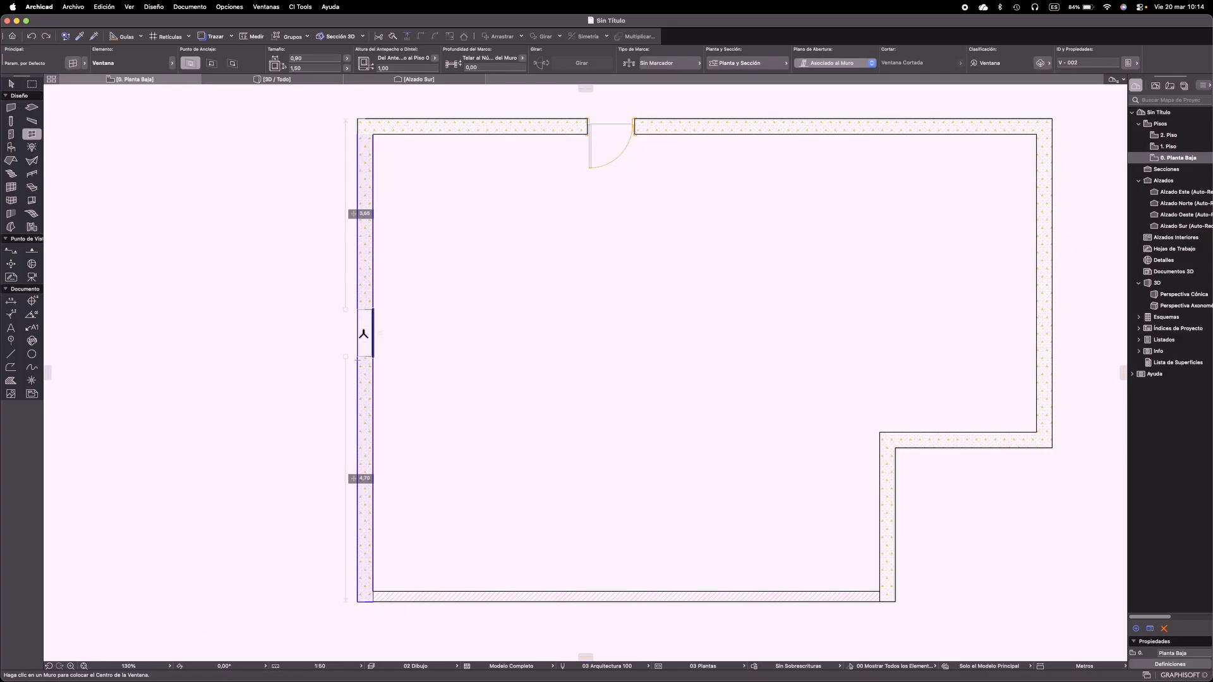
{"action": "left_click", "coordinate": [357, 338]}
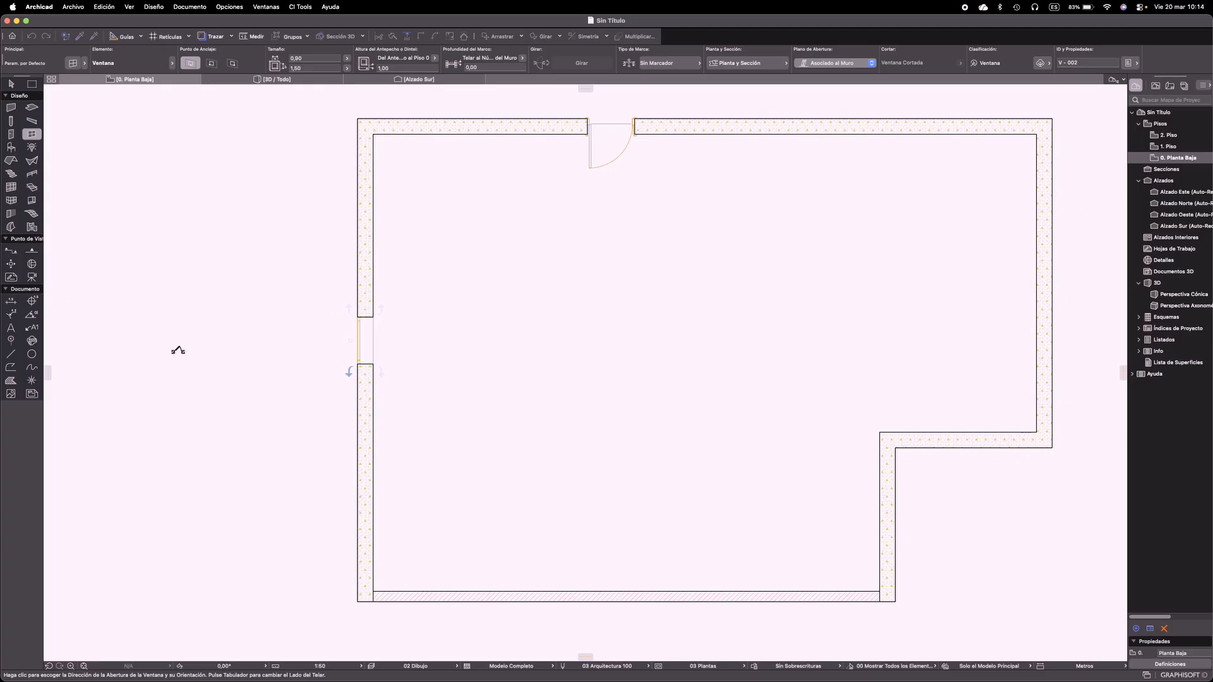
{"action": "left_click", "coordinate": [350, 371]}
{"action": "key", "text": "super+z"}
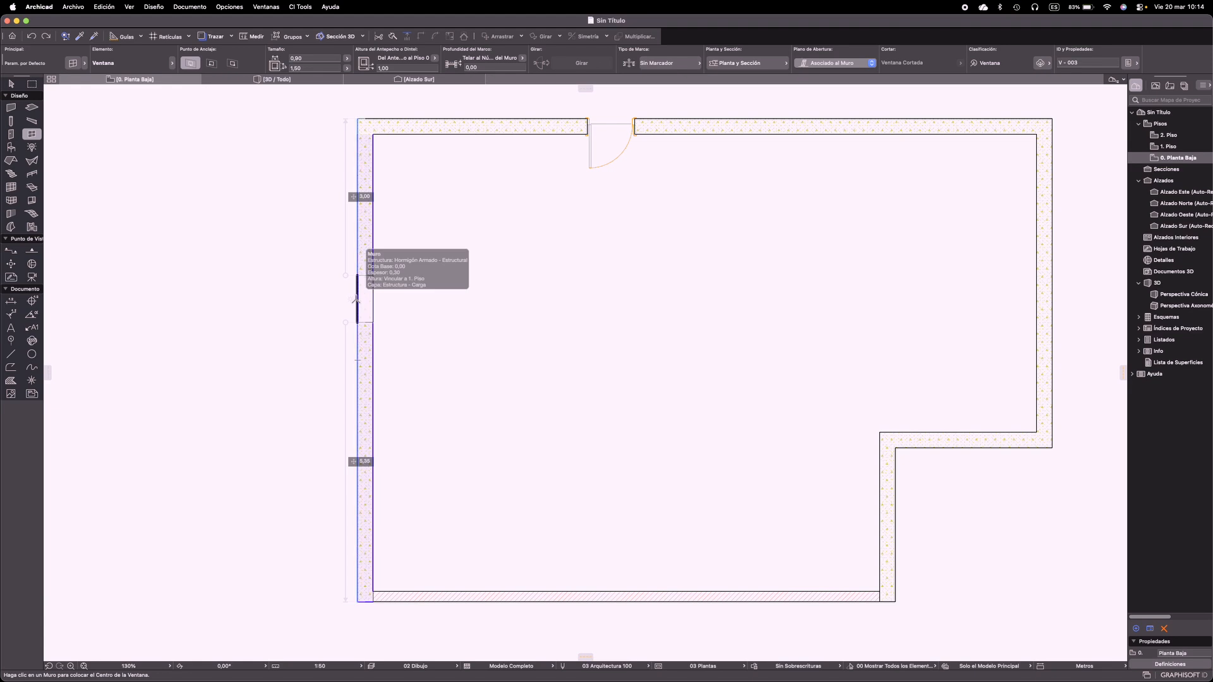
Place the window in the west wall 3 m from the north corner, with the opening direction toward the exterior north side
{"action": "type", "text": "3"}
{"action": "key", "text": "Return"}
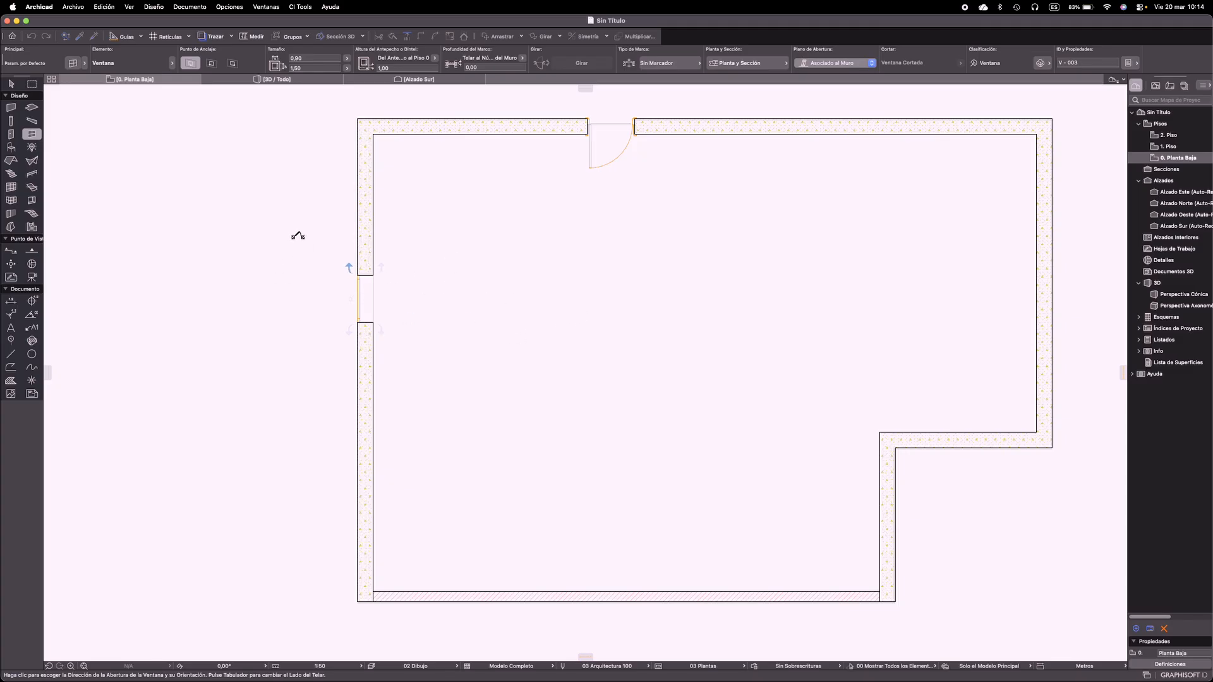
{"action": "left_click", "coordinate": [297, 236]}
{"action": "key", "text": "Escape"}
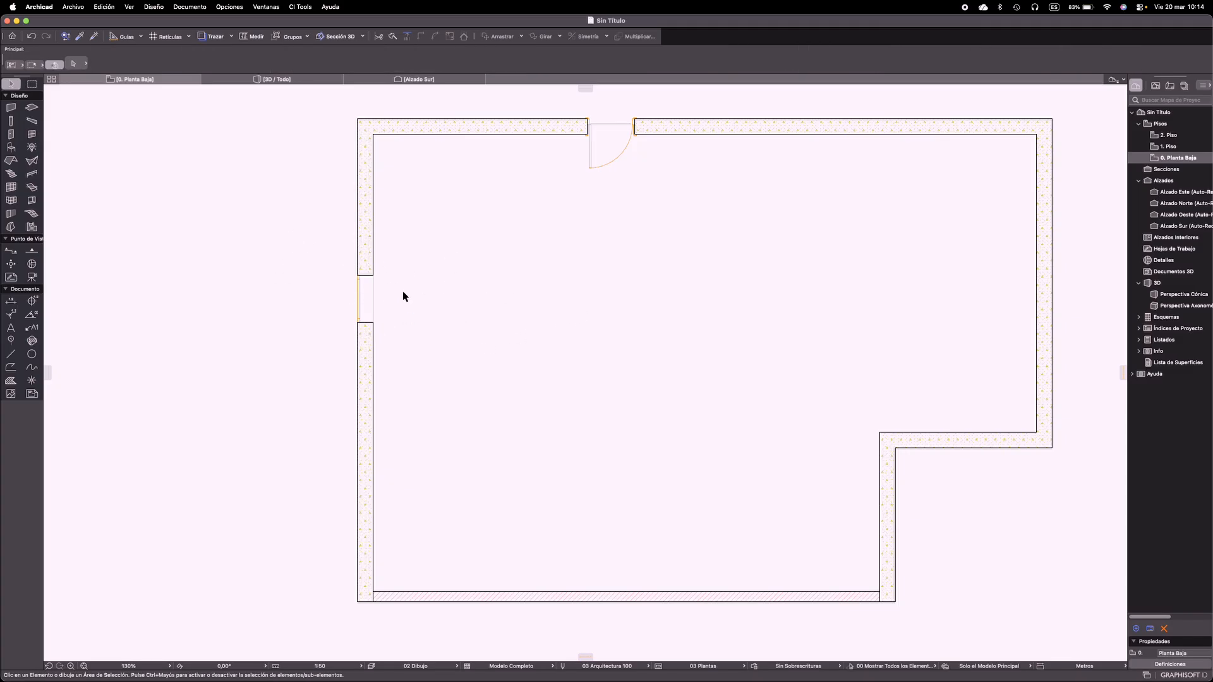
Examine the placed window in the floor plan and from outside the west wall in 3D, and return to the Planta Baja plan
{"action": "scroll", "coordinate": [348, 283], "scroll_direction": "up", "scroll_amount": 5}
{"action": "left_click", "coordinate": [398, 327]}
{"action": "scroll", "coordinate": [492, 370], "scroll_direction": "down", "scroll_amount": 3}
{"action": "middle_click_drag", "start_coordinate": [602, 365], "coordinate": [395, 328]}
{"action": "scroll", "coordinate": [427, 389], "scroll_direction": "down", "scroll_amount": 3}
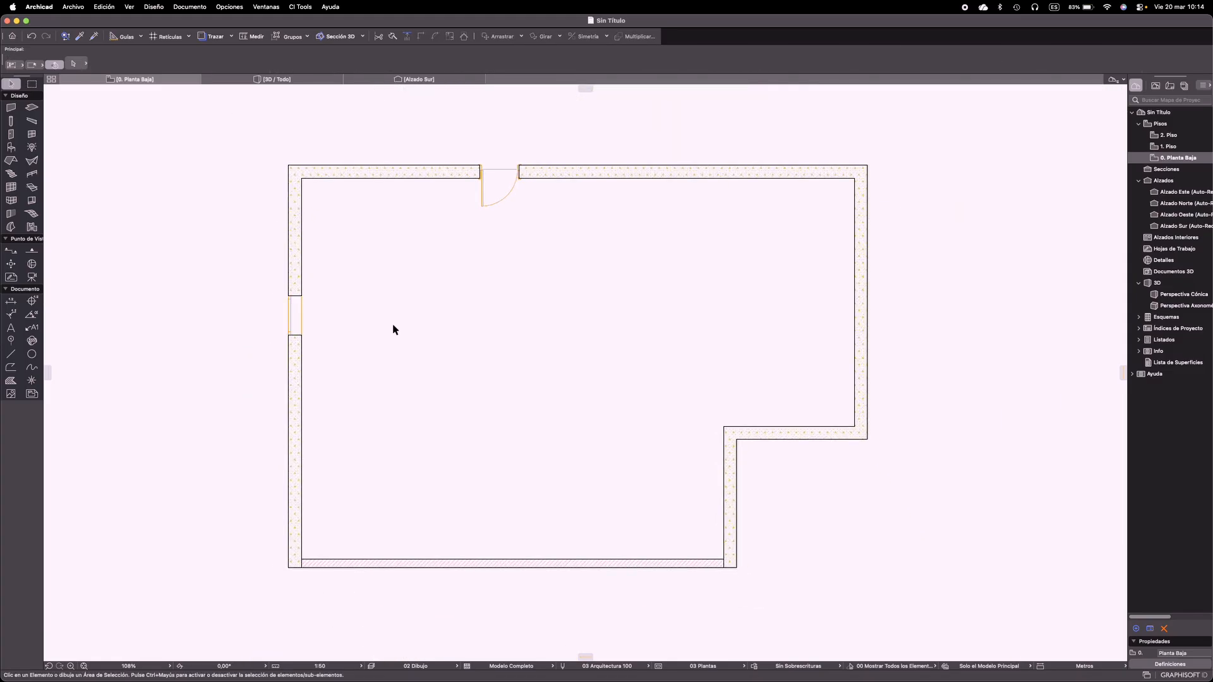
{"action": "left_click", "coordinate": [268, 80]}
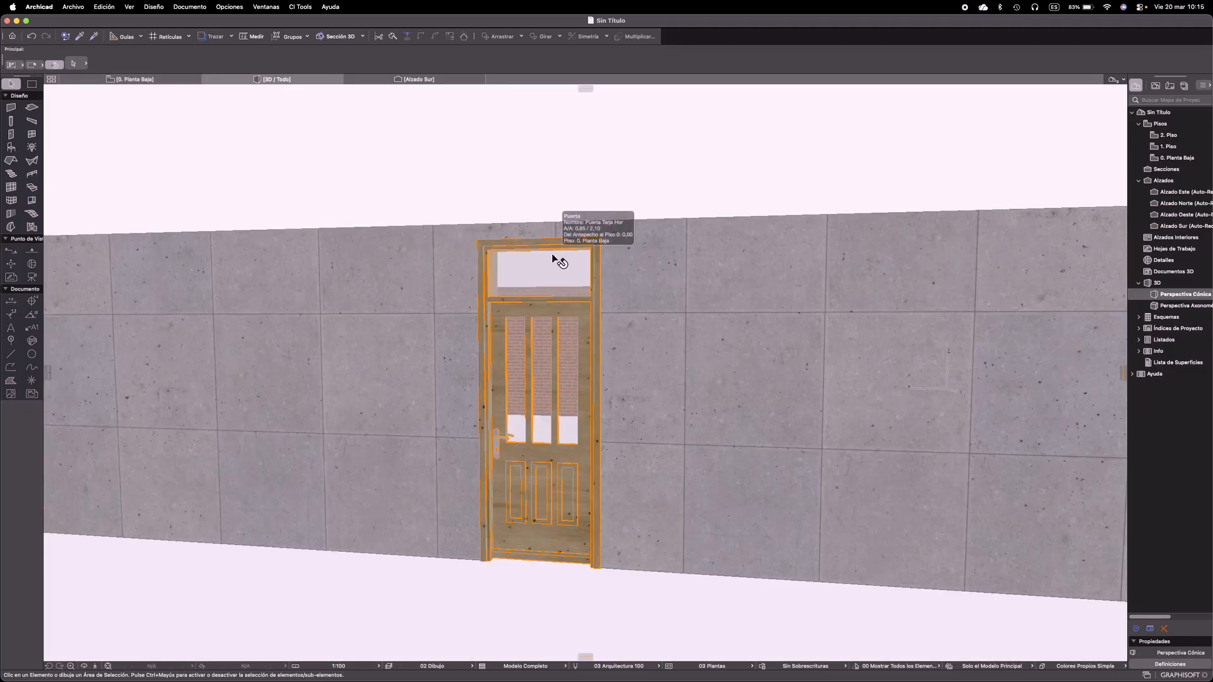
{"action": "key", "text": "o"}
{"action": "left_click_drag", "start_coordinate": [697, 321], "coordinate": [500, 345]}
{"action": "scroll", "coordinate": [592, 332], "scroll_direction": "down", "scroll_amount": 3}
{"action": "scroll", "coordinate": [610, 342], "scroll_direction": "up", "scroll_amount": 3}
{"action": "scroll", "coordinate": [536, 395], "scroll_direction": "down", "scroll_amount": 3}
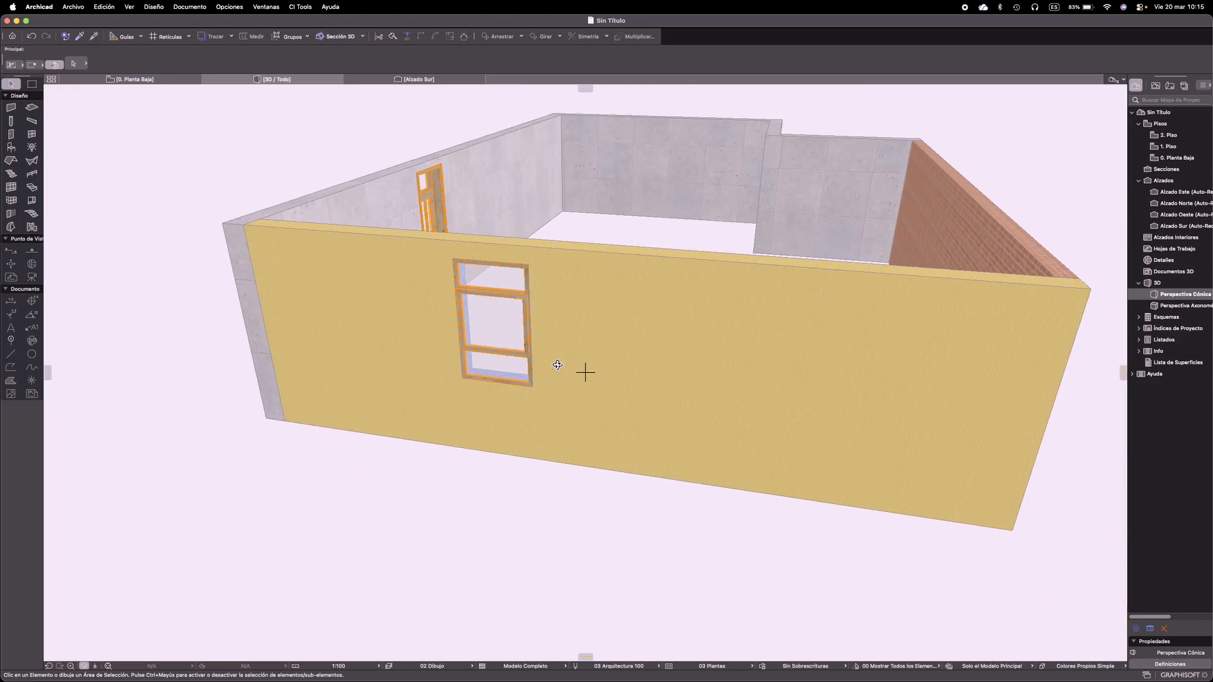
{"action": "left_click_drag", "start_coordinate": [657, 367], "coordinate": [606, 390]}
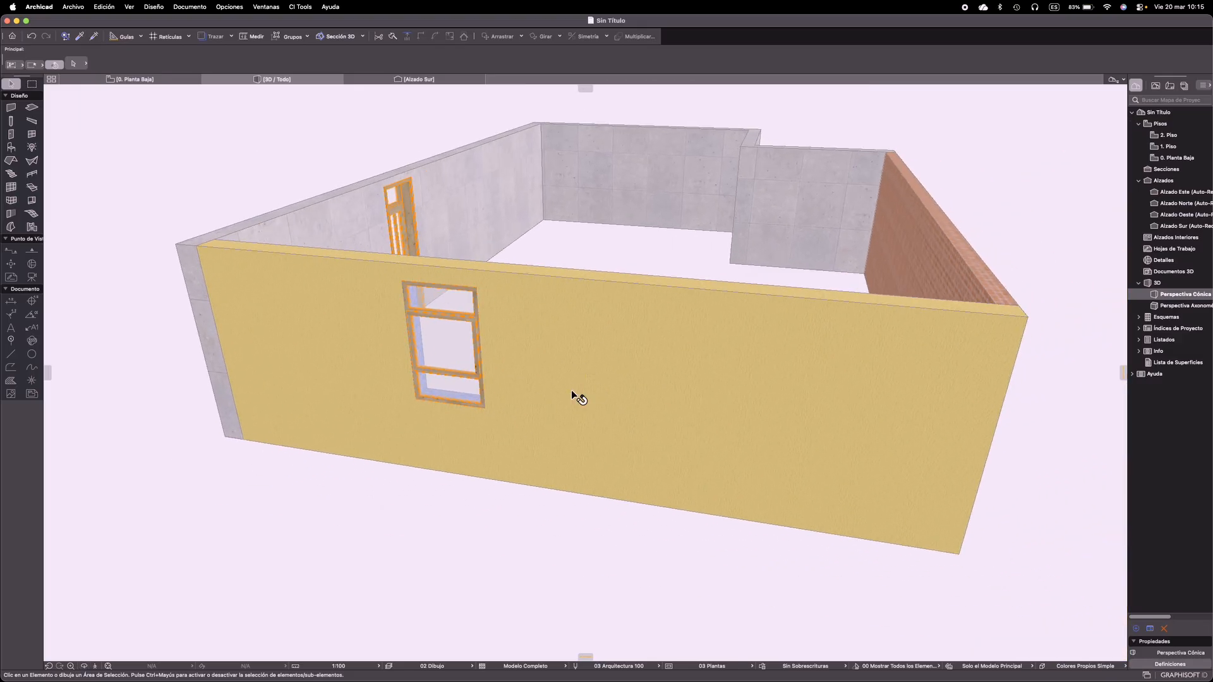
{"action": "key", "text": "F2"}
{"action": "scroll", "coordinate": [571, 389], "scroll_direction": "down", "scroll_amount": 6}
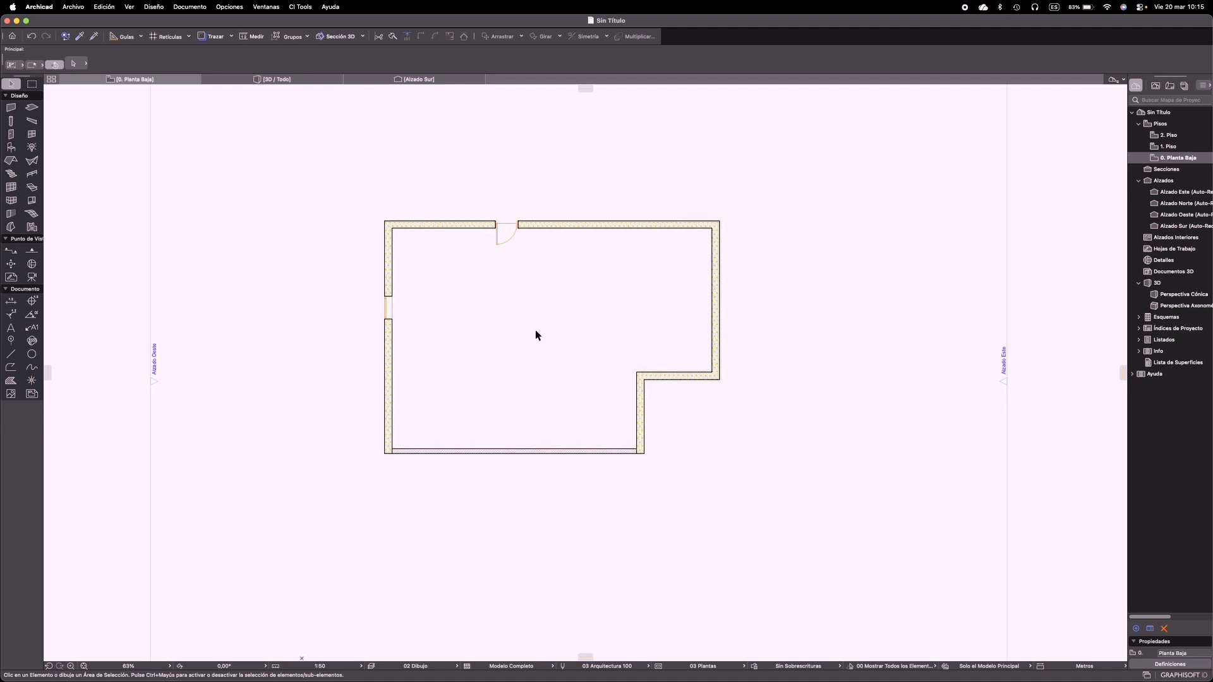